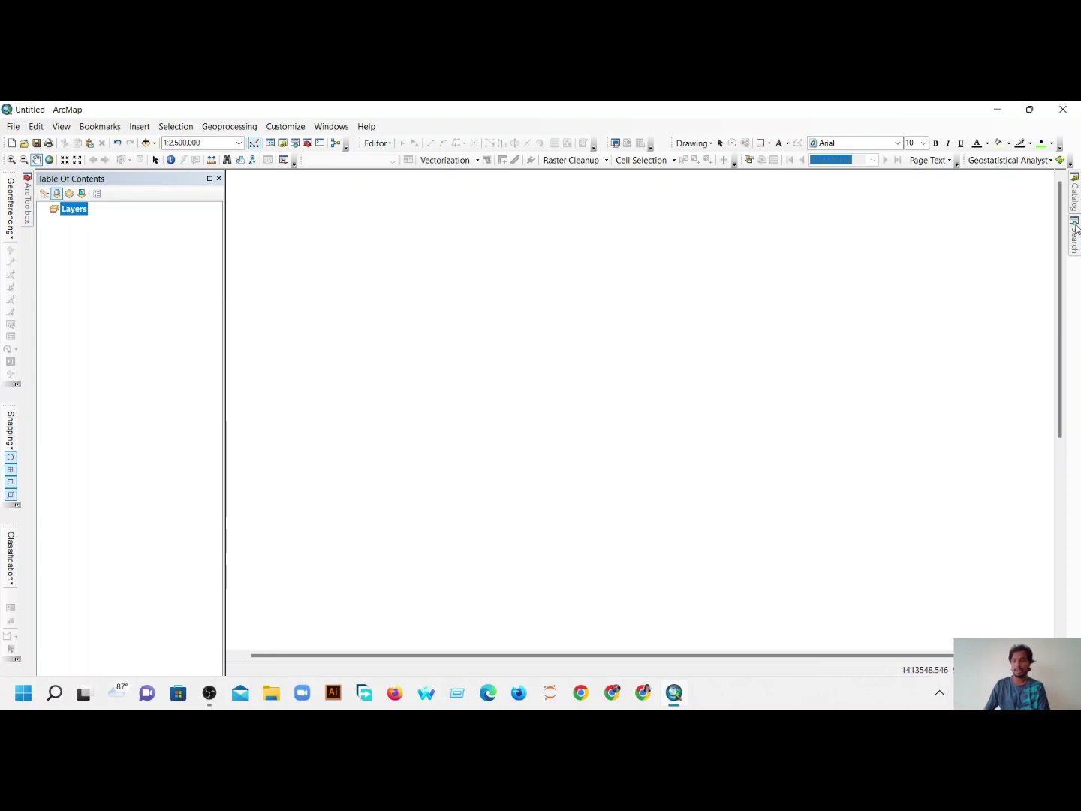
- Open the IDW tool from the 3D Analyst Raster Interpolation toolset, examine its parameters and description, and close it without running
mouse_move(1075, 207)
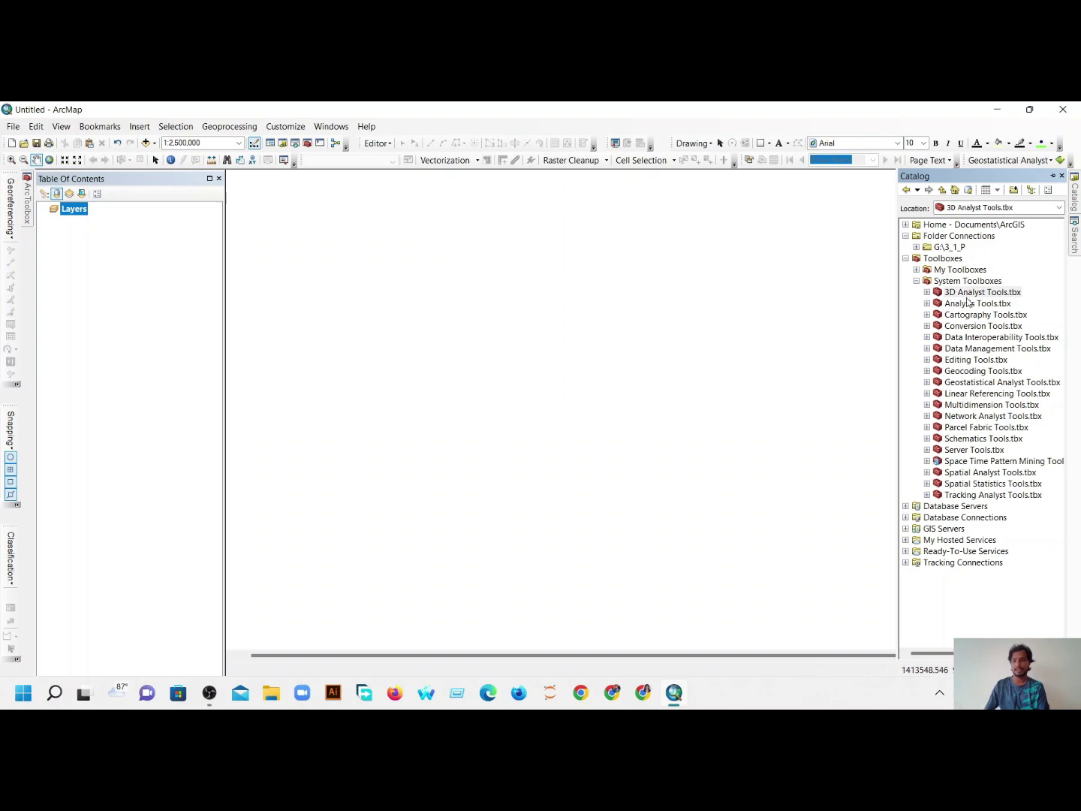
left_click(927, 294)
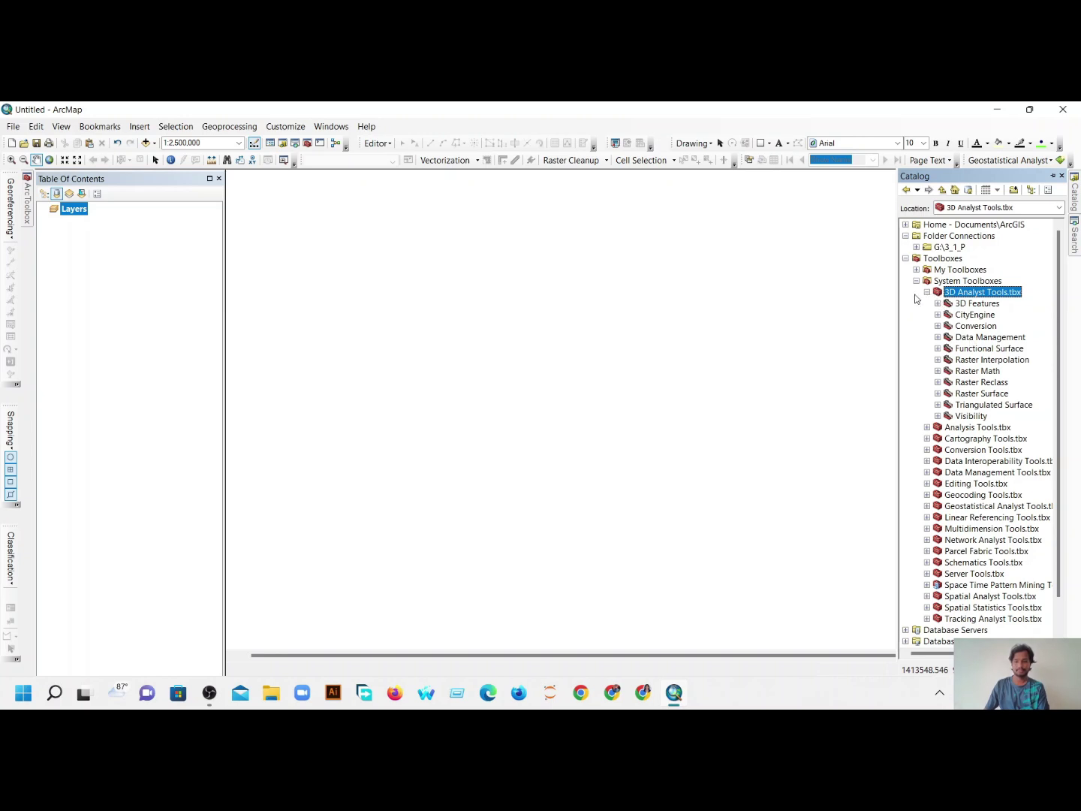
left_click(936, 359)
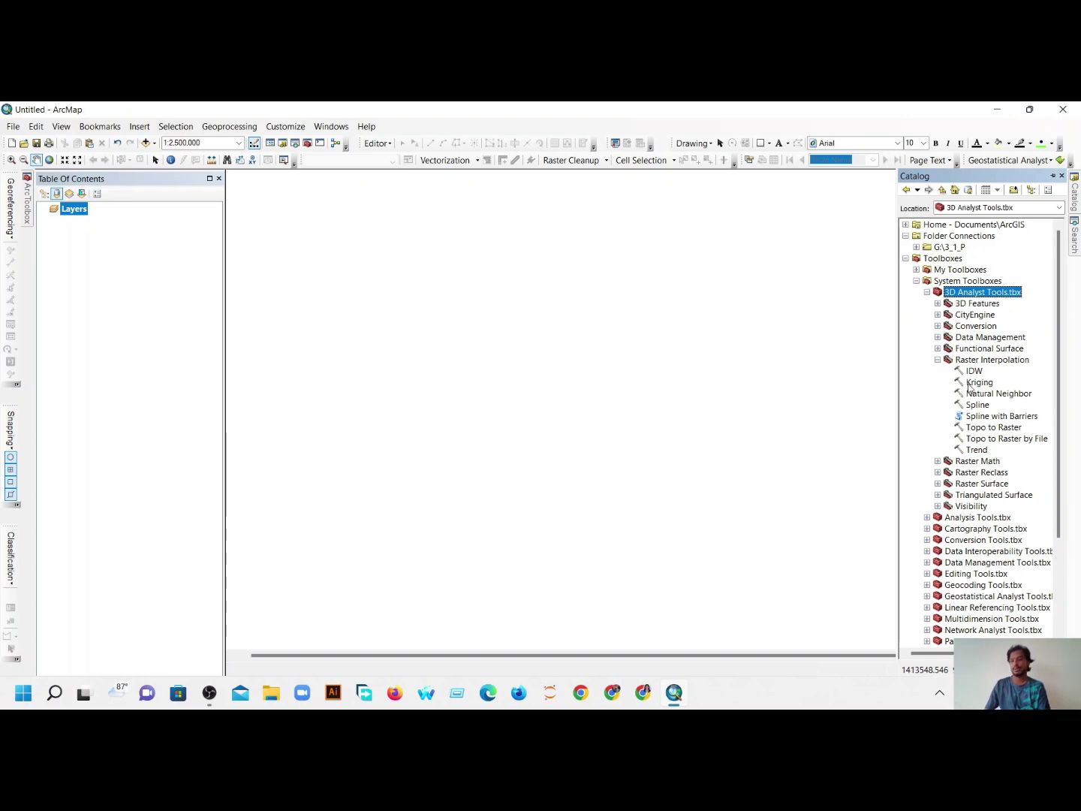
double_click(974, 372)
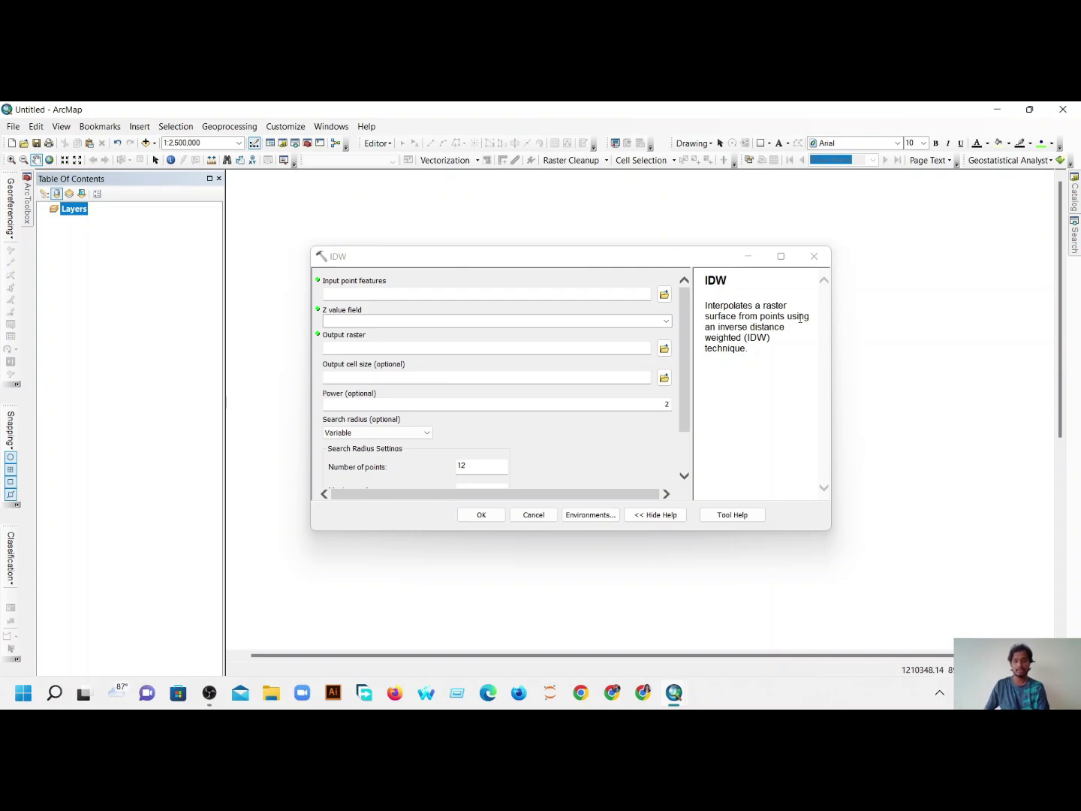
left_click(813, 256)
- Examine the Natural Neighbor and Spline interpolation tools' parameters, closing each tool without running it
left_click(1073, 208)
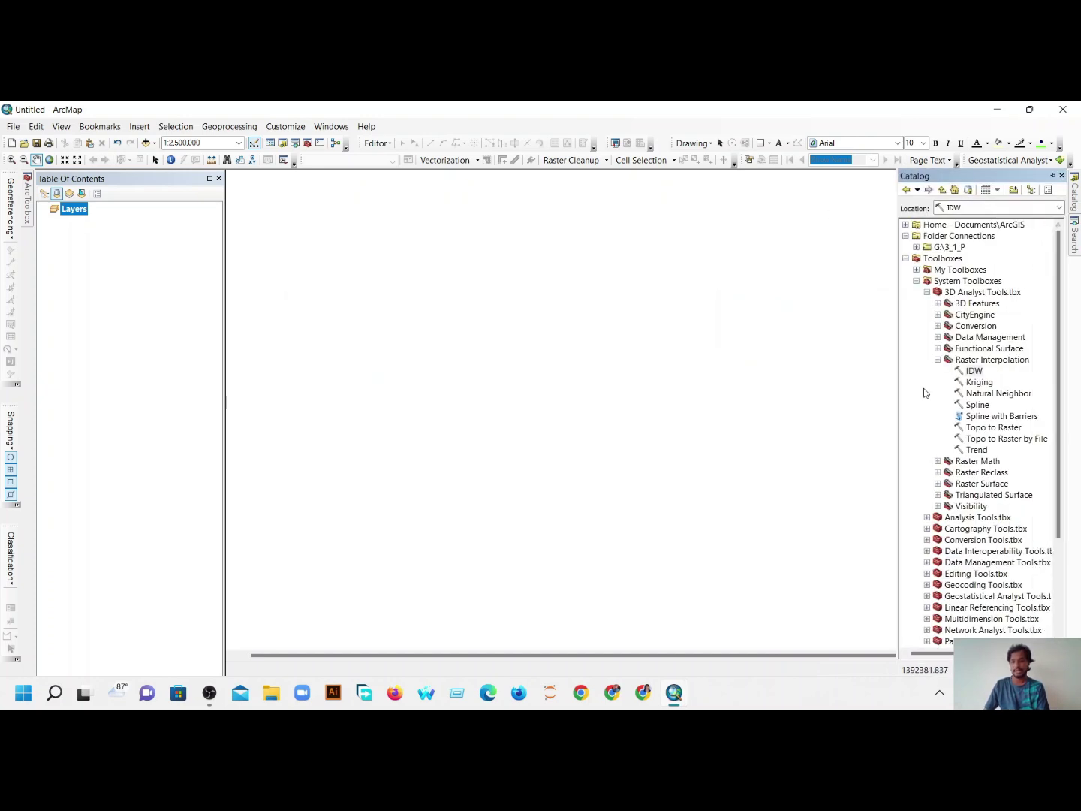
double_click(991, 395)
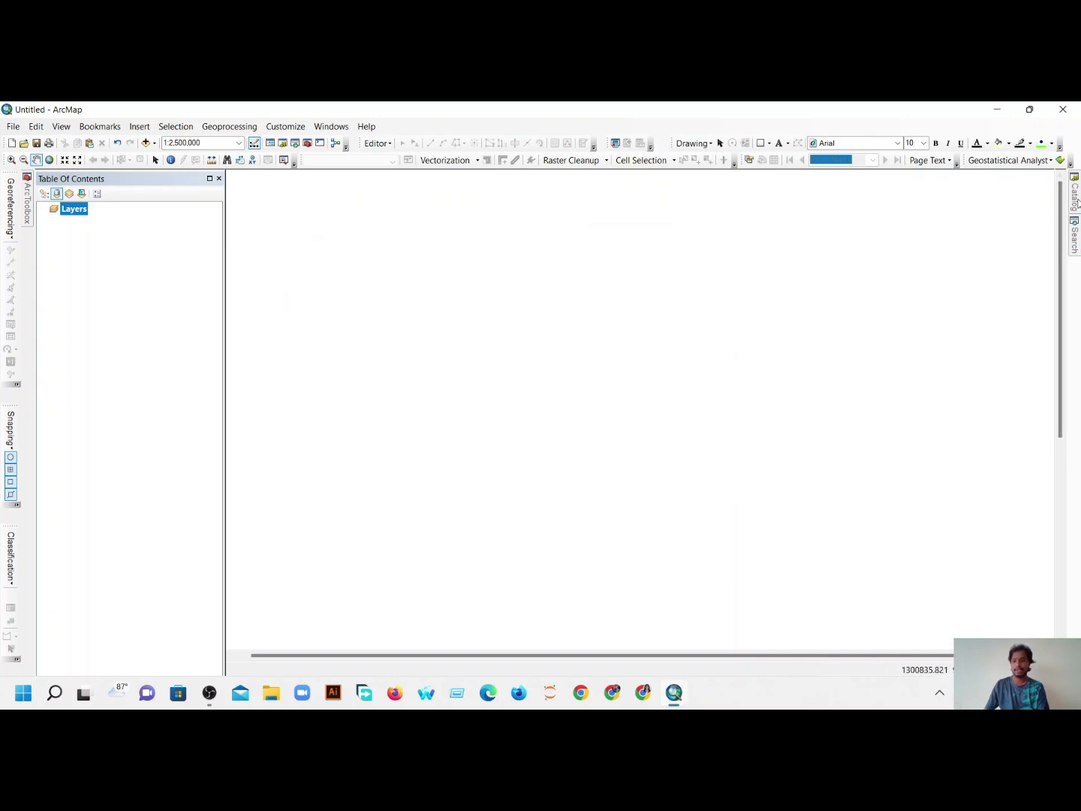
mouse_move(1074, 206)
double_click(976, 405)
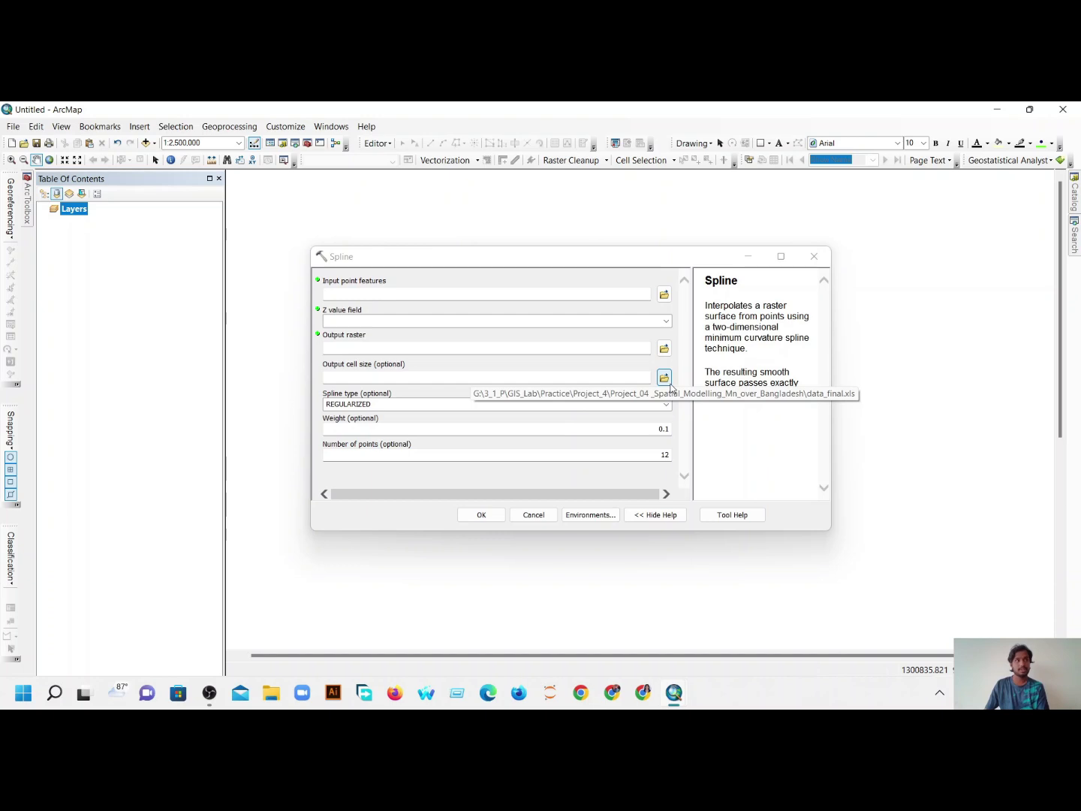
left_click(813, 256)
- Open the Kriging tool, examine its semivariogram properties and other parameters, and close it without running
left_click(1075, 197)
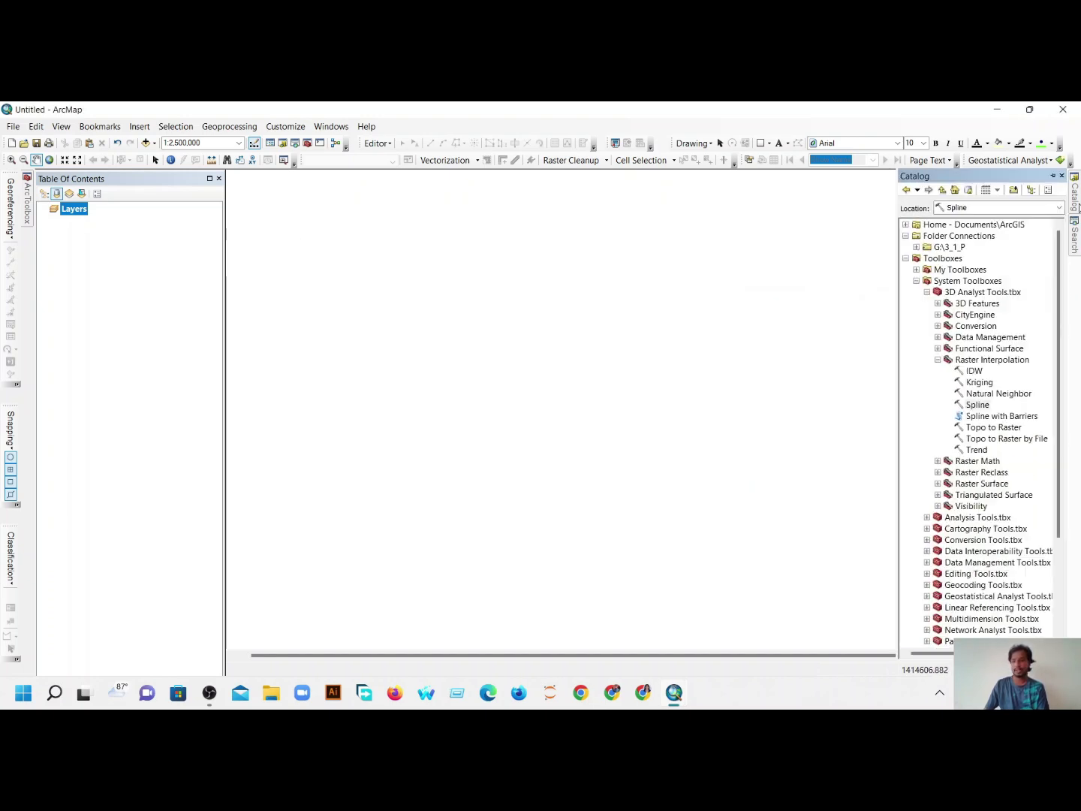
double_click(978, 381)
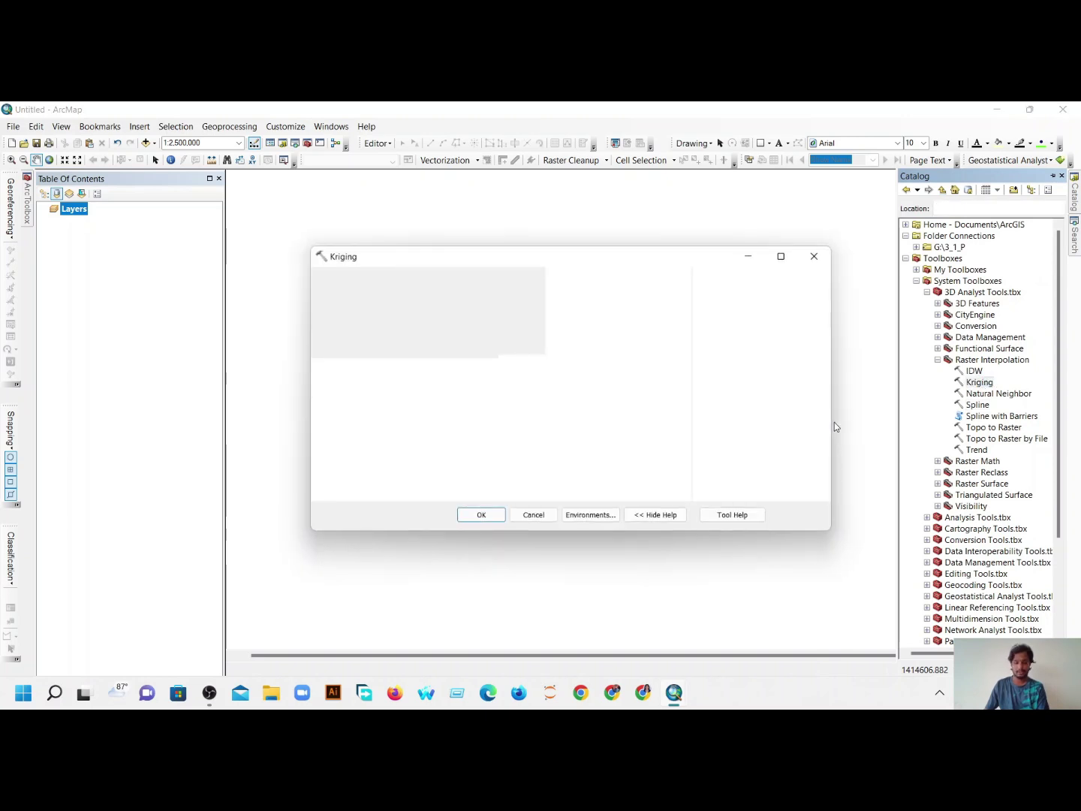
left_click(848, 412)
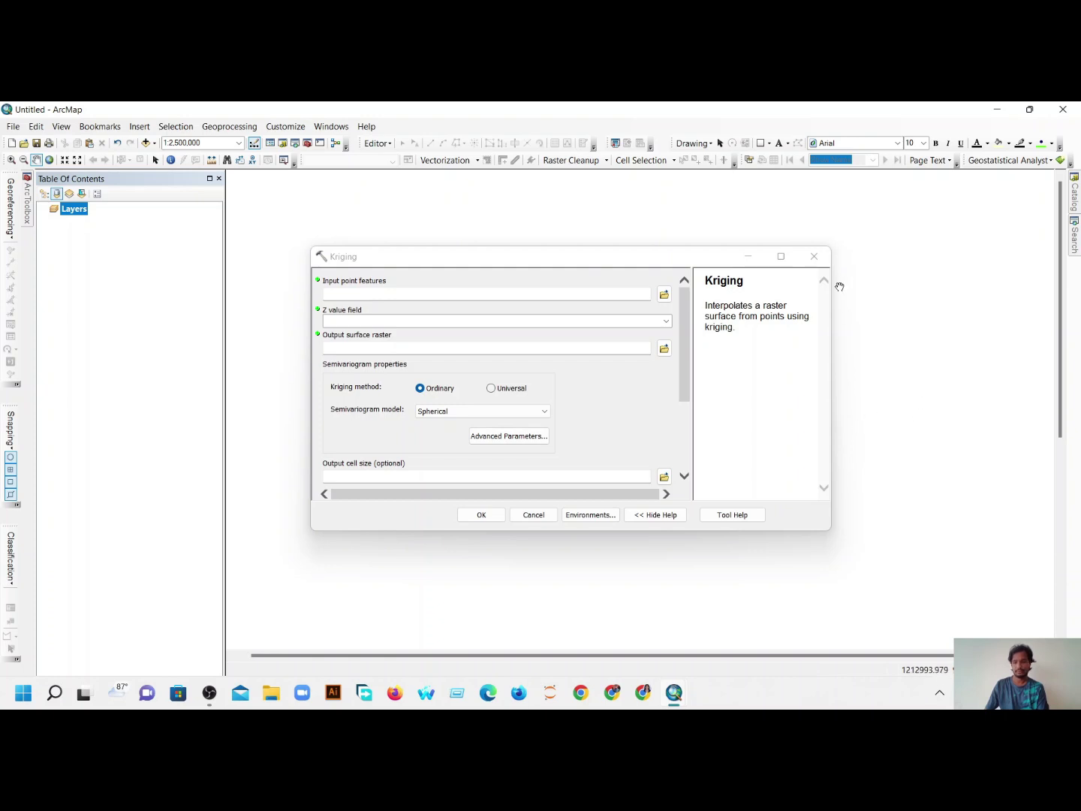
left_click(813, 257)
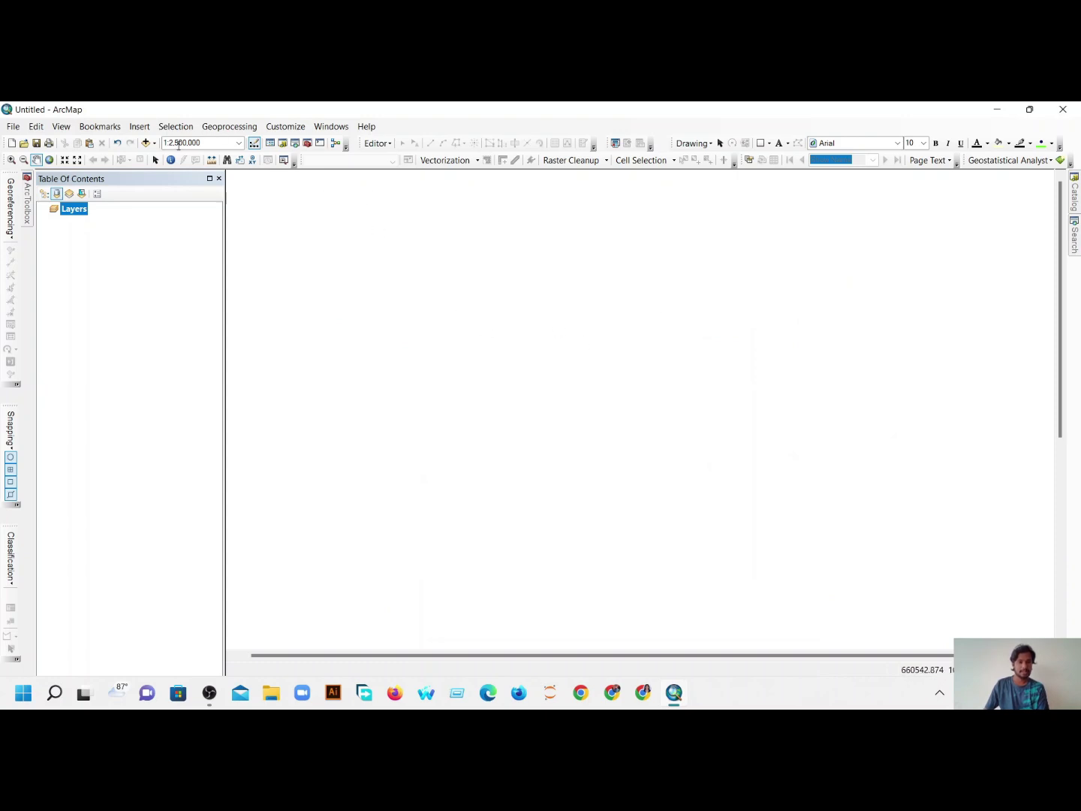
- Add the AoI.shp, thana490.shp and Union_all_HQ.shp shapefiles from the Project folder to the map
left_click(155, 143)
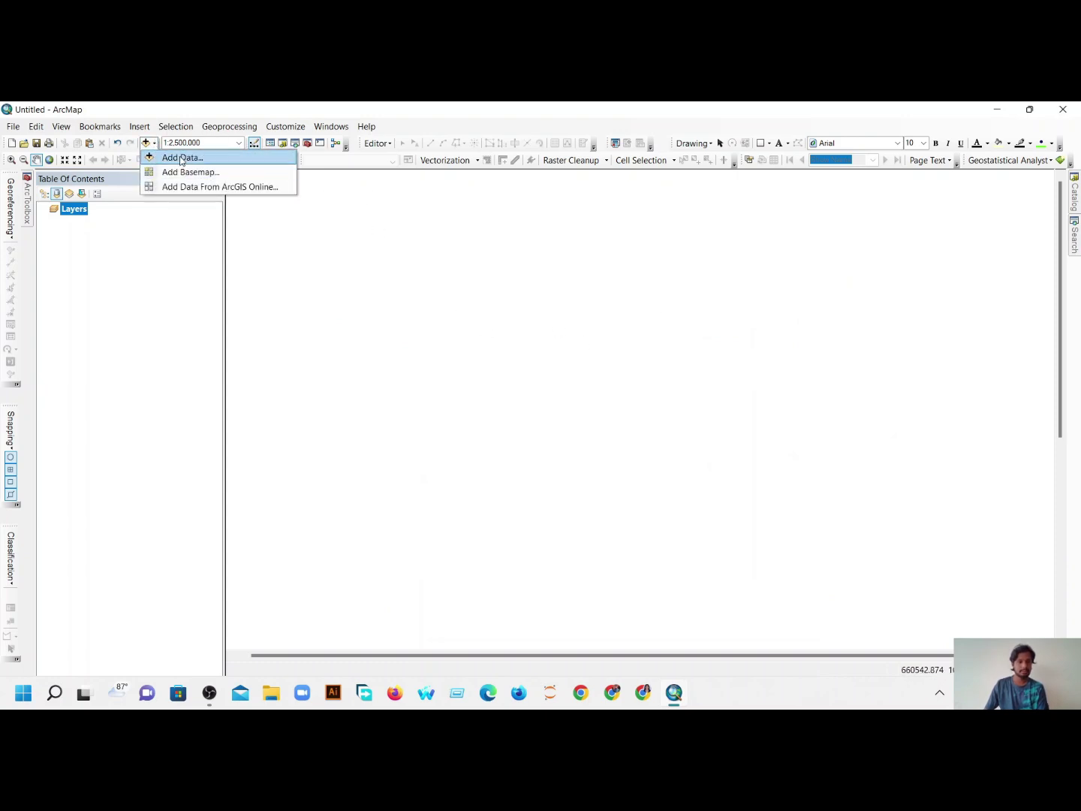
left_click(177, 157)
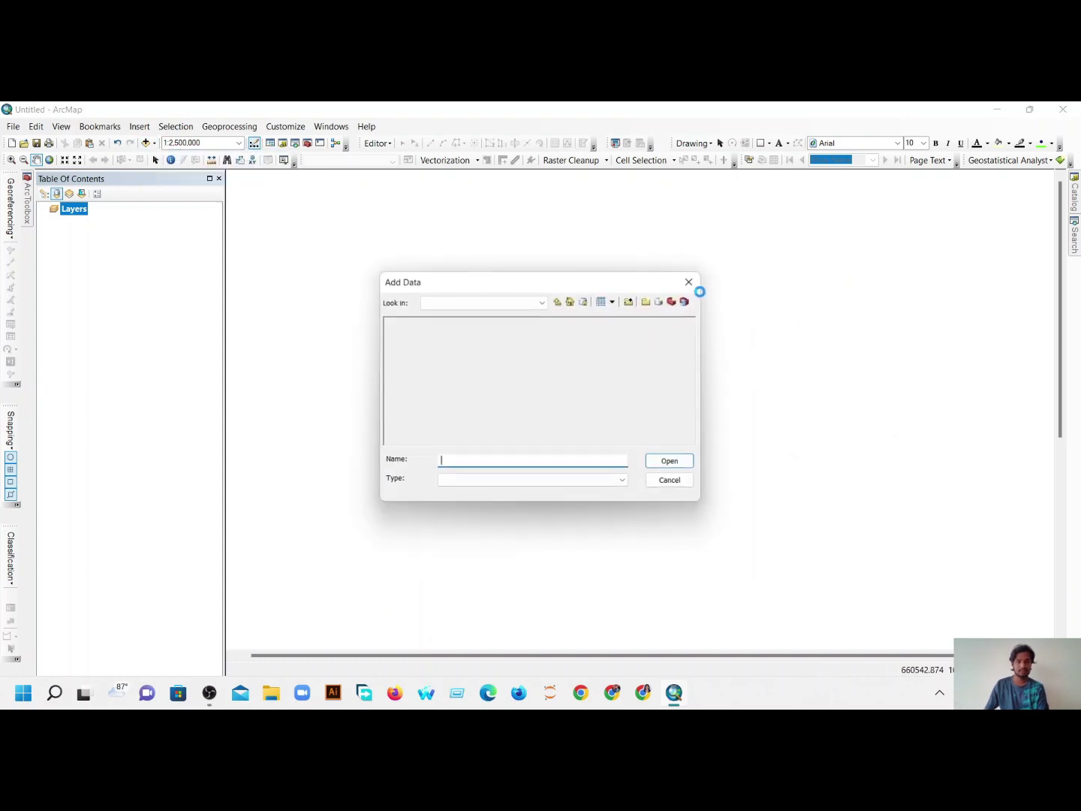
left_click(557, 302)
double_click(419, 322)
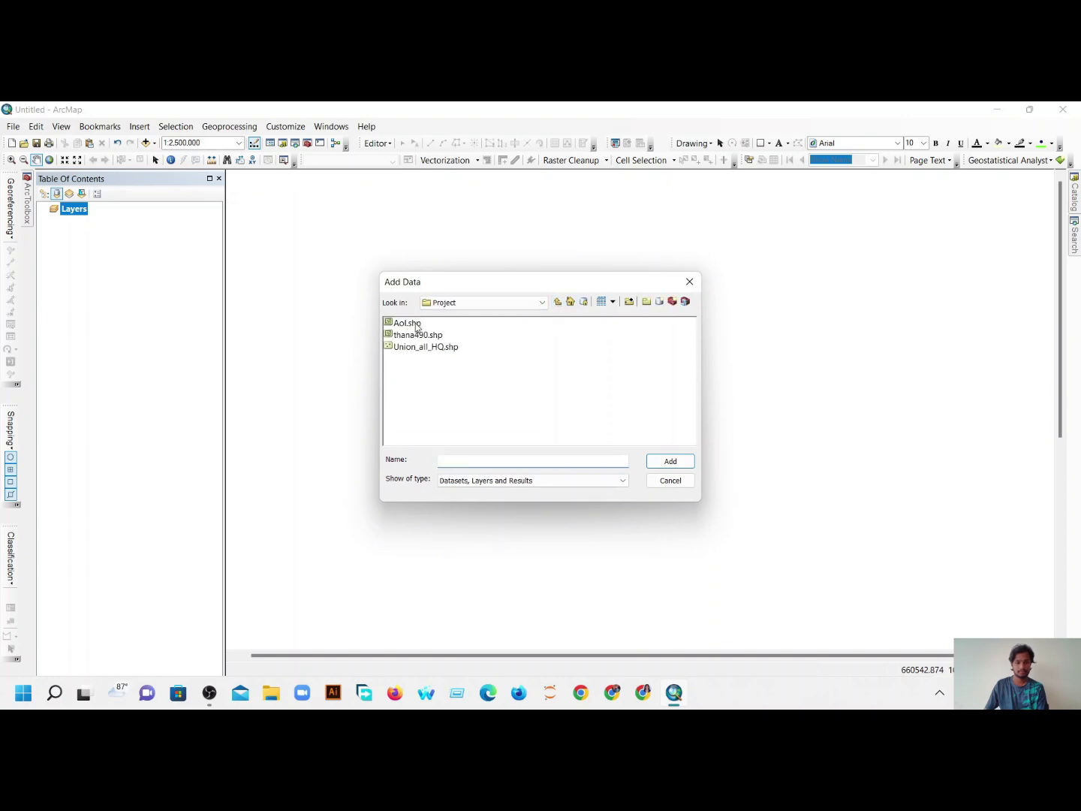
left_click_drag(412, 361, 405, 321)
left_click(671, 461)
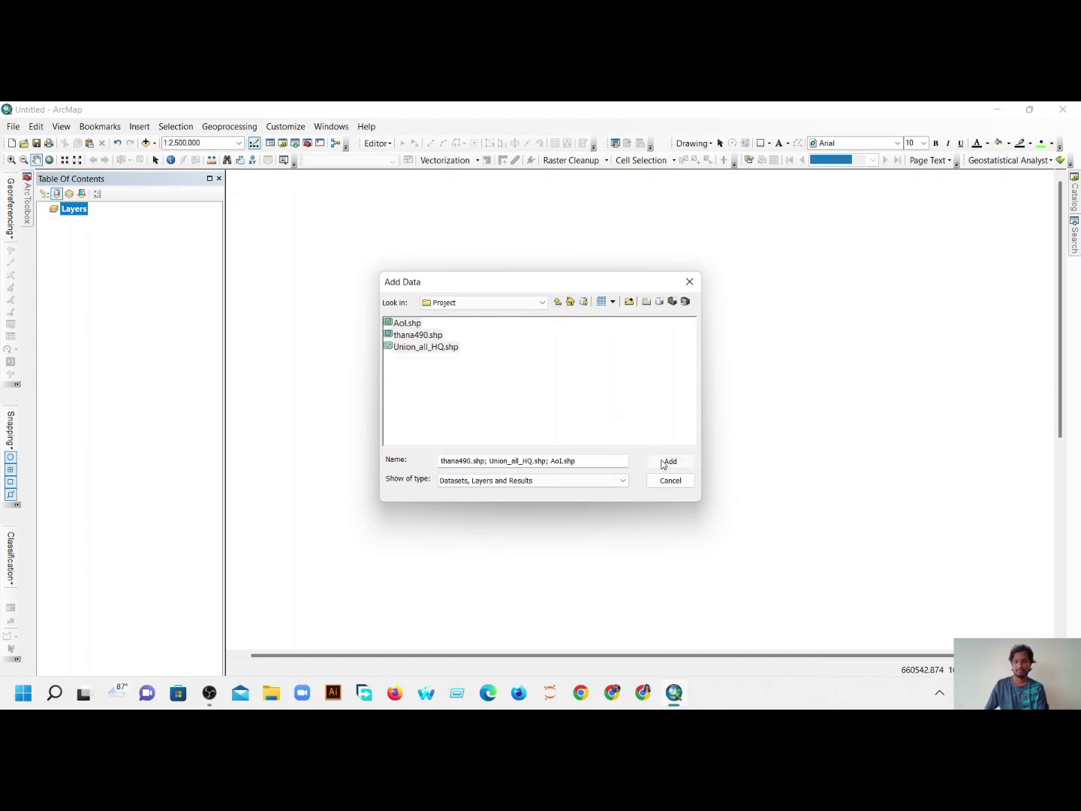
left_click(636, 460)
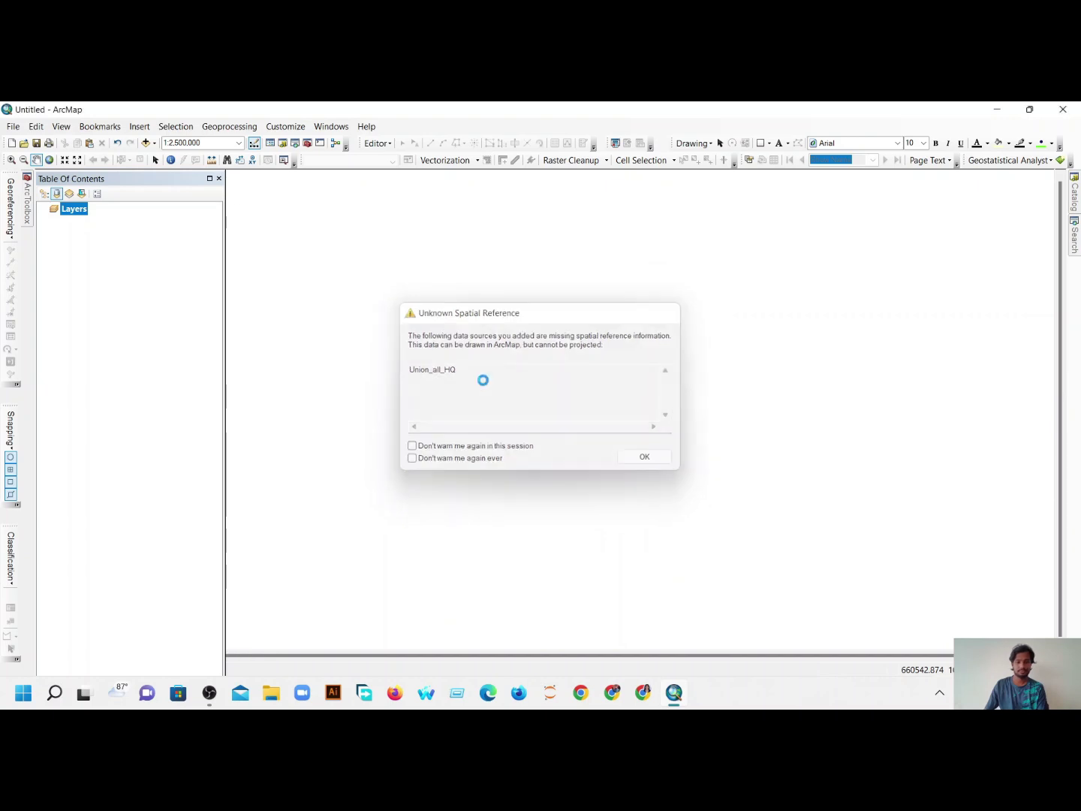
- Add the Database table from the data_final.xls workbook to the map document
left_click(153, 144)
left_click(173, 159)
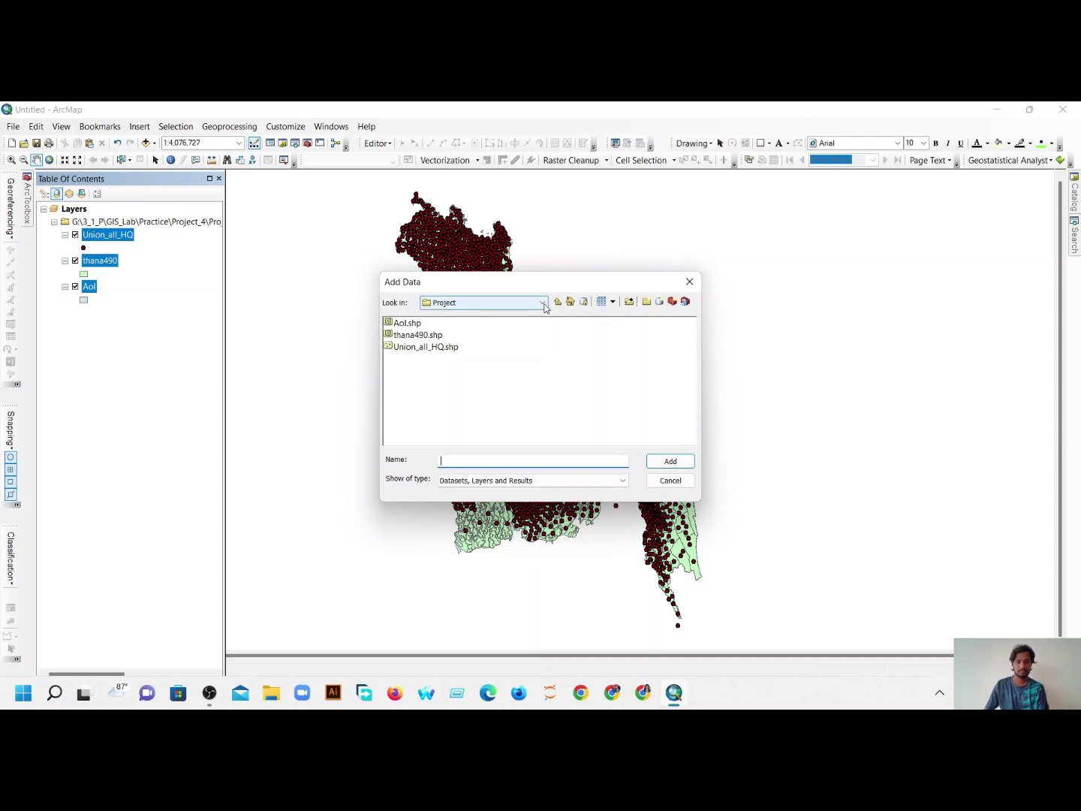
left_click(558, 302)
double_click(424, 334)
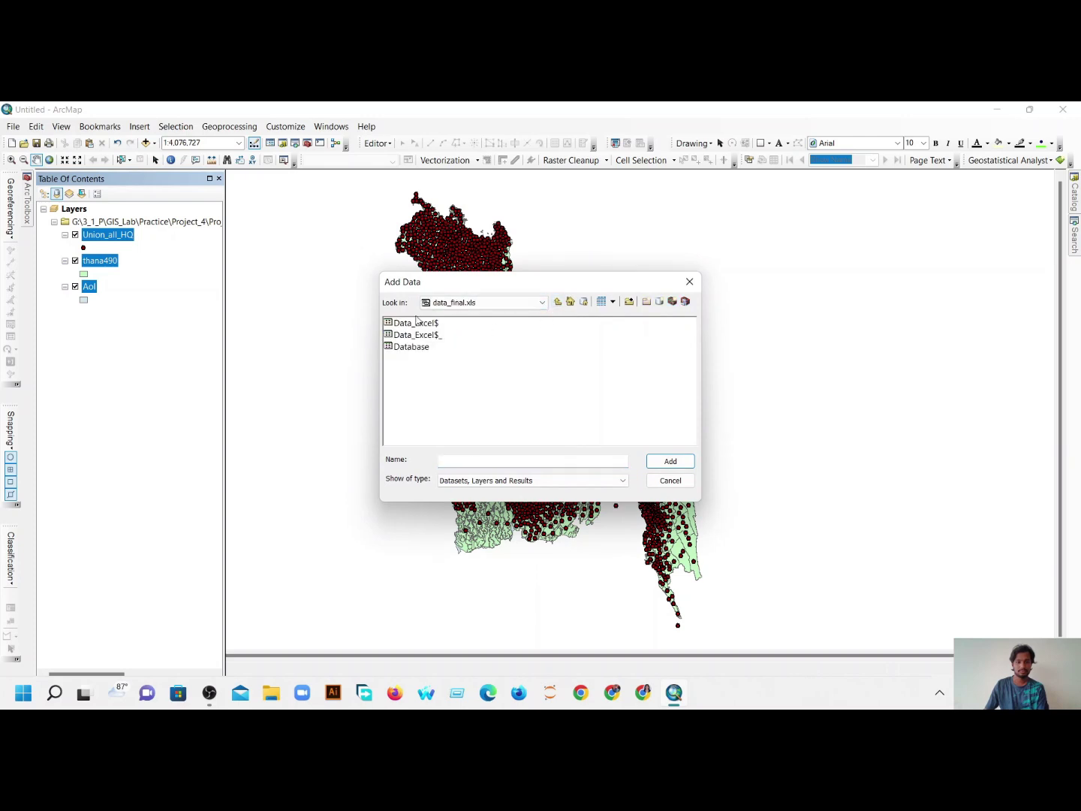
double_click(410, 347)
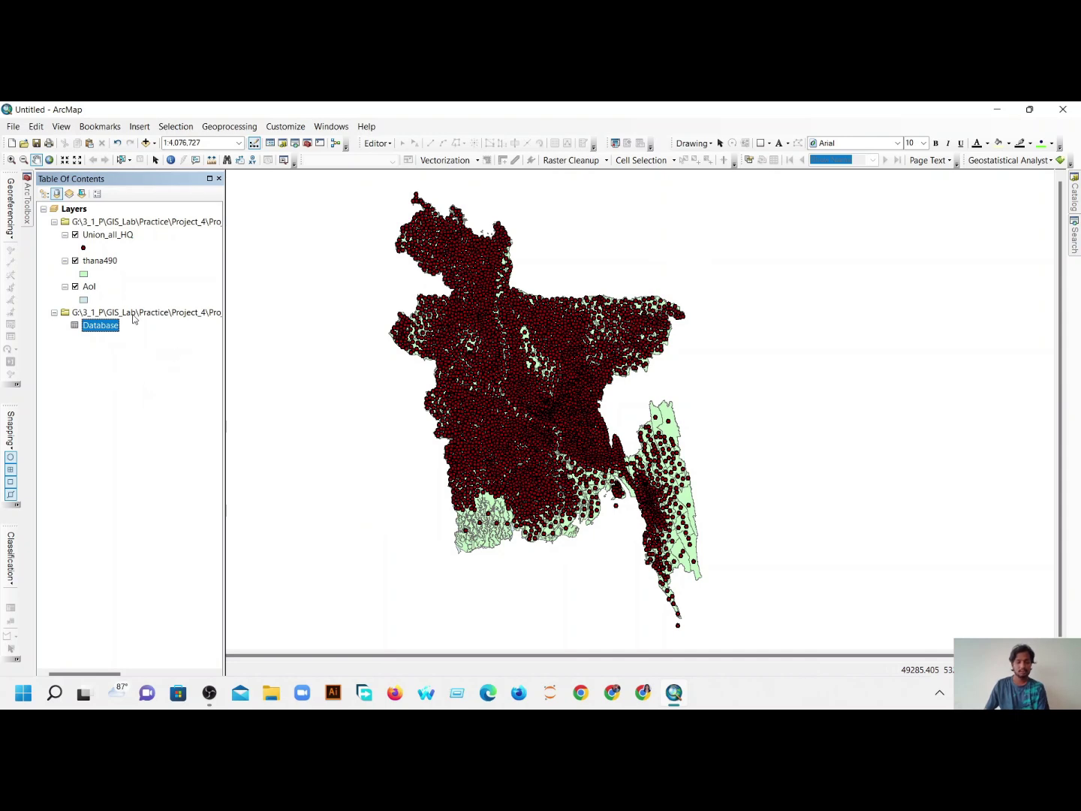
- Inspect the attribute table of the Union_all_HQ layer and close it
right_click(98, 260)
left_click(116, 240)
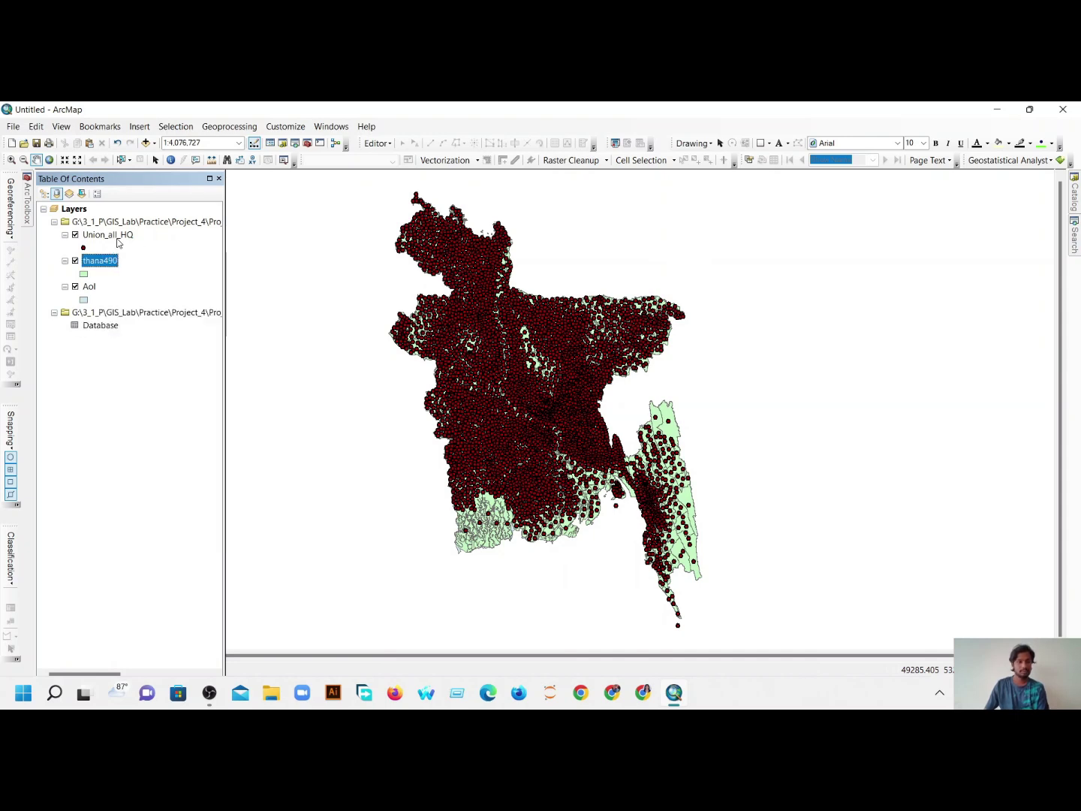
right_click(117, 237)
left_click(173, 278)
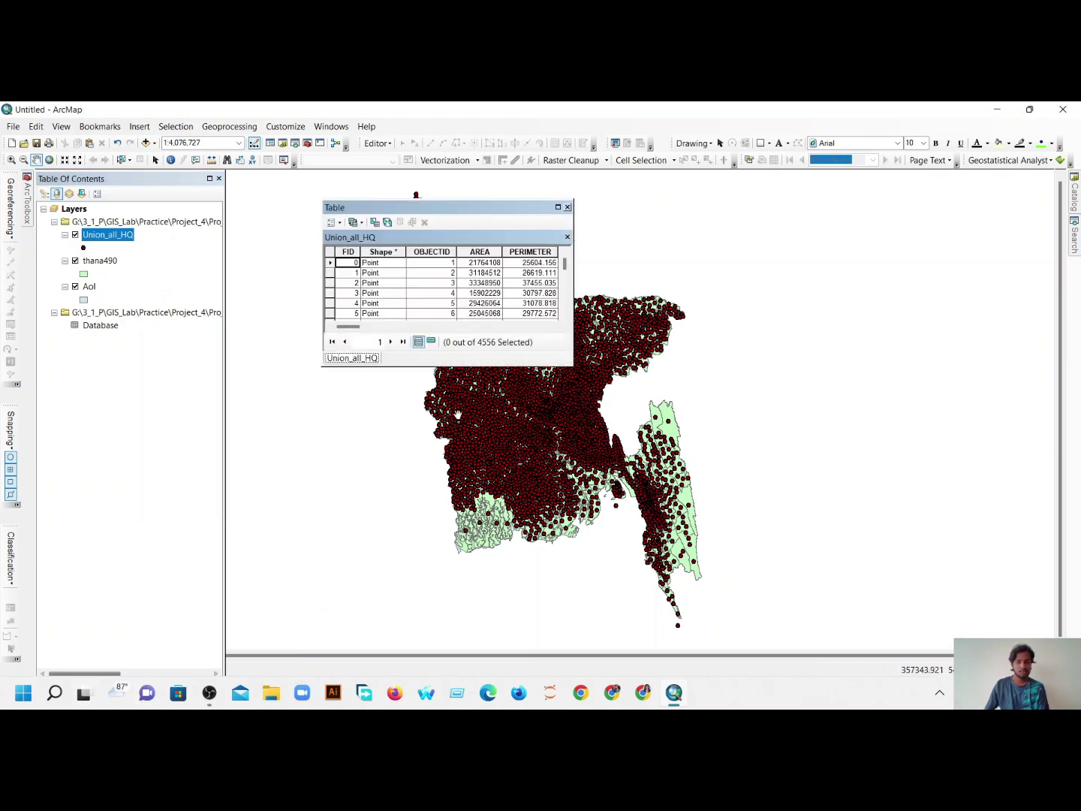
left_click(567, 206)
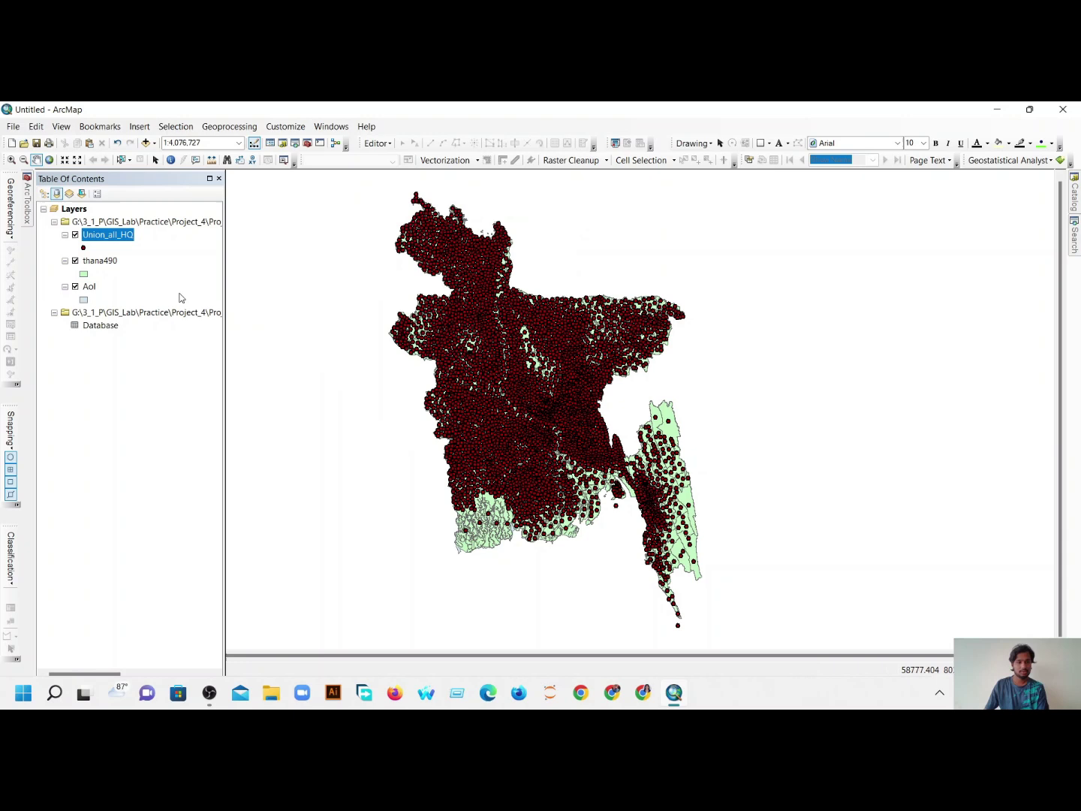
left_click(108, 273)
left_click(111, 452)
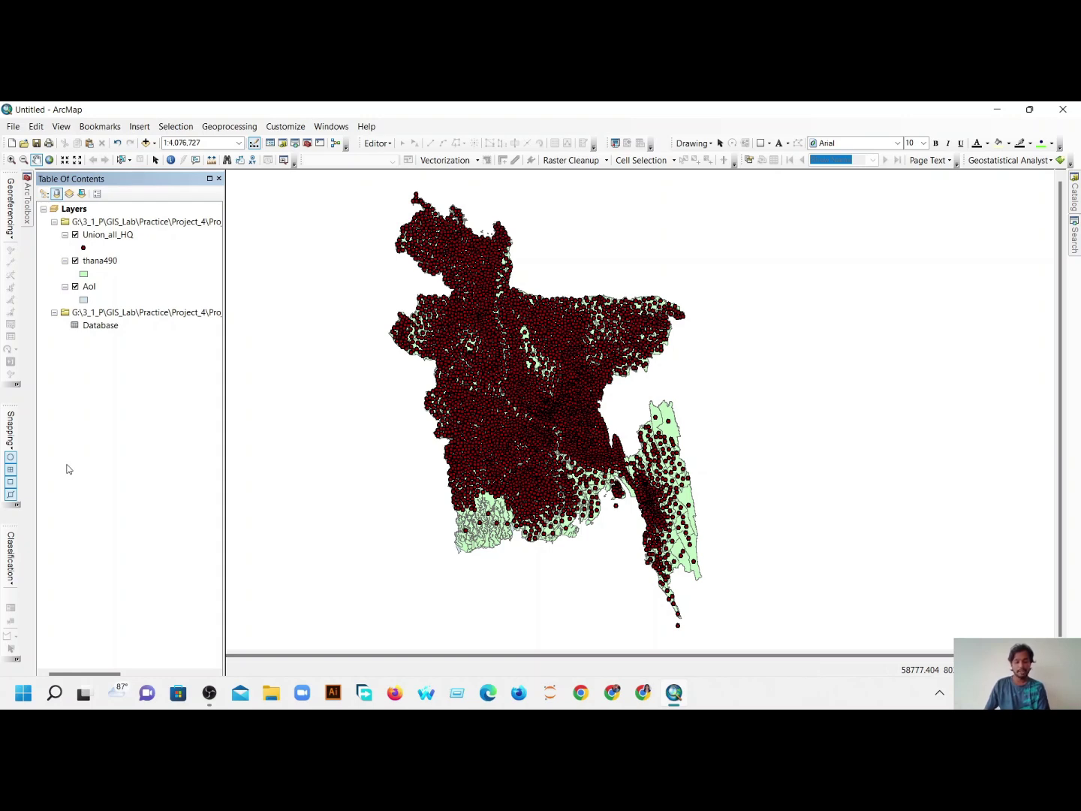
- Join the Database table to Union_all_HQ using UP_NAME in both tables, keeping only matching records
right_click(106, 236)
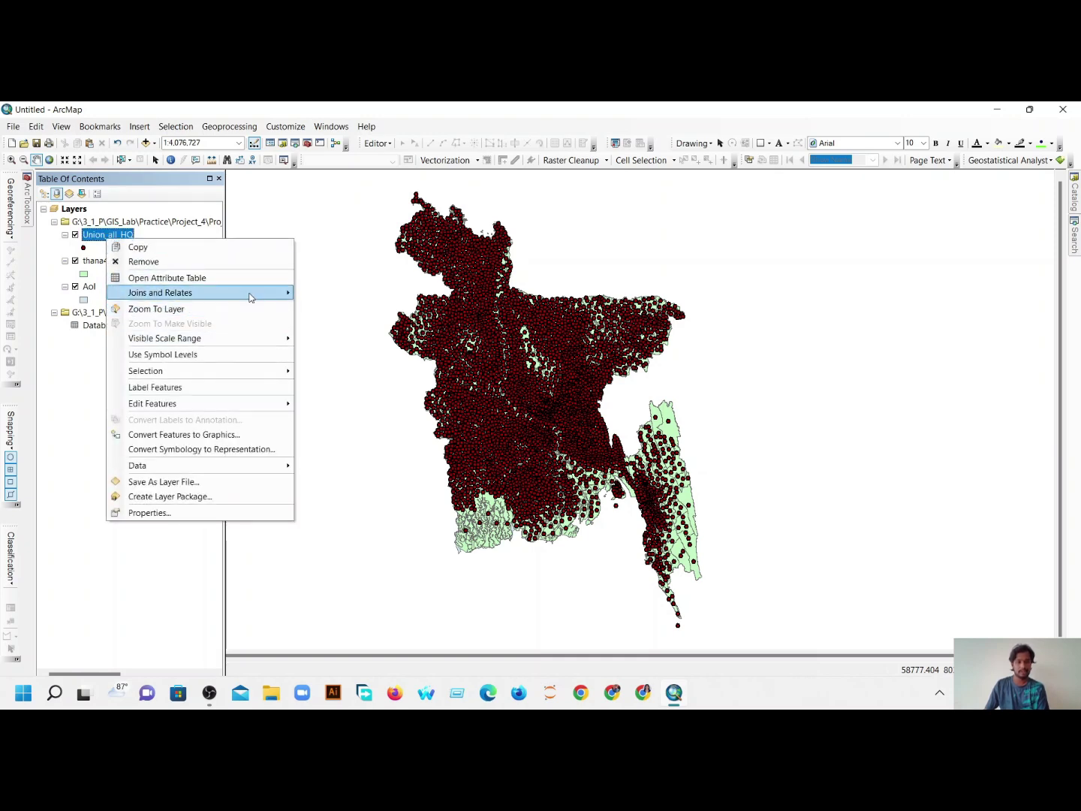
mouse_move(280, 294)
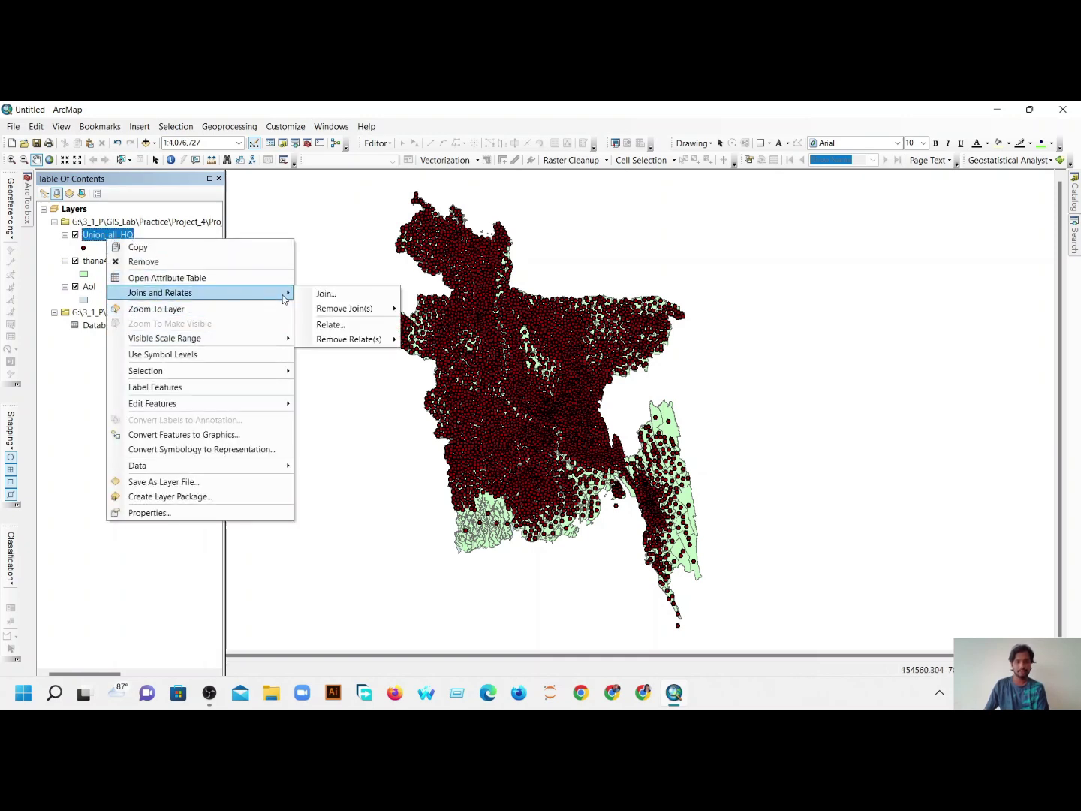
left_click(328, 294)
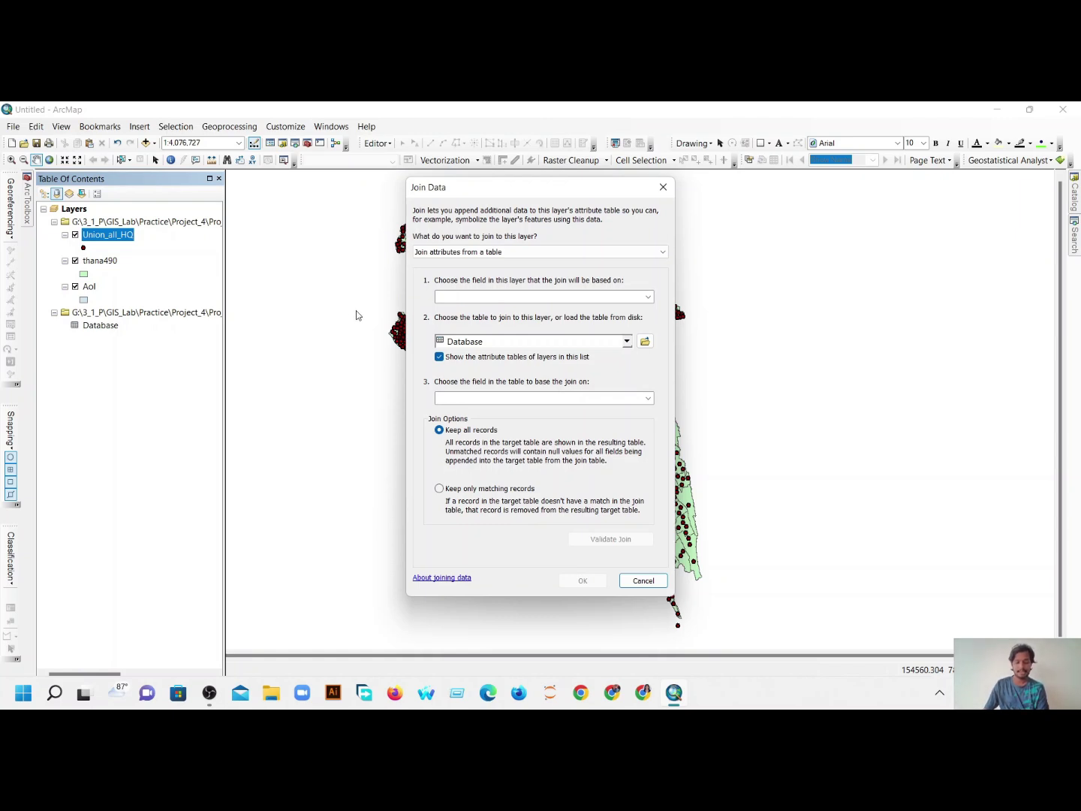
left_click(646, 297)
left_click(532, 444)
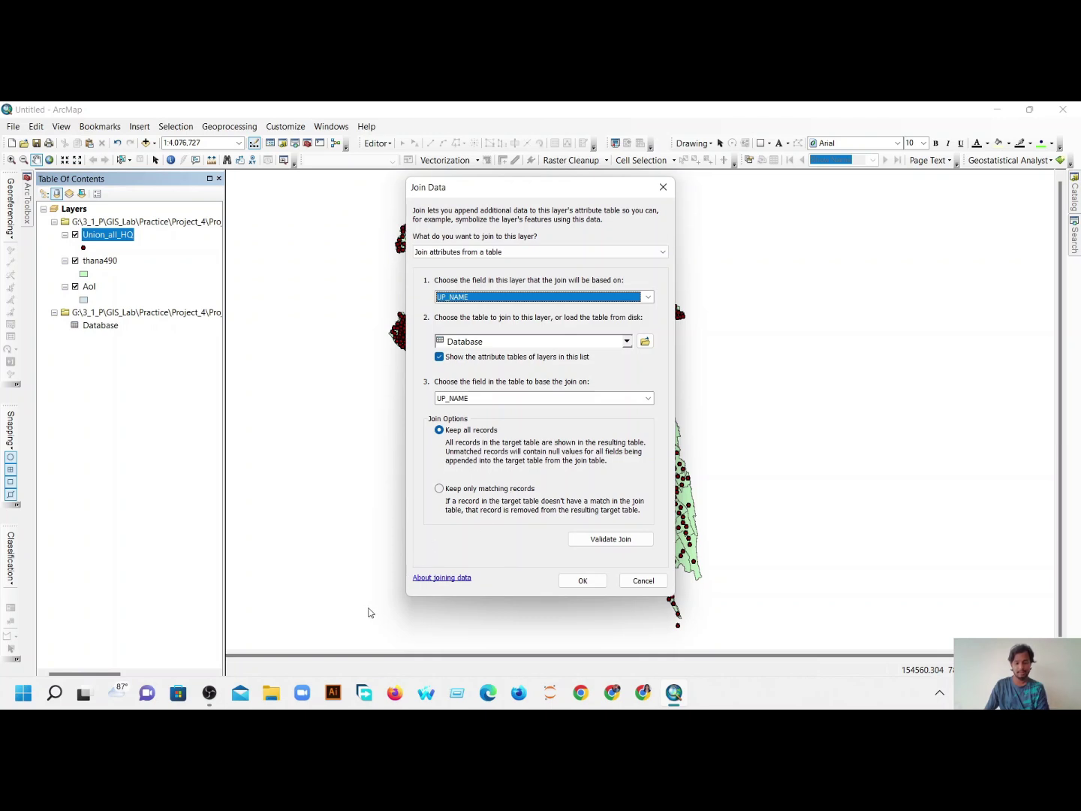
left_click(441, 489)
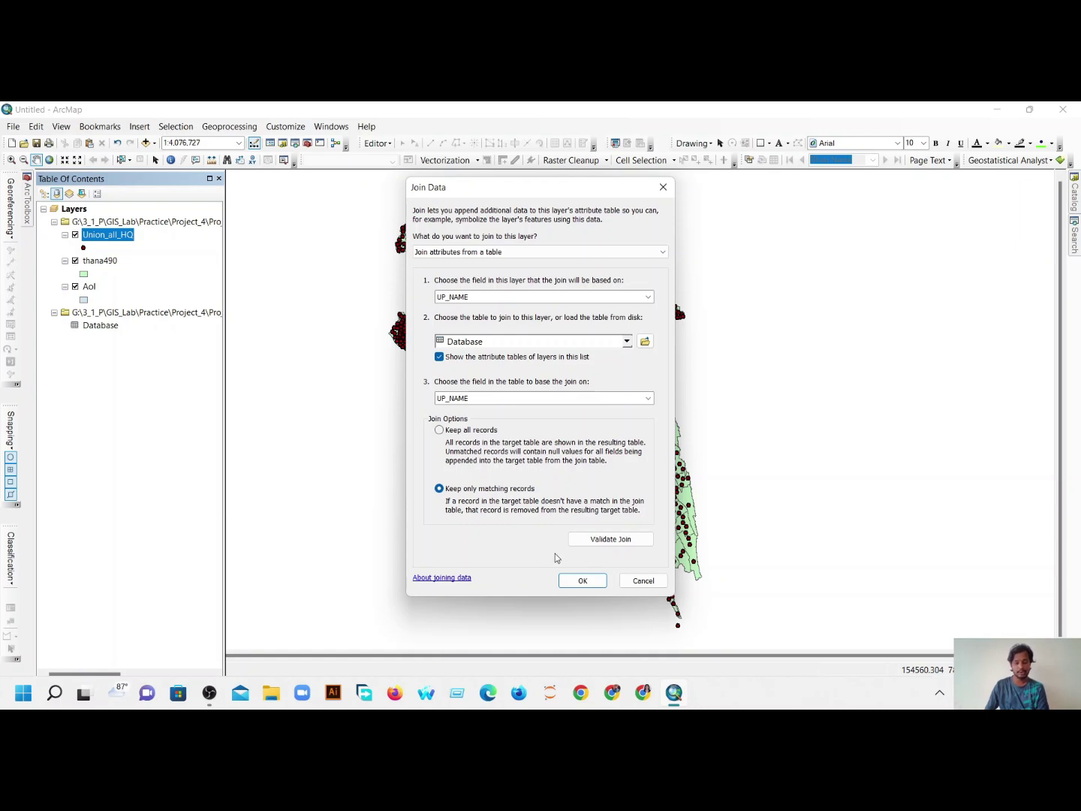
left_click(603, 582)
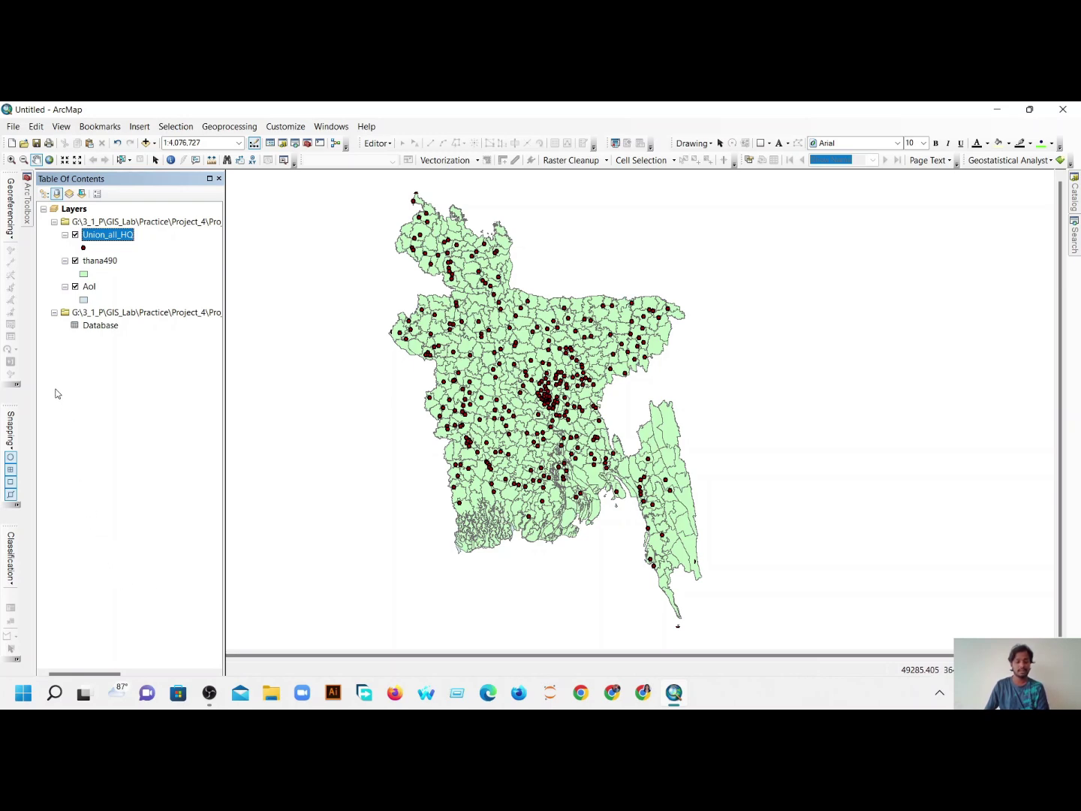
- Start exporting all features of the joined Union_all_HQ layer, choosing the Practice\Project_4 folder as the output location
right_click(109, 235)
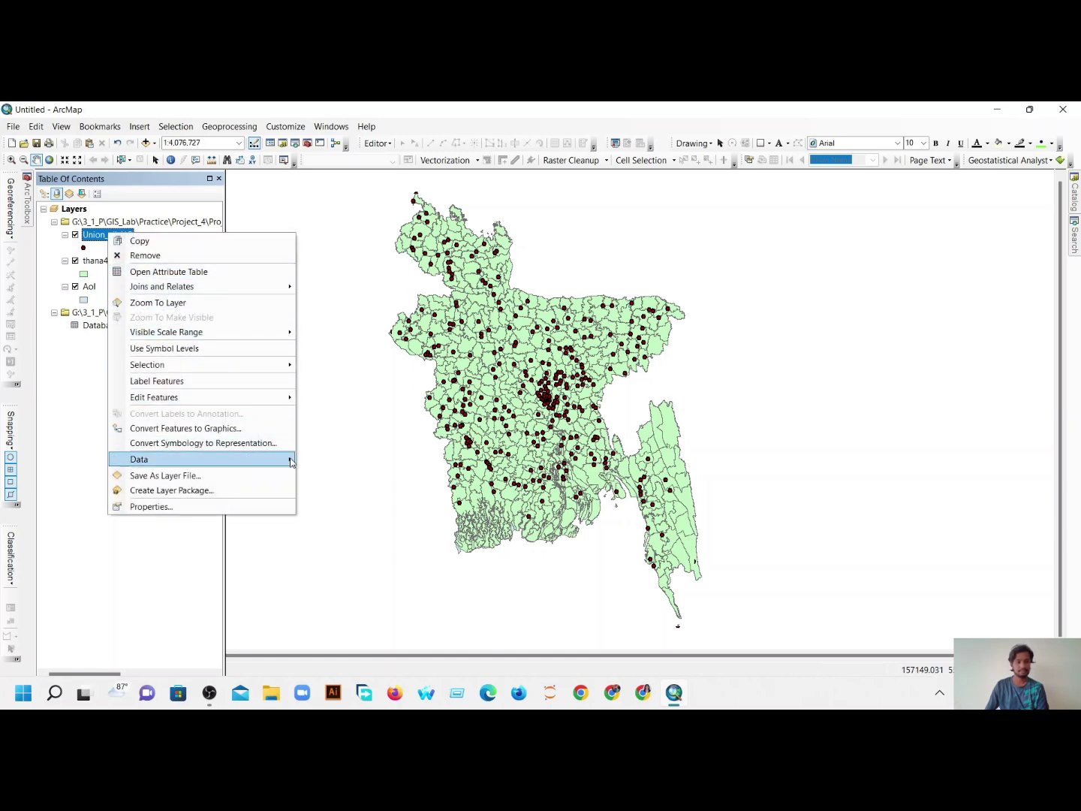
mouse_move(288, 466)
left_click(335, 475)
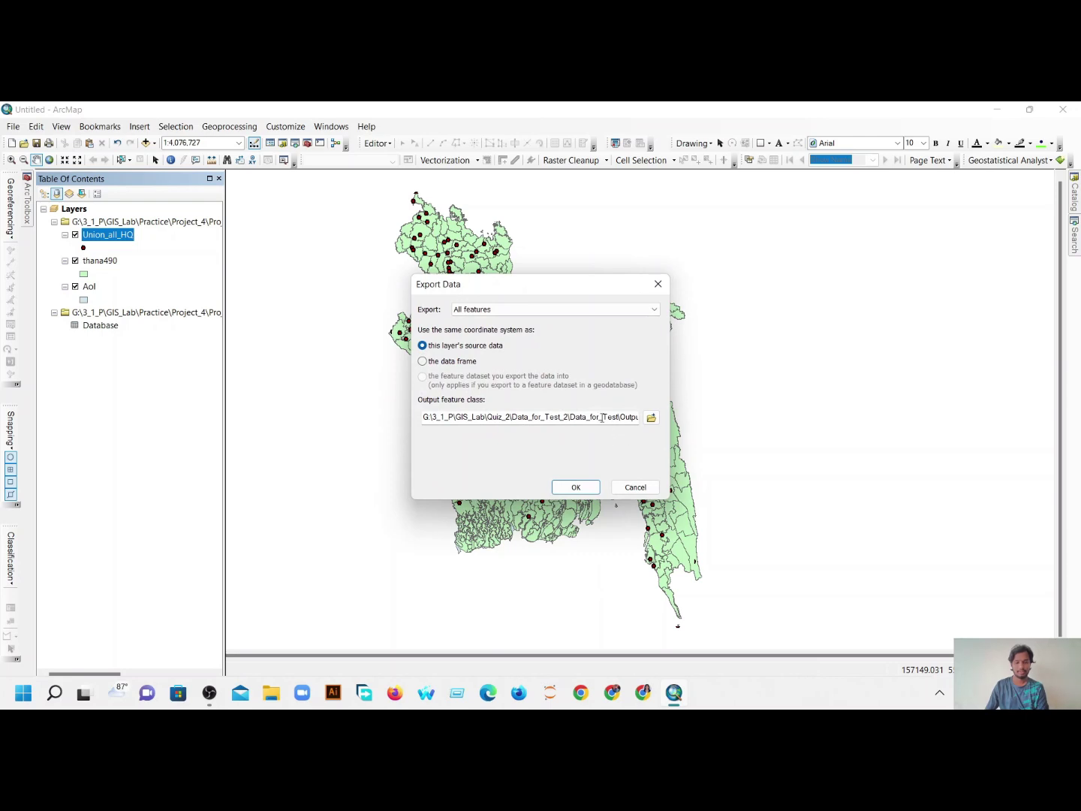
left_click(651, 417)
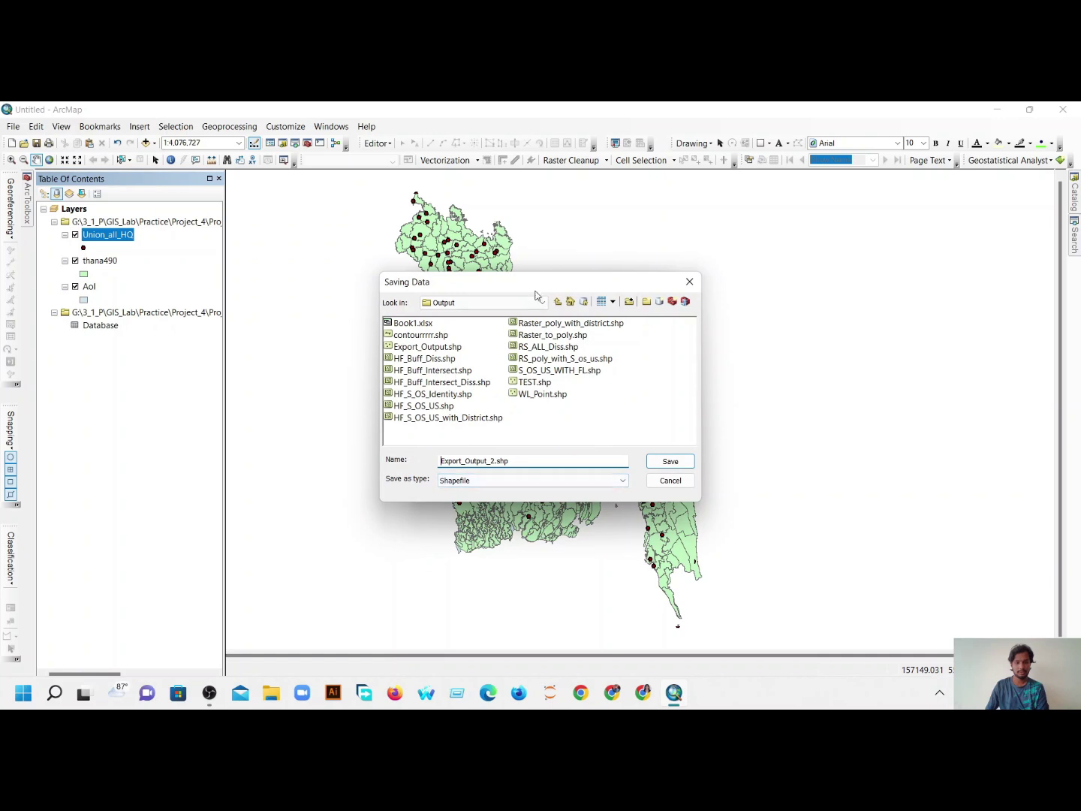
left_click(558, 307)
left_click(557, 307)
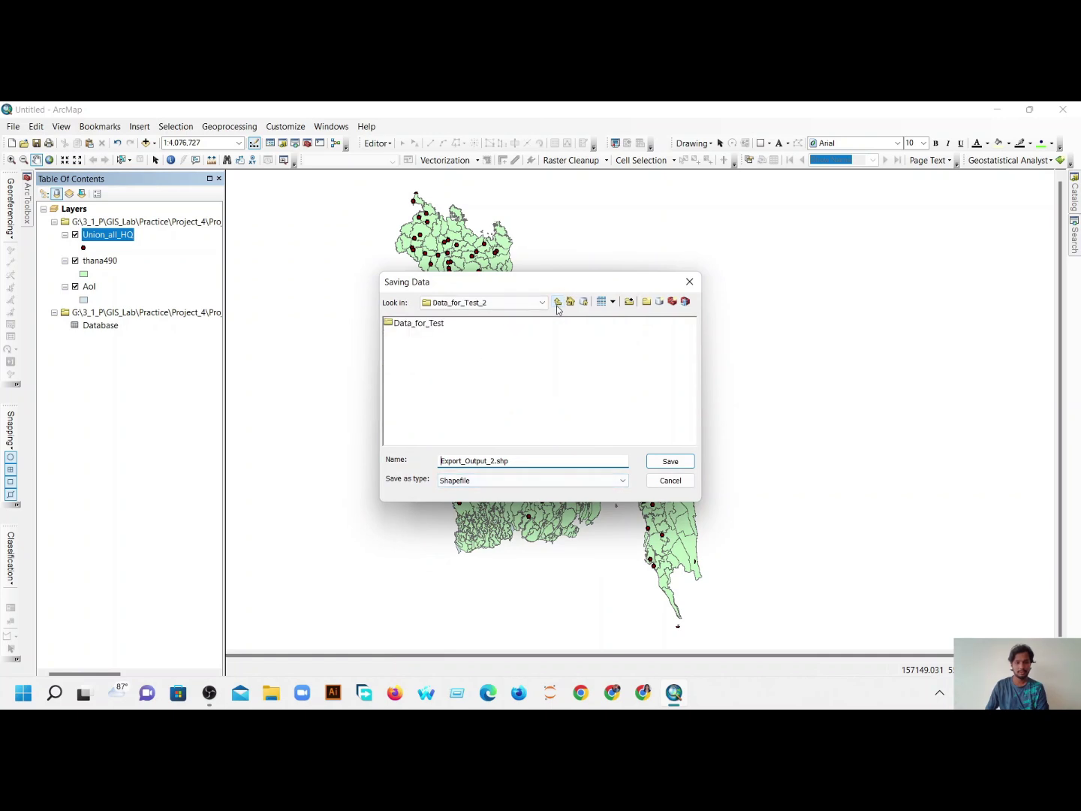
left_click(558, 306)
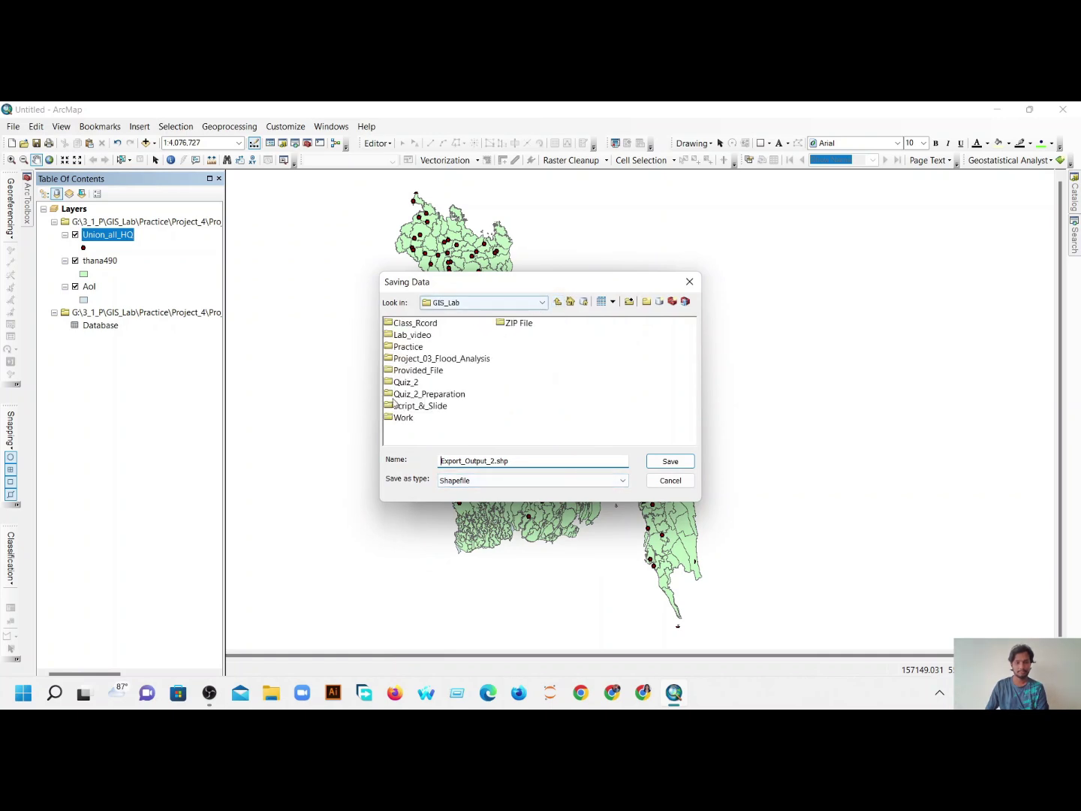
double_click(411, 346)
left_click(408, 360)
double_click(408, 361)
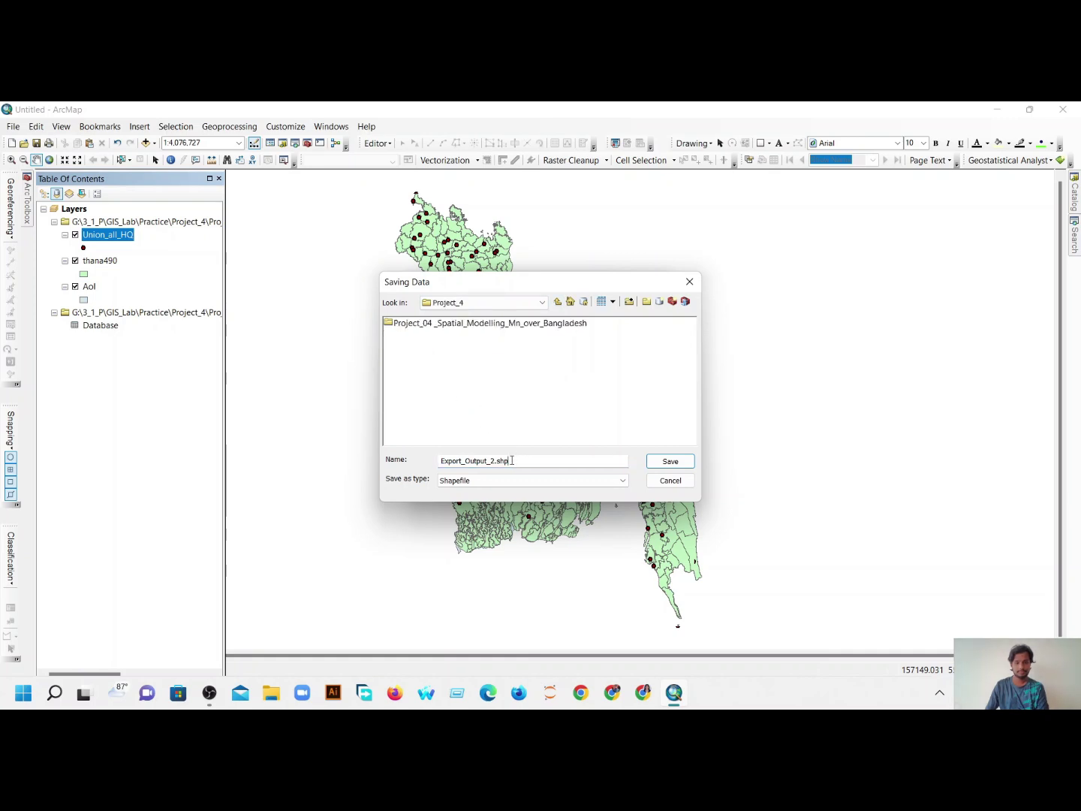
- Export the data as a shapefile named POINT and add it to the map as a layer
left_click_drag(511, 460, 417, 479)
key("BackSpace")
type("POIN")
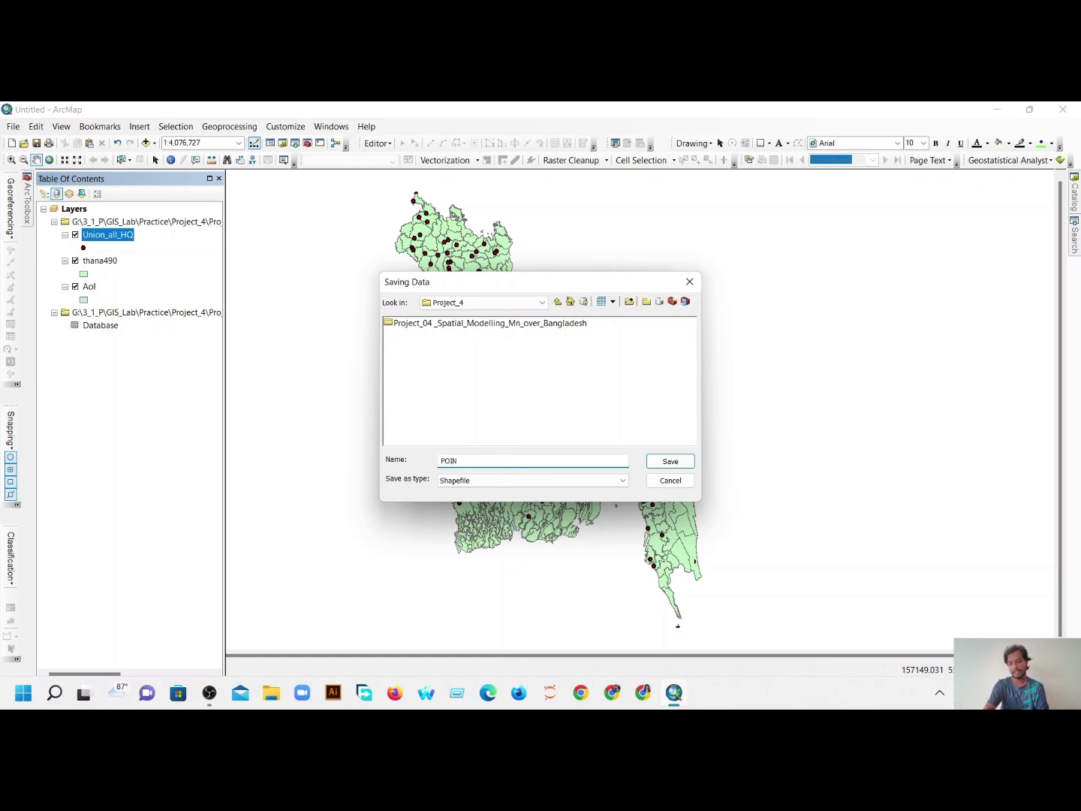
type("T")
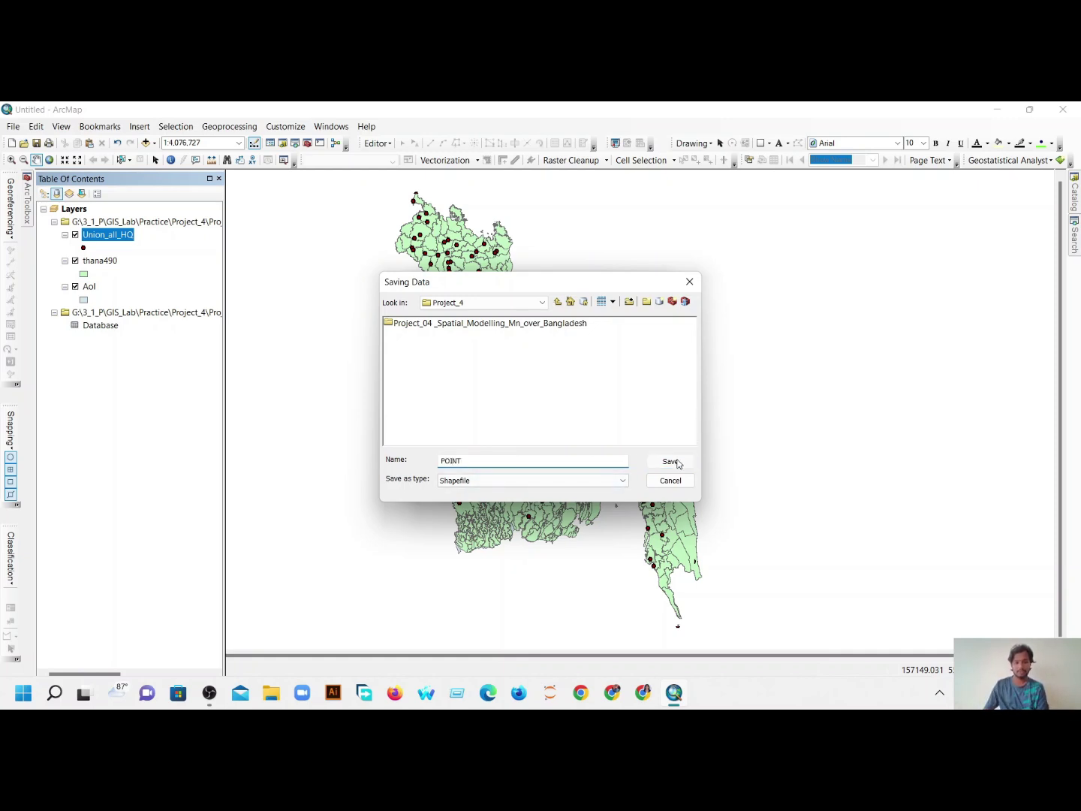
left_click(670, 461)
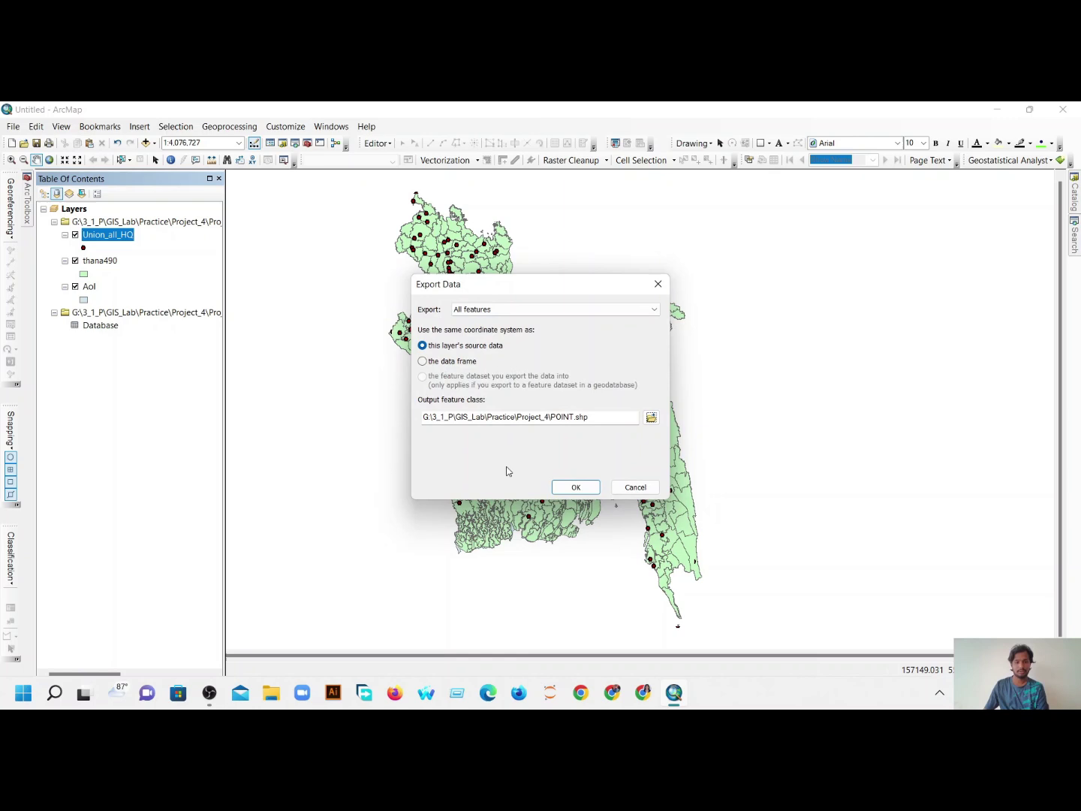
left_click(576, 488)
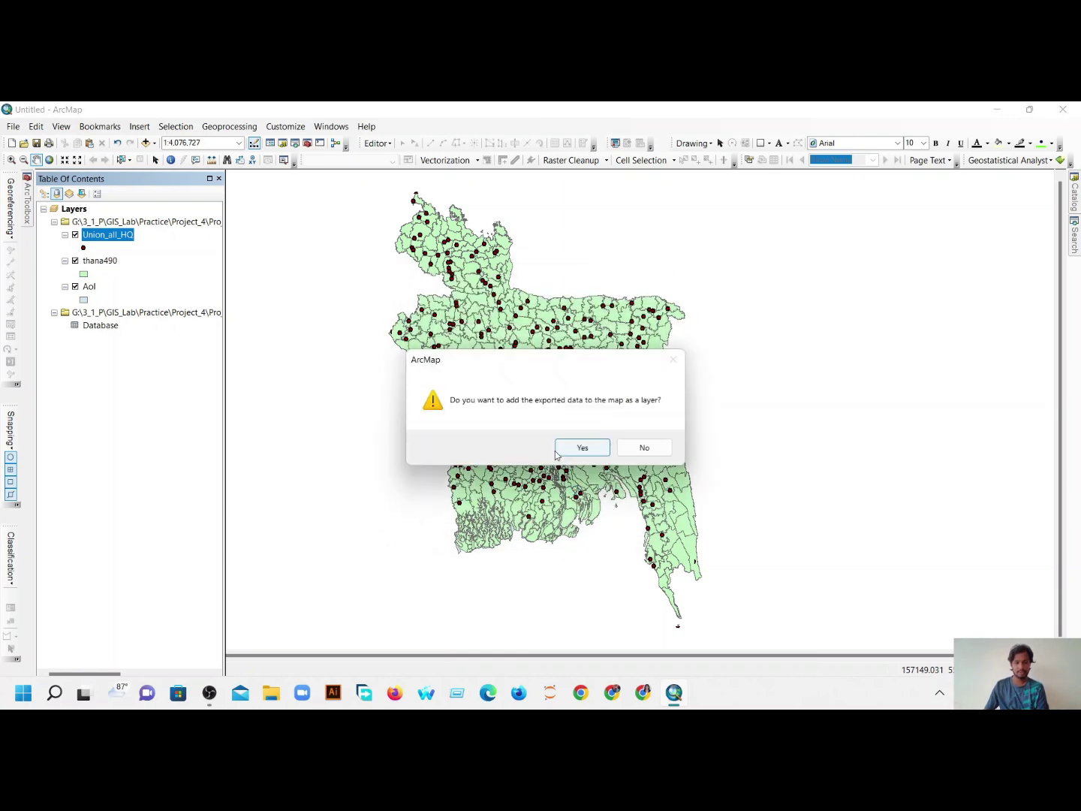
left_click(581, 447)
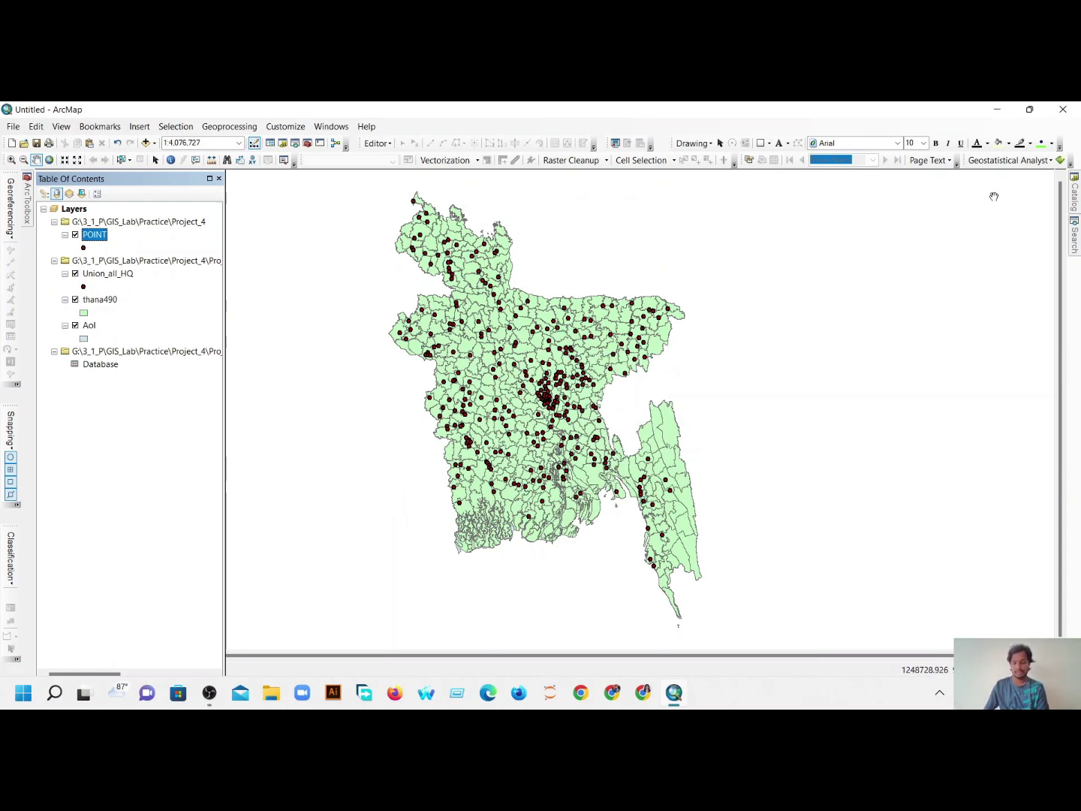
- Find and open the Subset Features (Geostatistical Analyst) tool and set POINT as its input features
left_click(1075, 239)
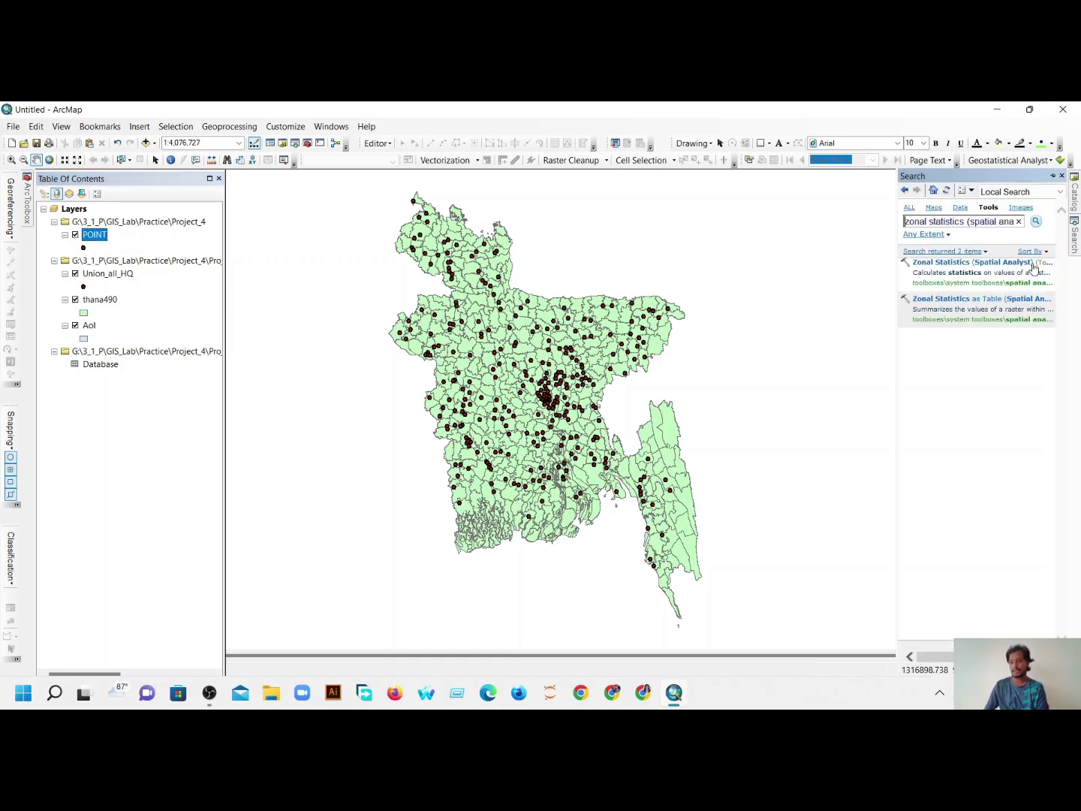
left_click(1024, 219)
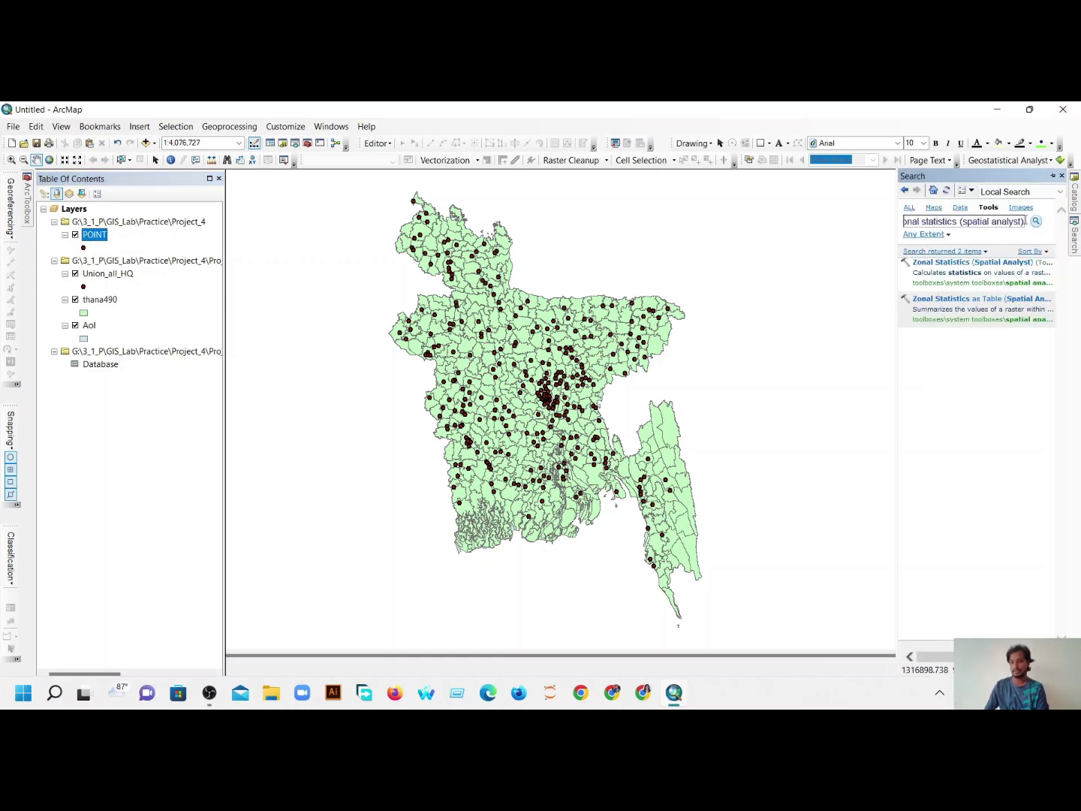
left_click_drag(1024, 221, 890, 282)
key("BackSpace")
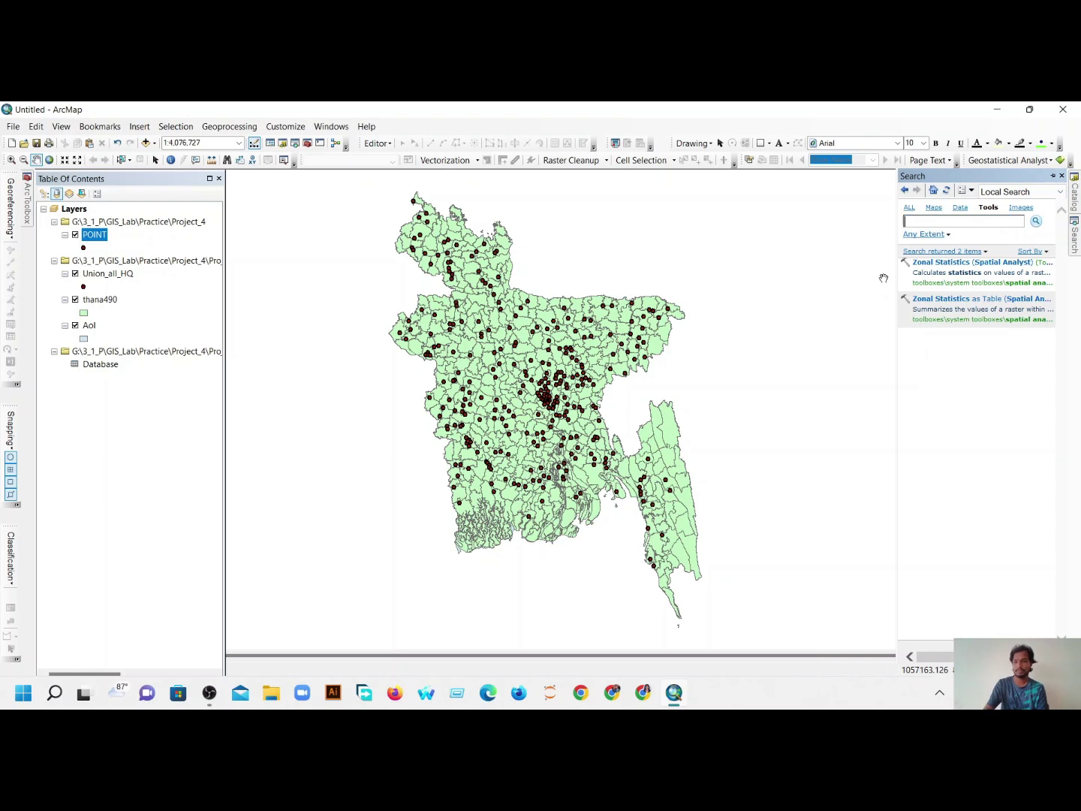
type("SU")
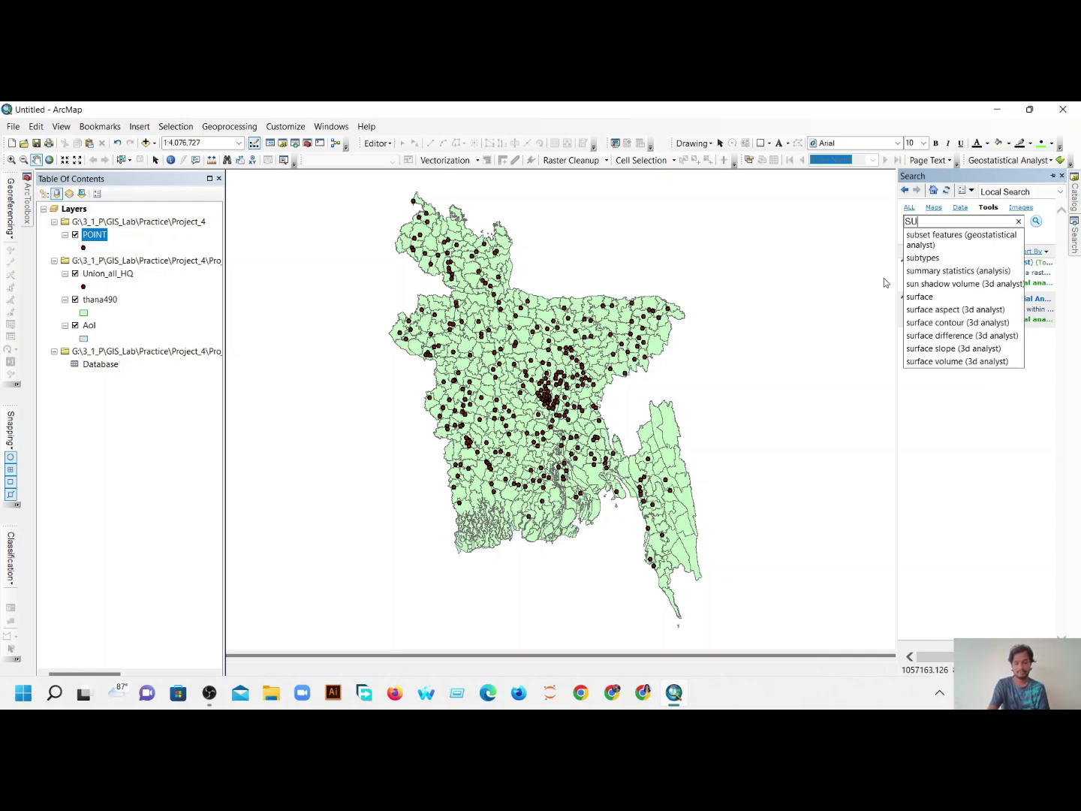
type("BSE")
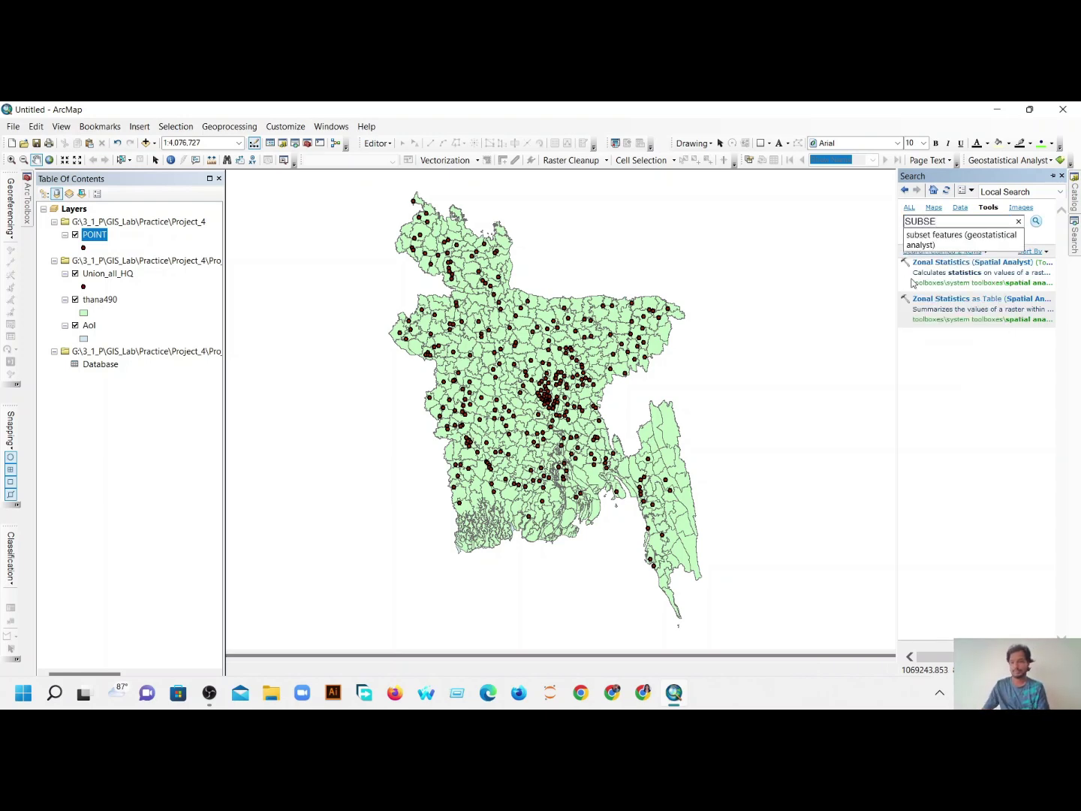
left_click(963, 240)
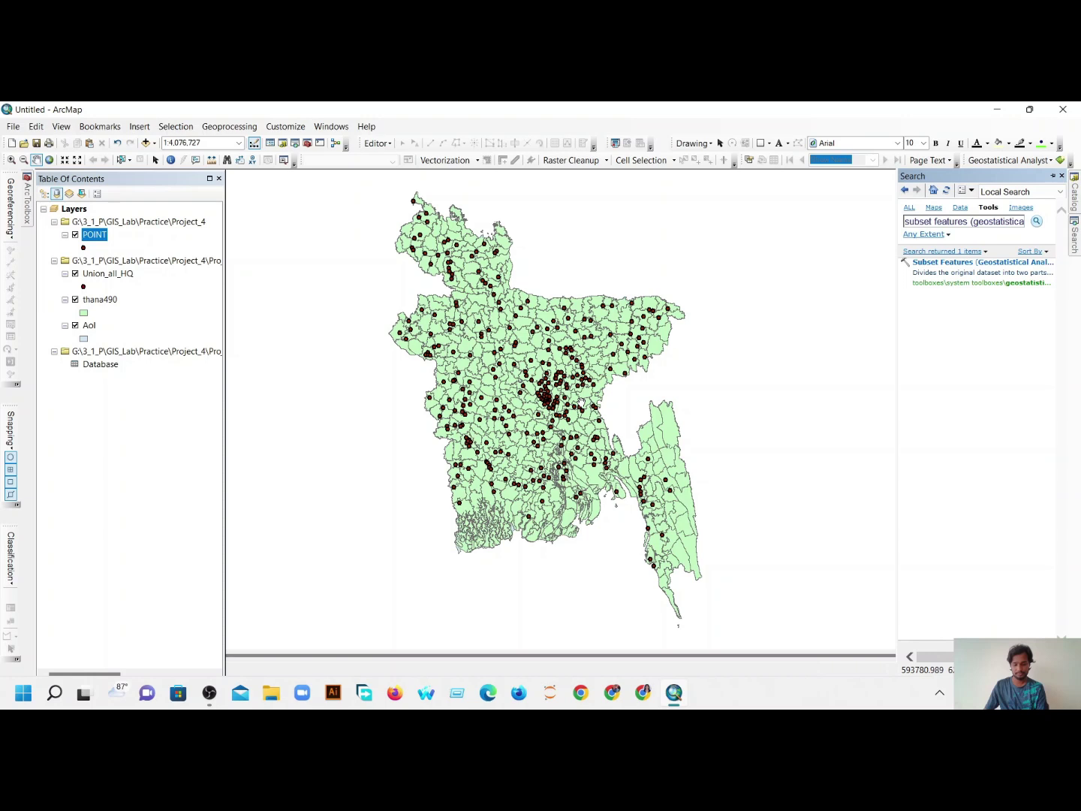
left_click(949, 266)
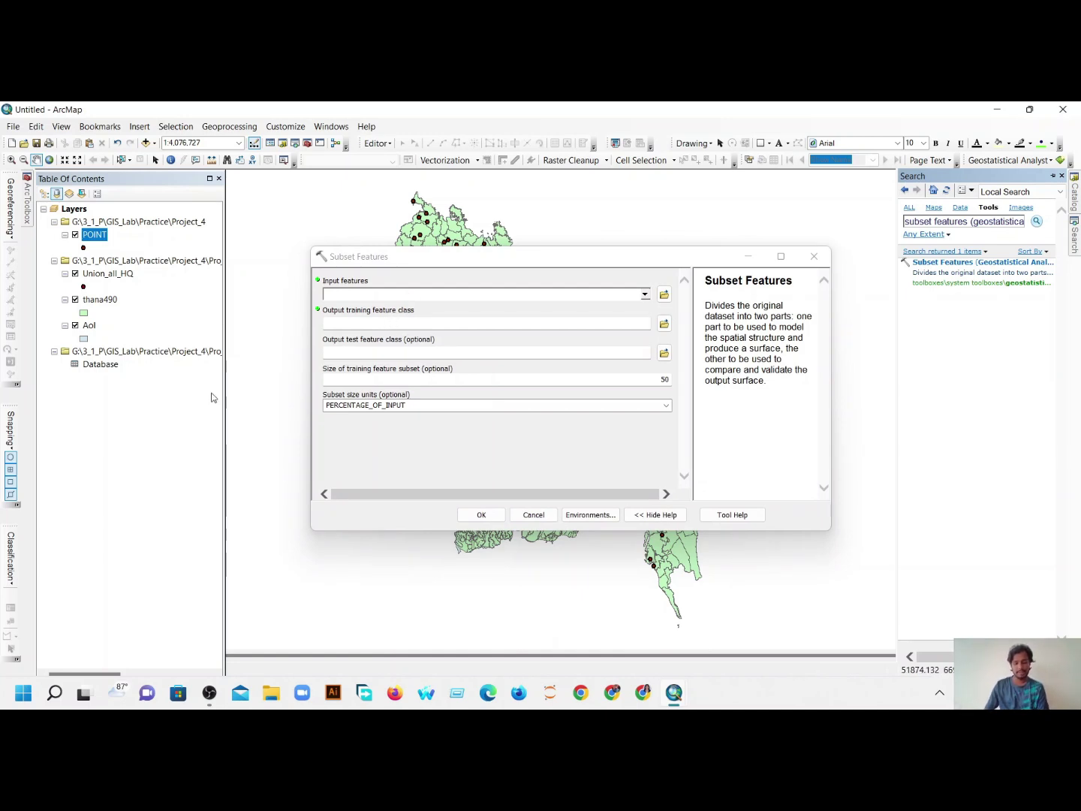
left_click(645, 295)
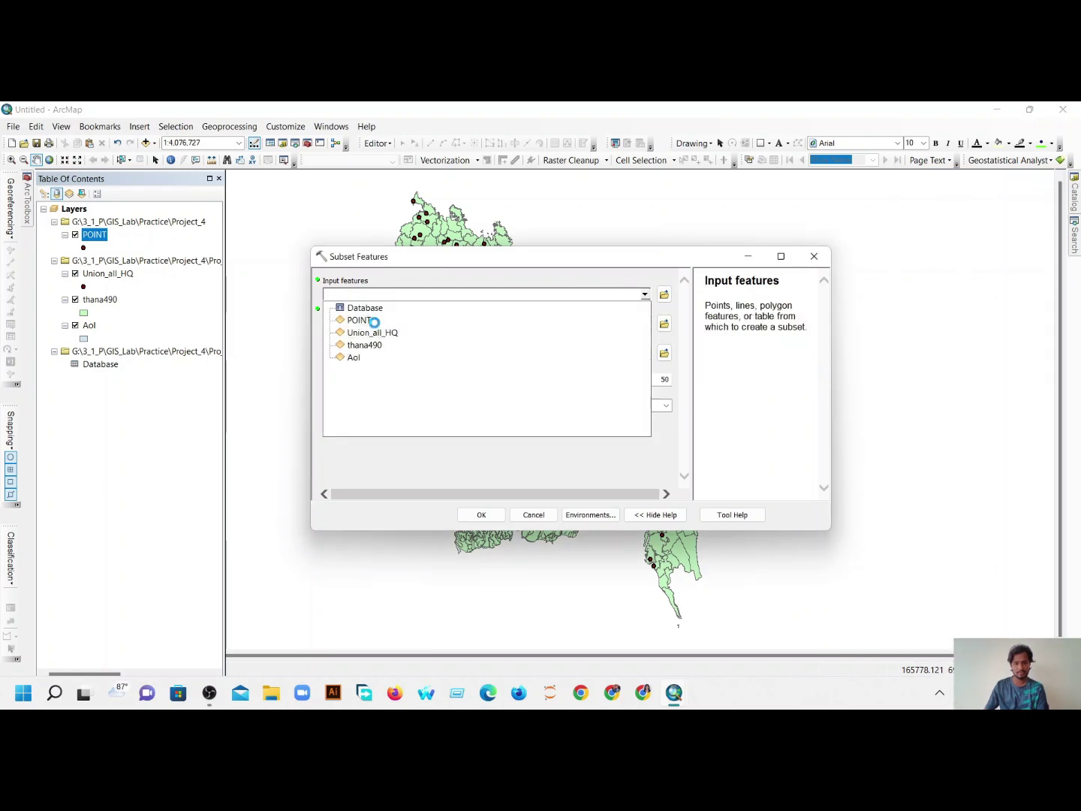
left_click(360, 321)
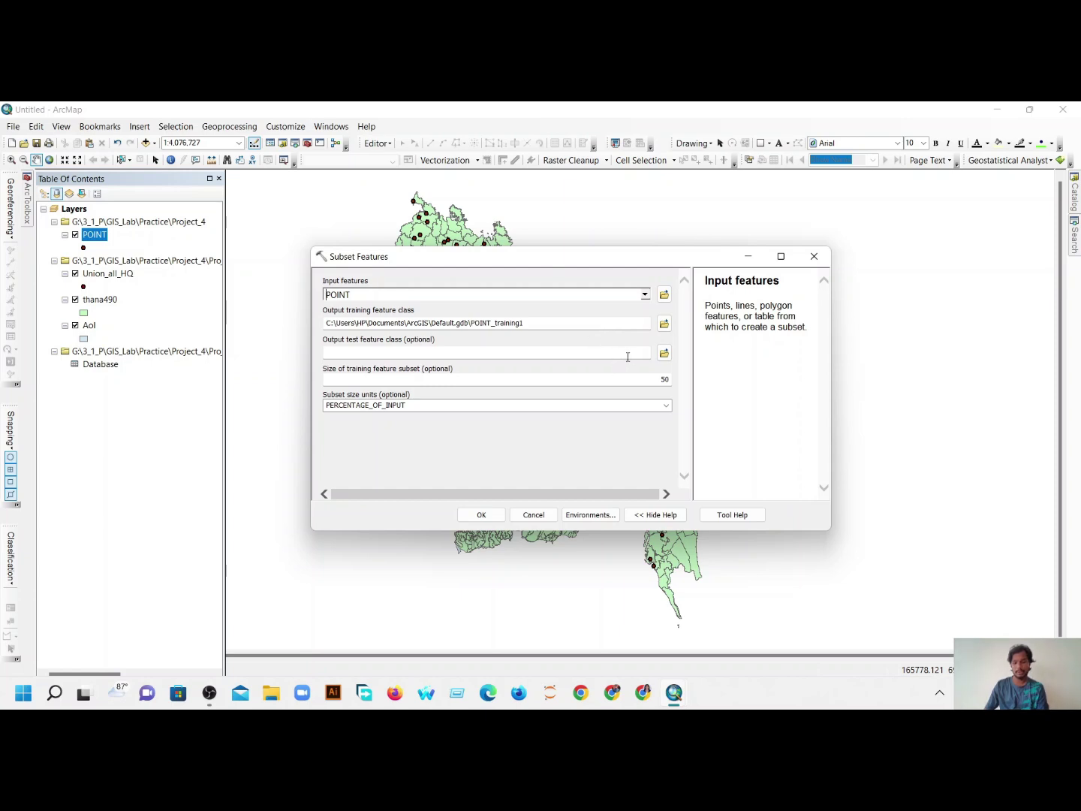
- Set the output training feature class to TRAIN in the Practice\Project_4 folder
left_click(664, 321)
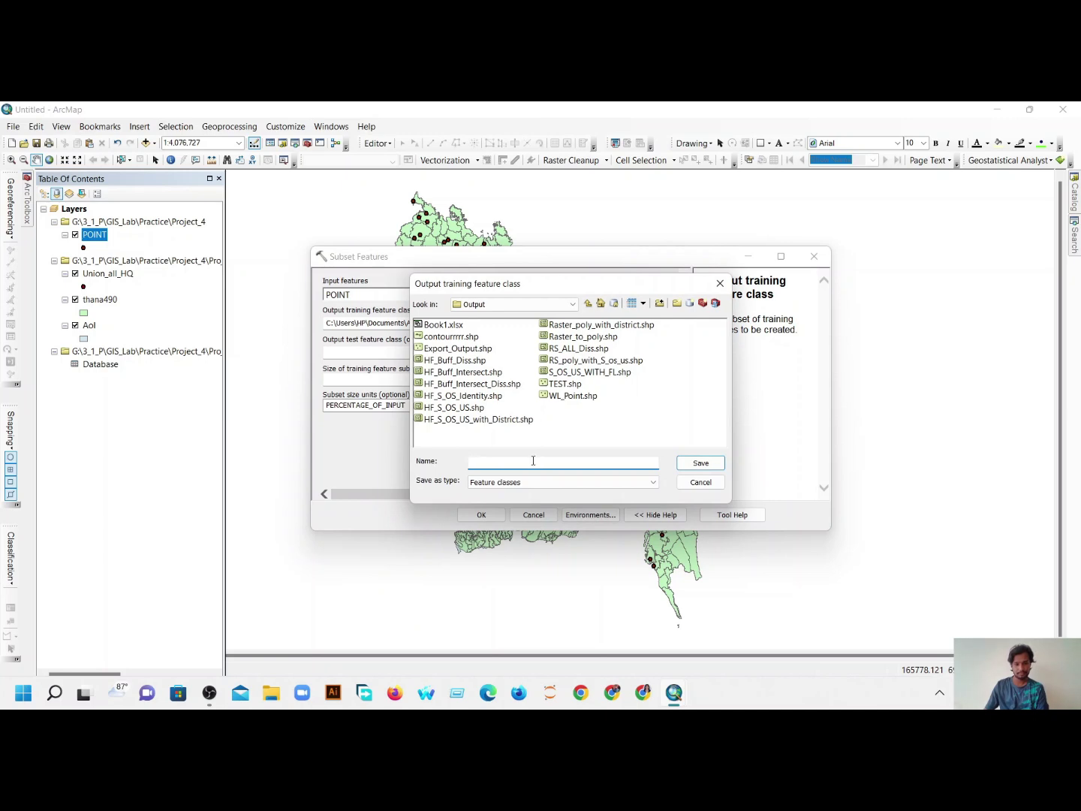
left_click(590, 303)
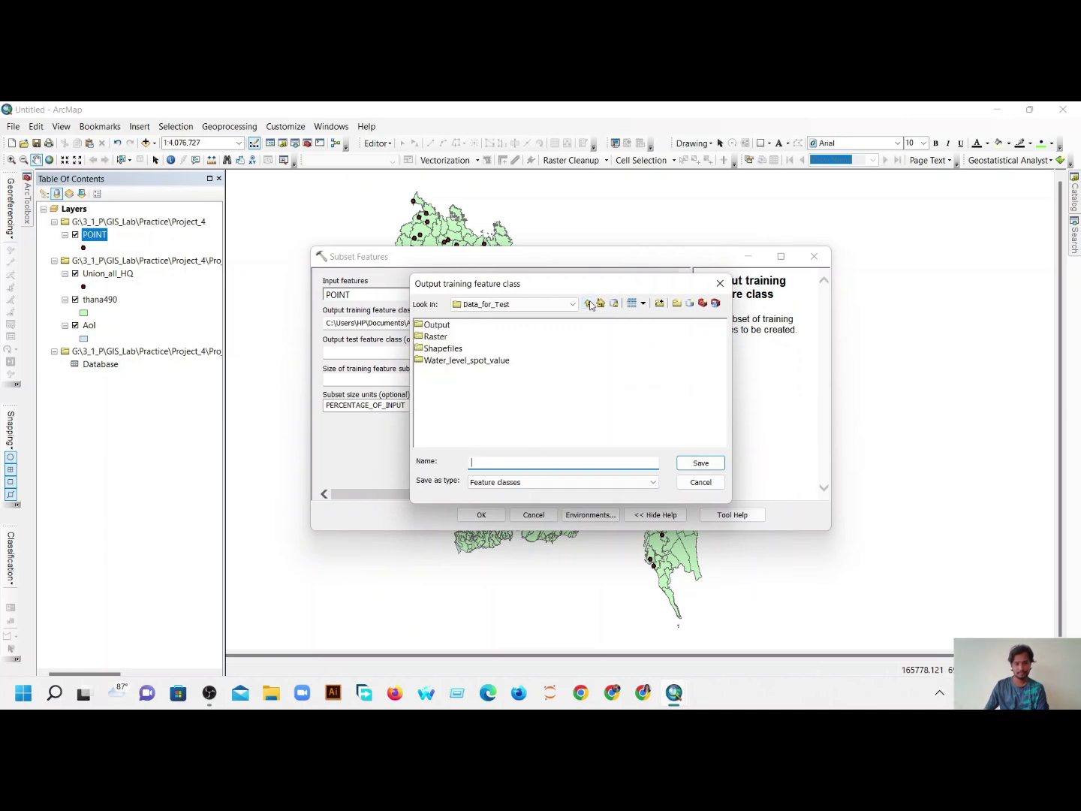
left_click(589, 303)
left_click(588, 304)
left_click(586, 304)
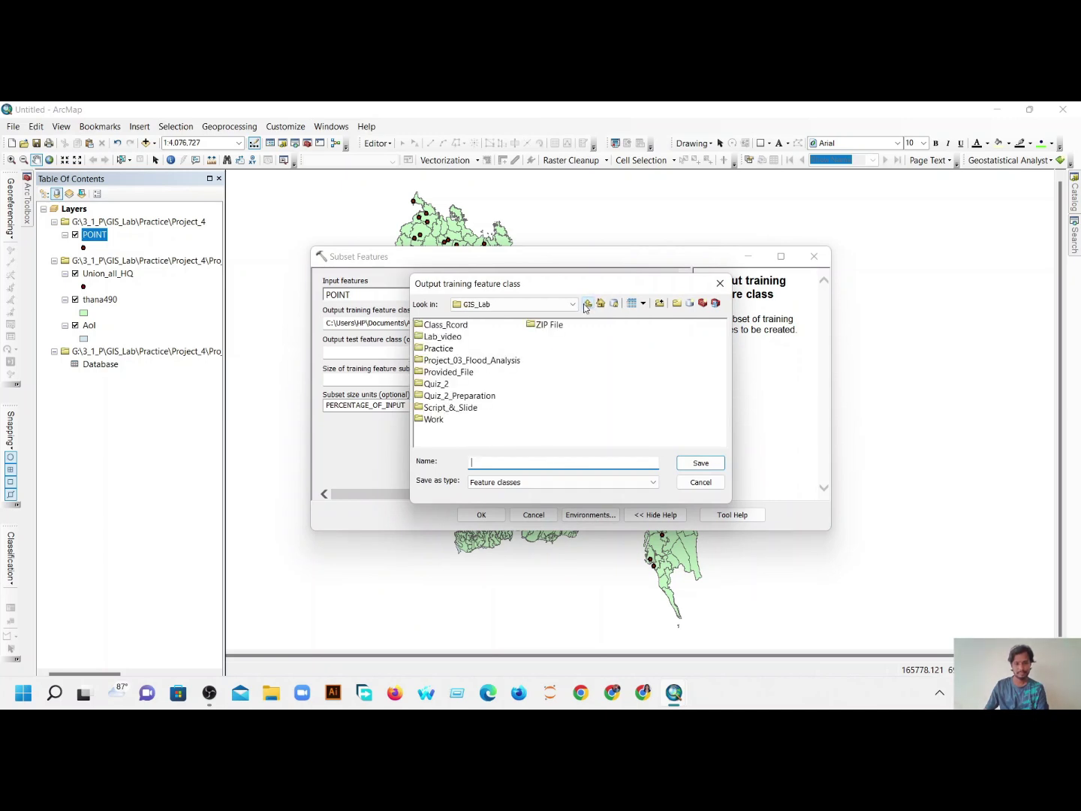
double_click(439, 348)
left_click(442, 362)
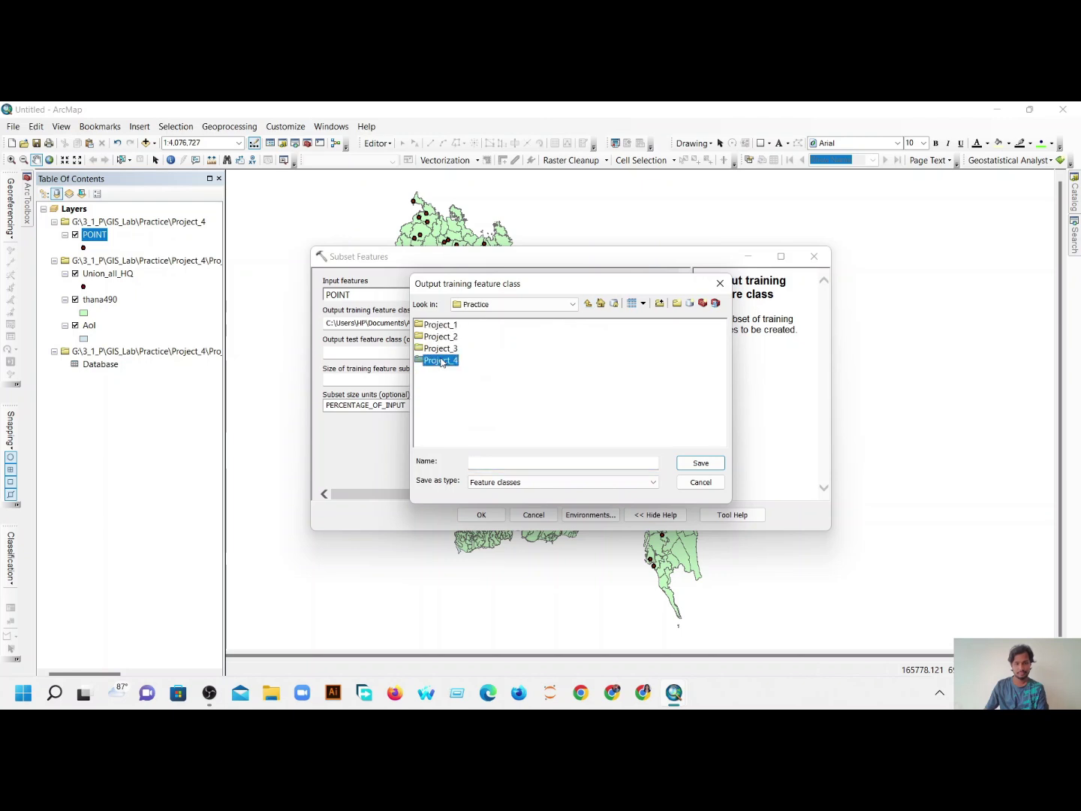
double_click(442, 362)
left_click(537, 462)
type("TRAIN")
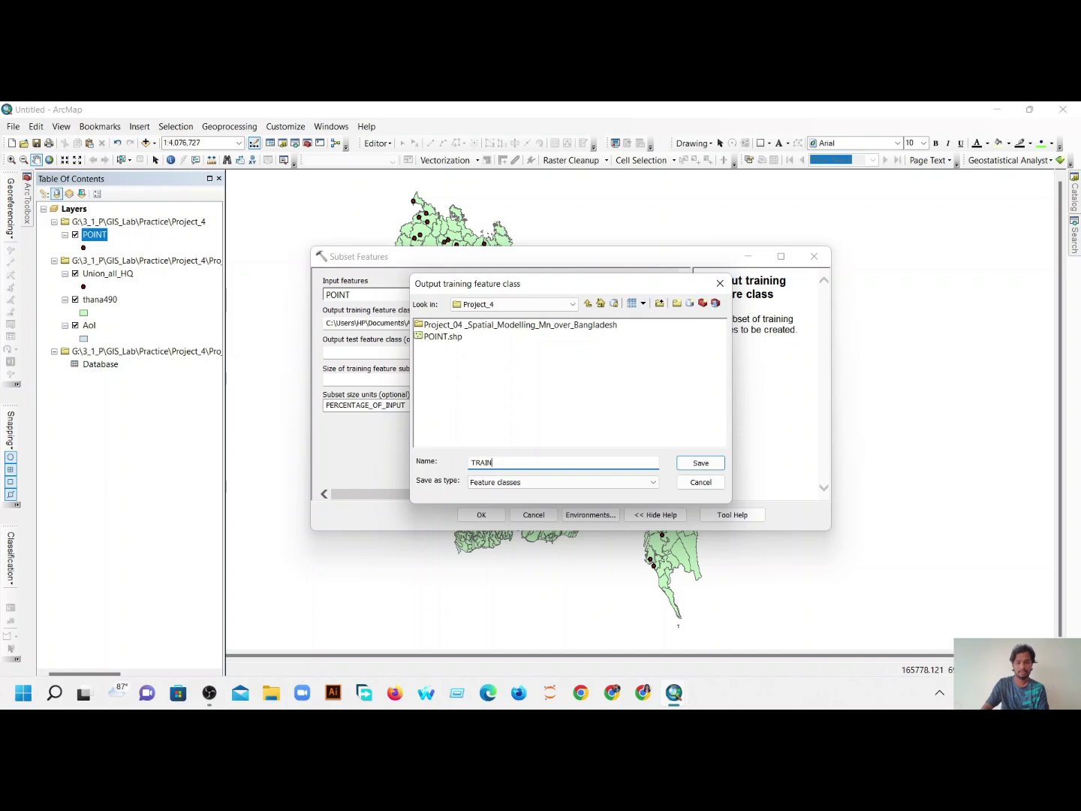
left_click(702, 461)
- Set the output test feature class to TEST in the Project_4 folder
left_click(664, 354)
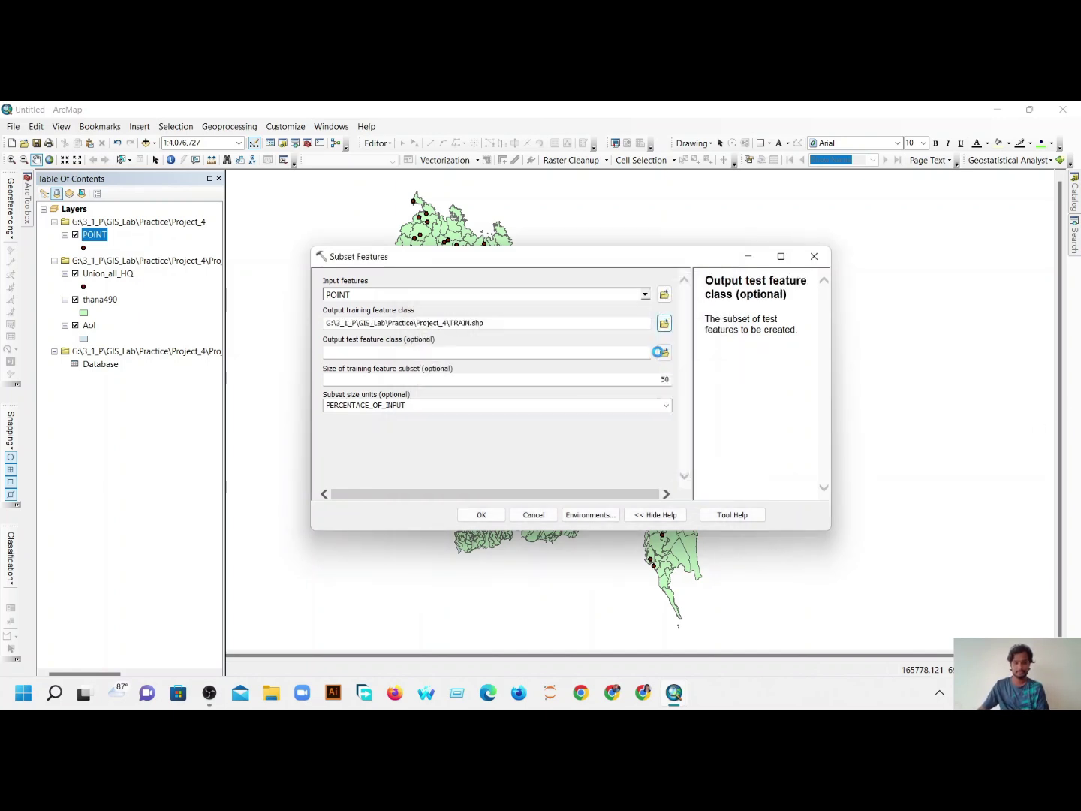
type("TEST")
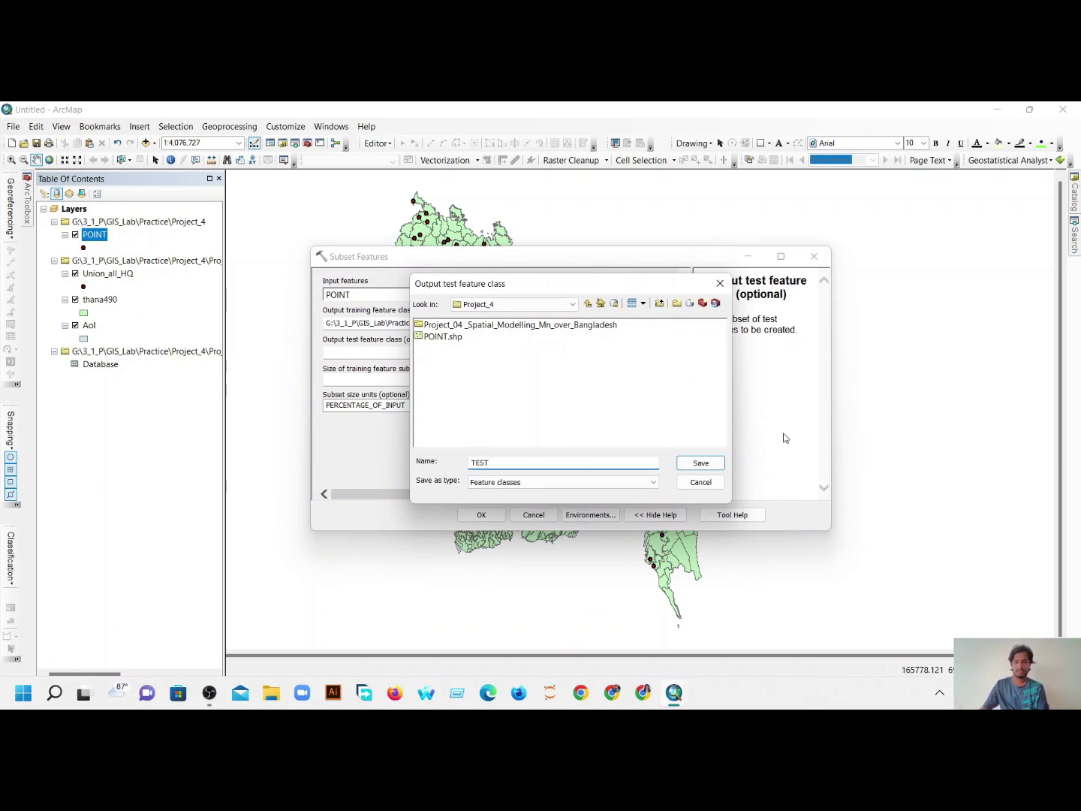
left_click(700, 463)
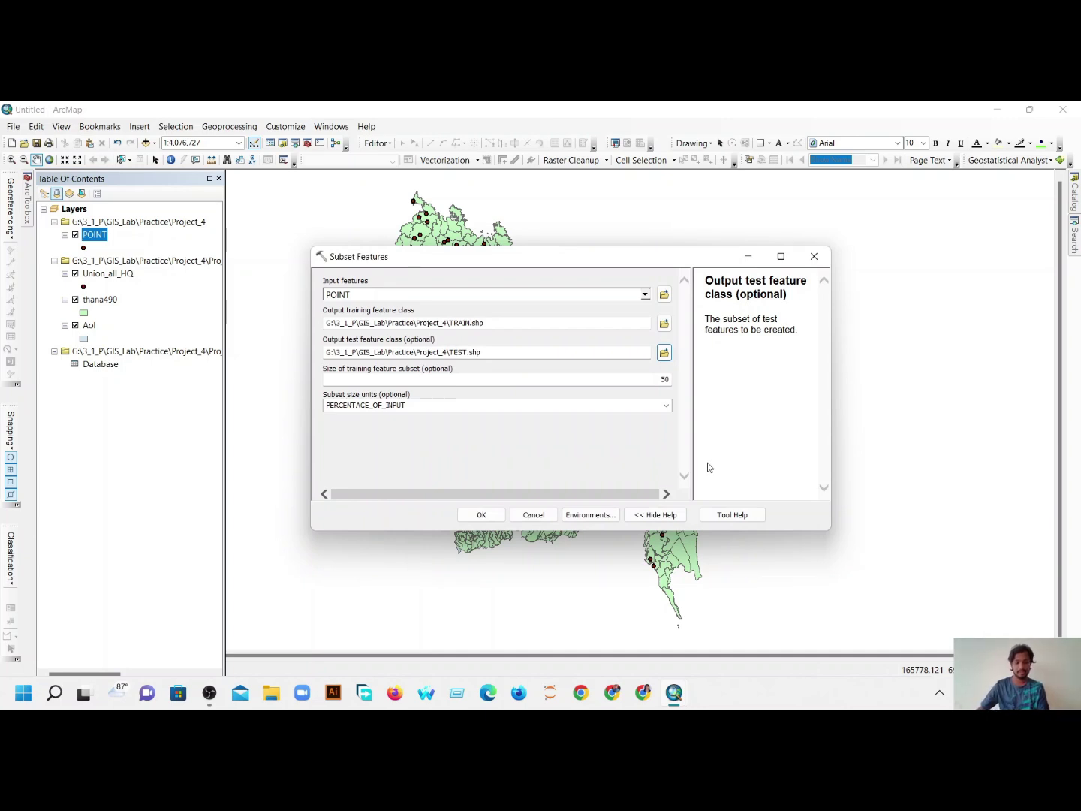
- Set the training feature subset size to 80 percent of the input and run Subset Features
left_click(659, 378)
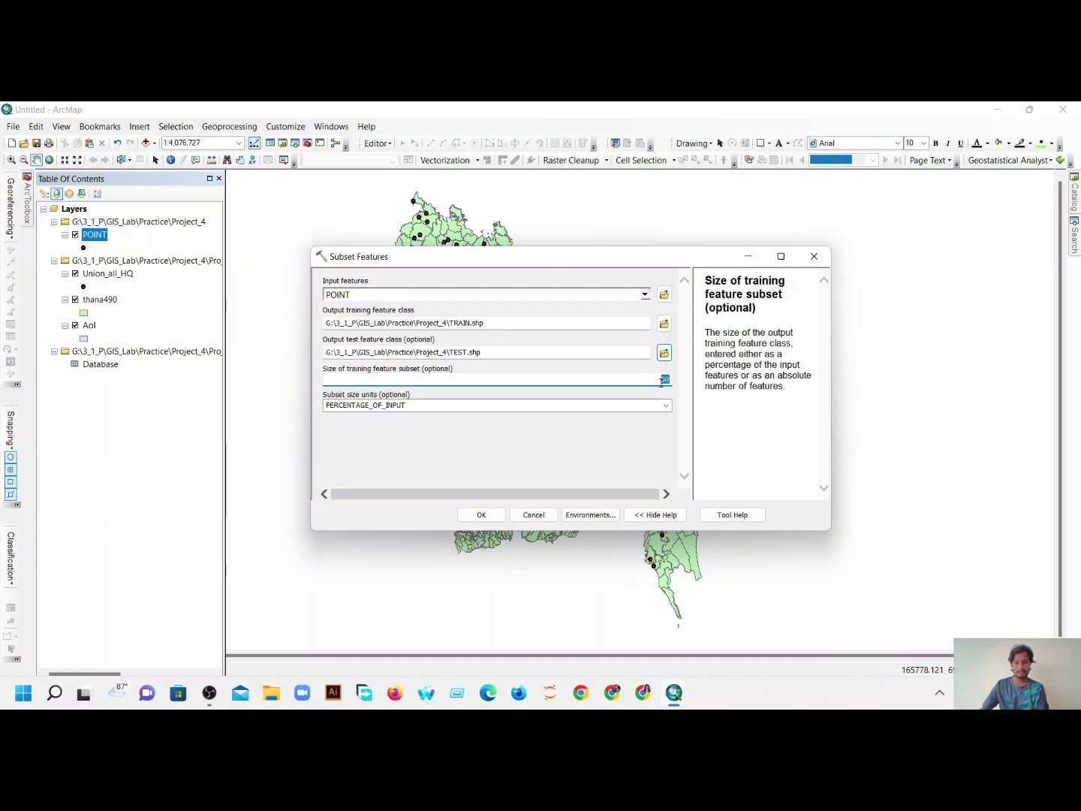
type("80")
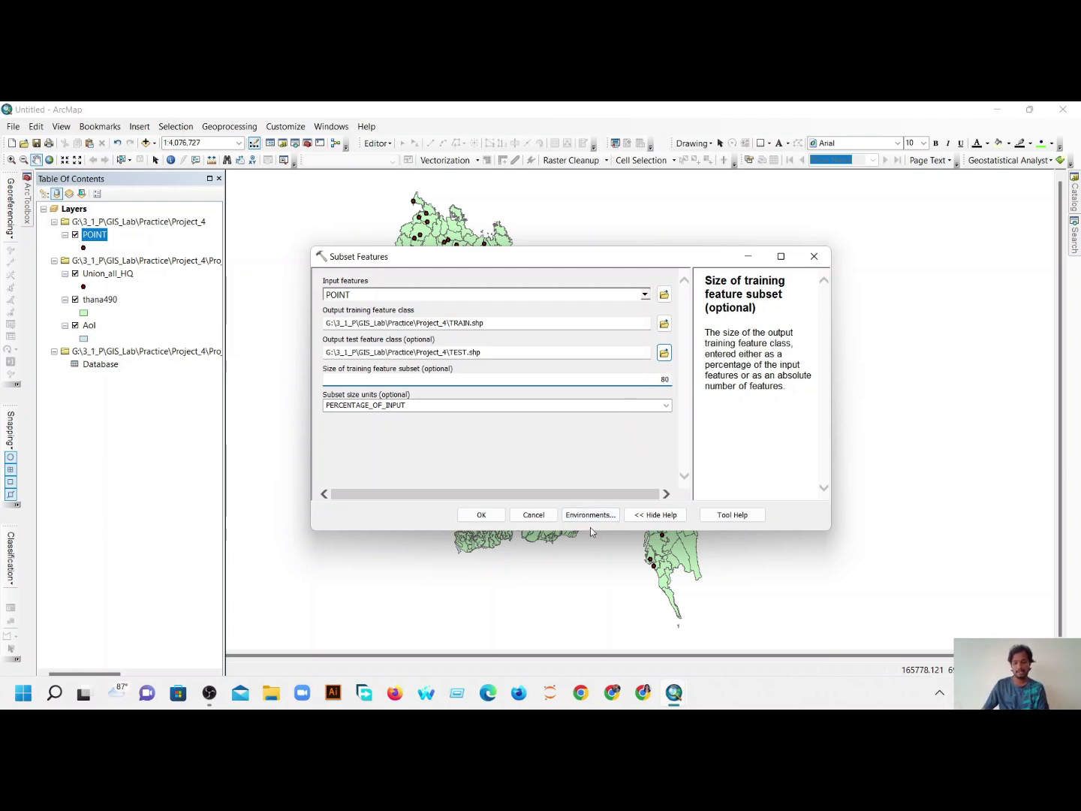
left_click(478, 518)
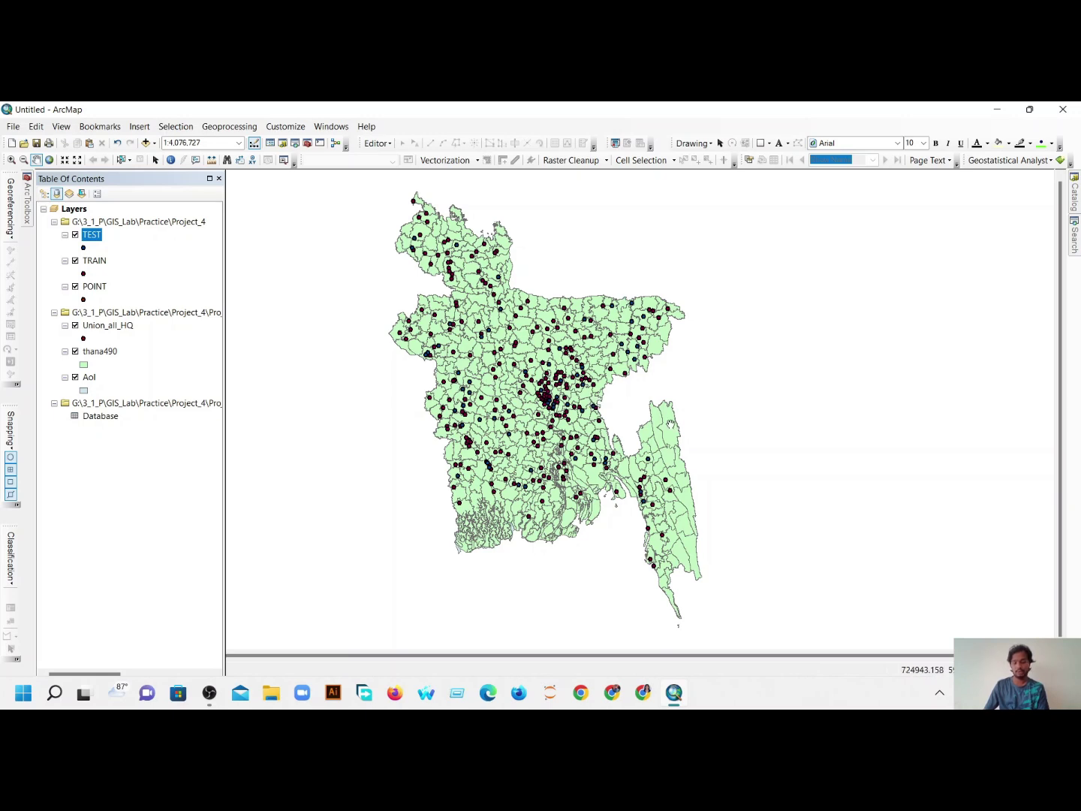
- Open the IDW tool from the Raster Interpolation toolset of the 3D Analyst Tools toolbox
left_click(1075, 213)
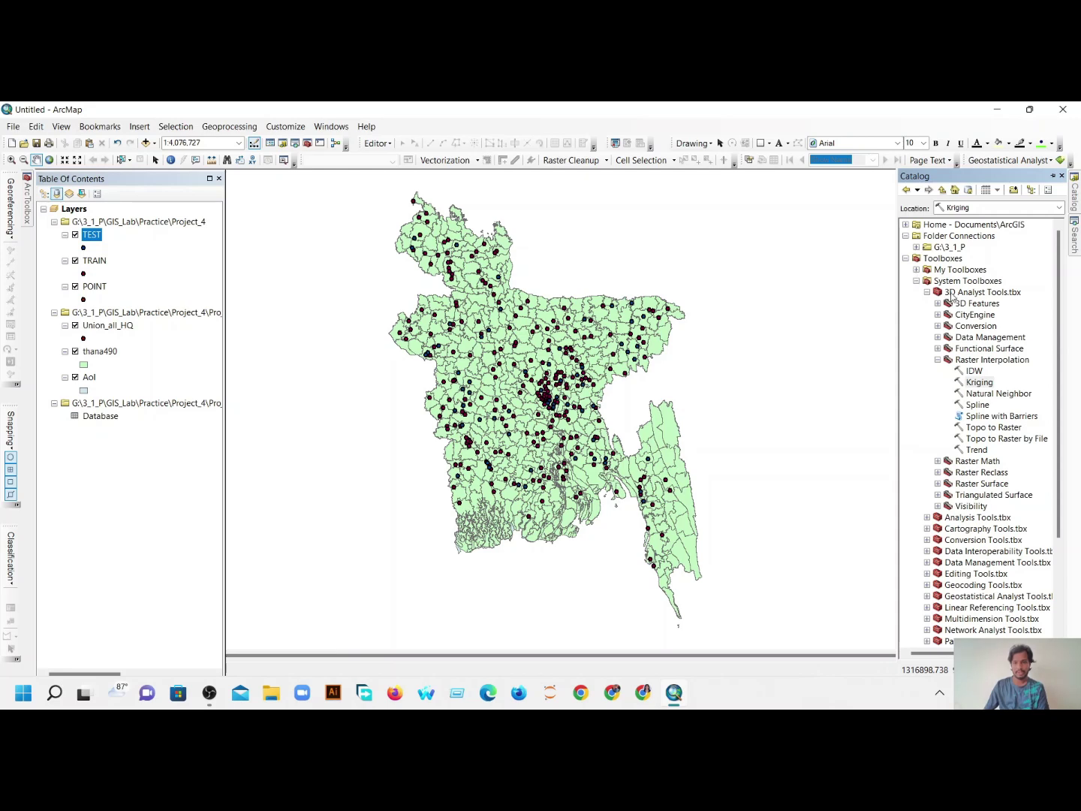
left_click(924, 293)
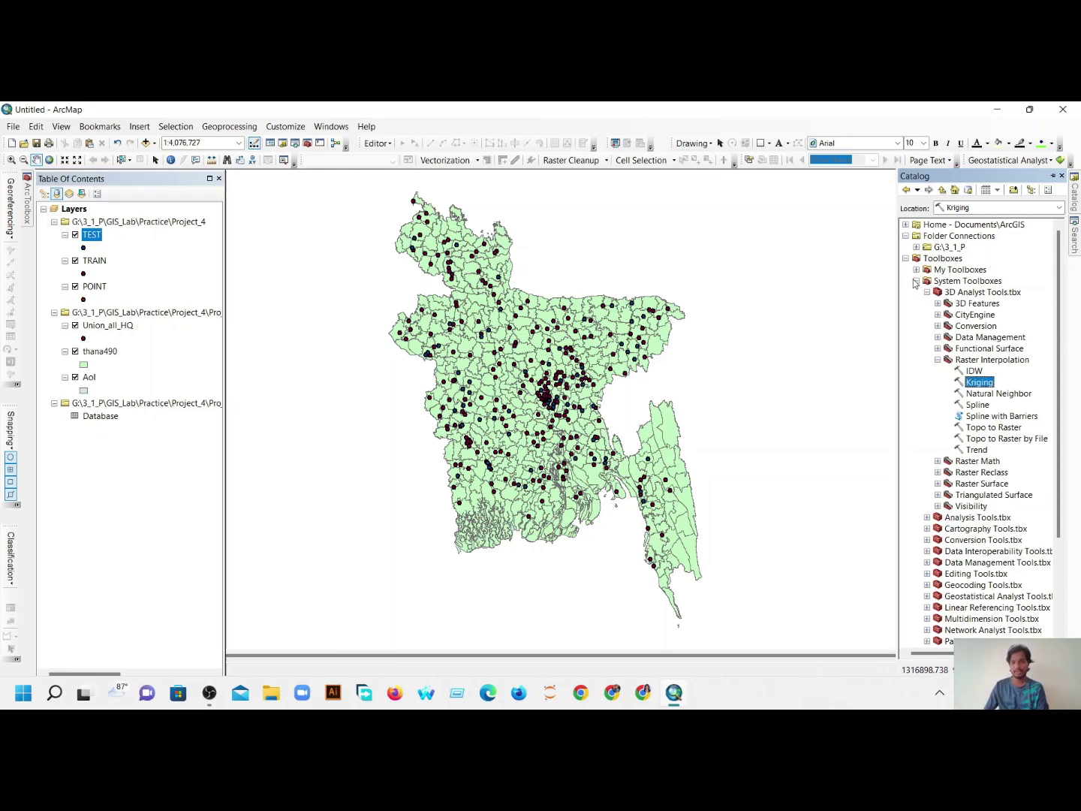
double_click(969, 360)
key("Up")
key("Down")
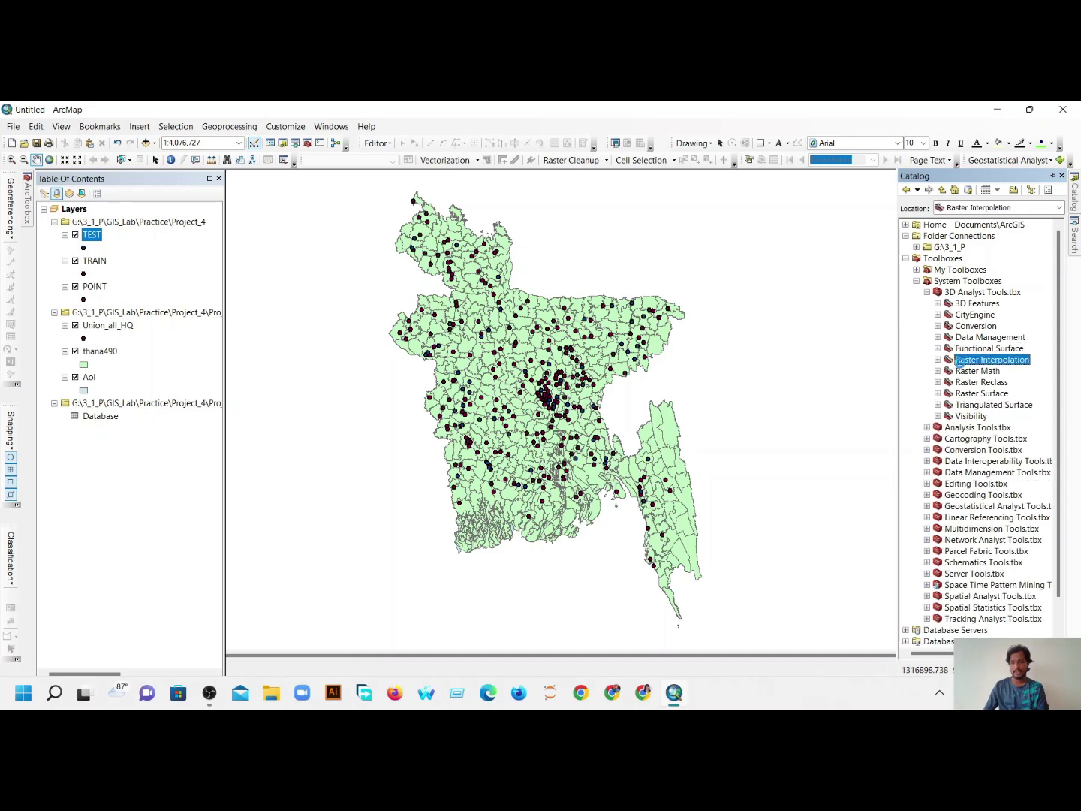
double_click(961, 361)
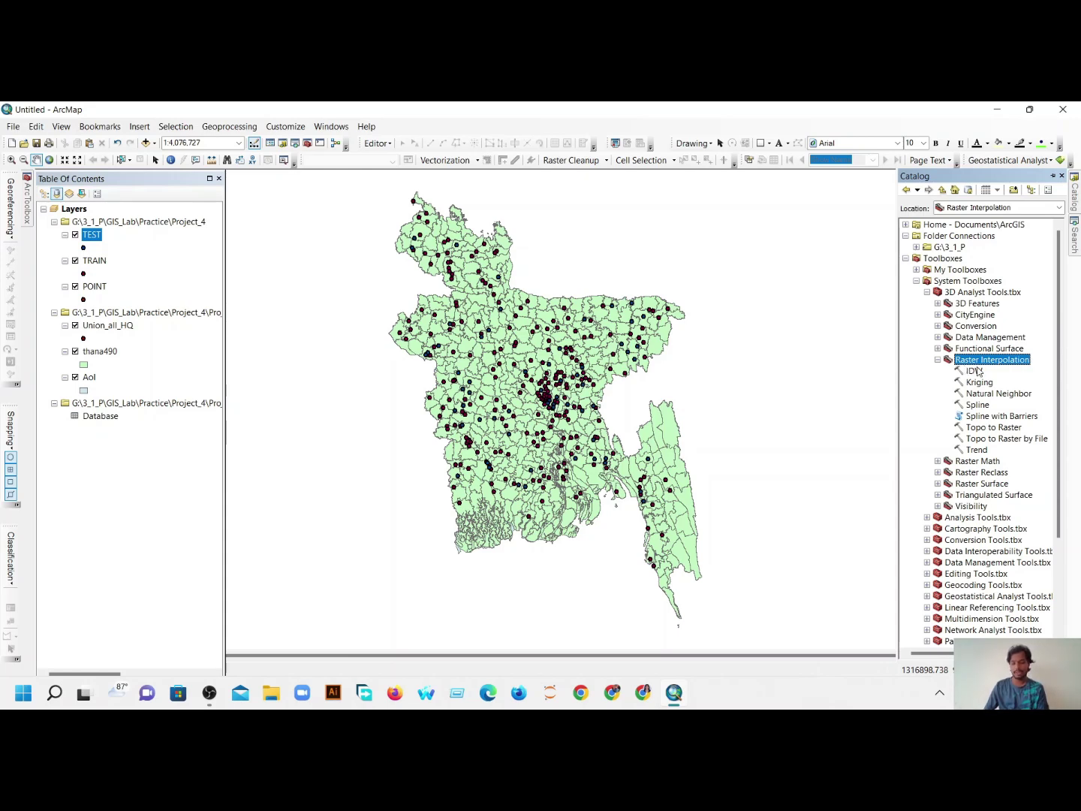
left_click(974, 373)
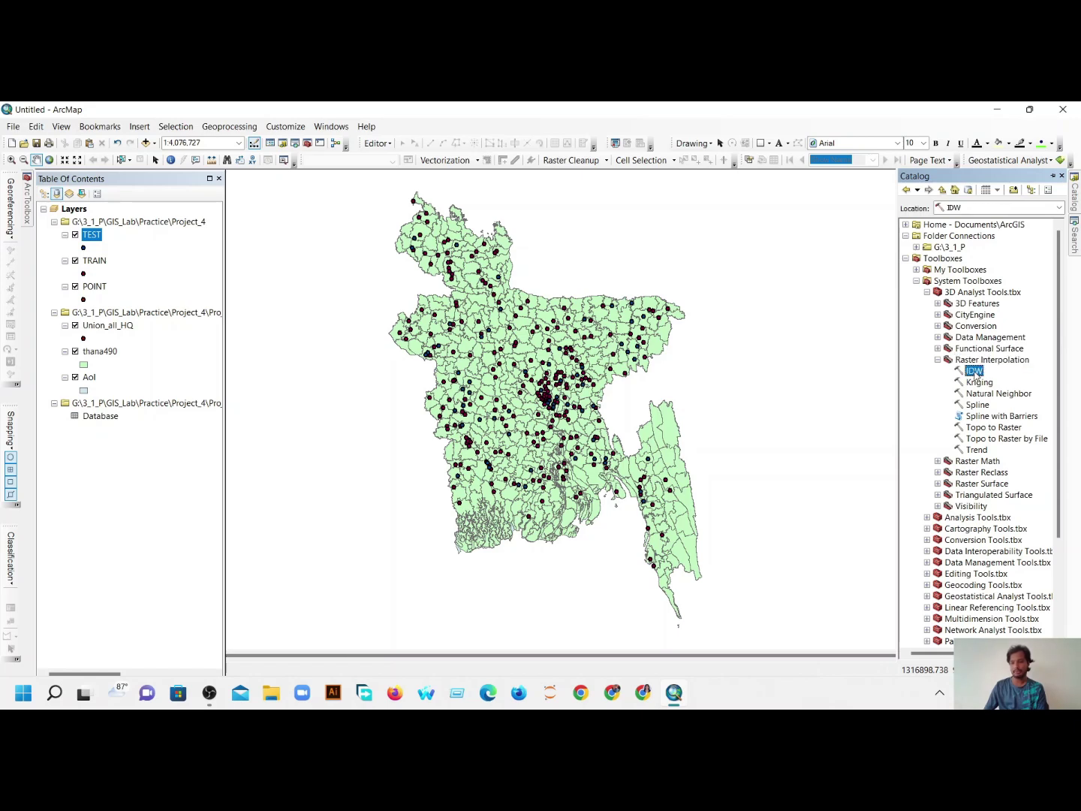
double_click(975, 373)
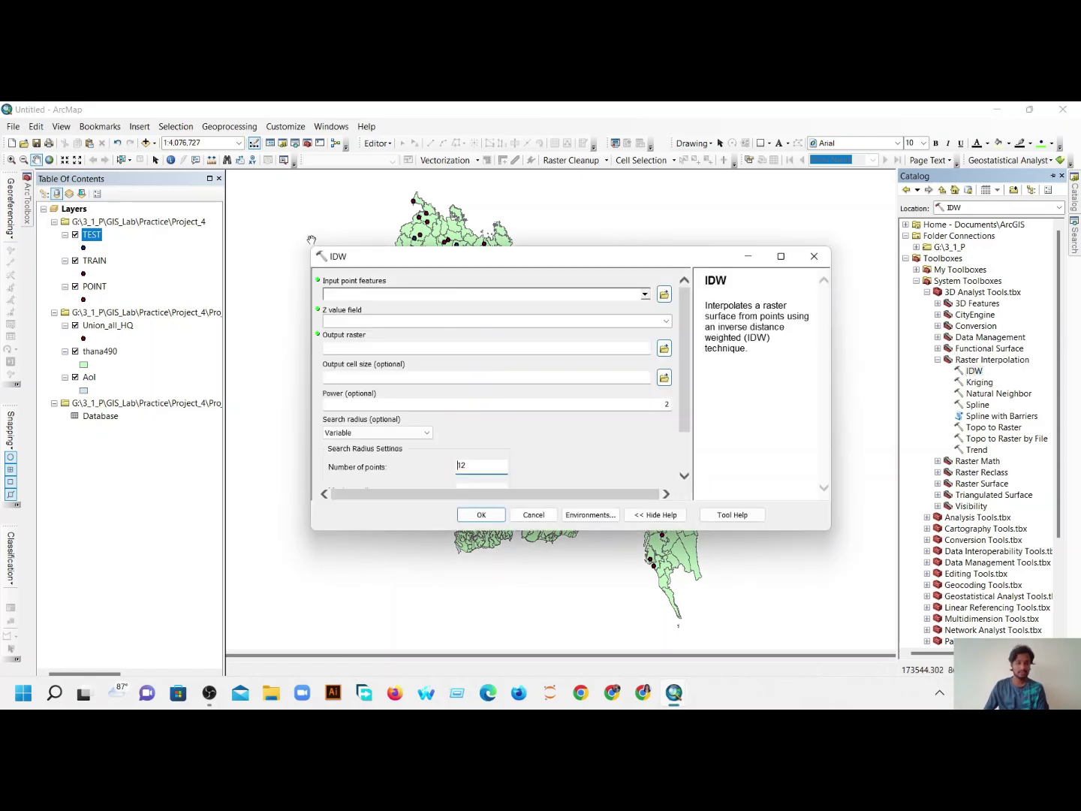
- Set TRAIN as the IDW input point features and Mn_mg_l as the Z value field
left_click(646, 293)
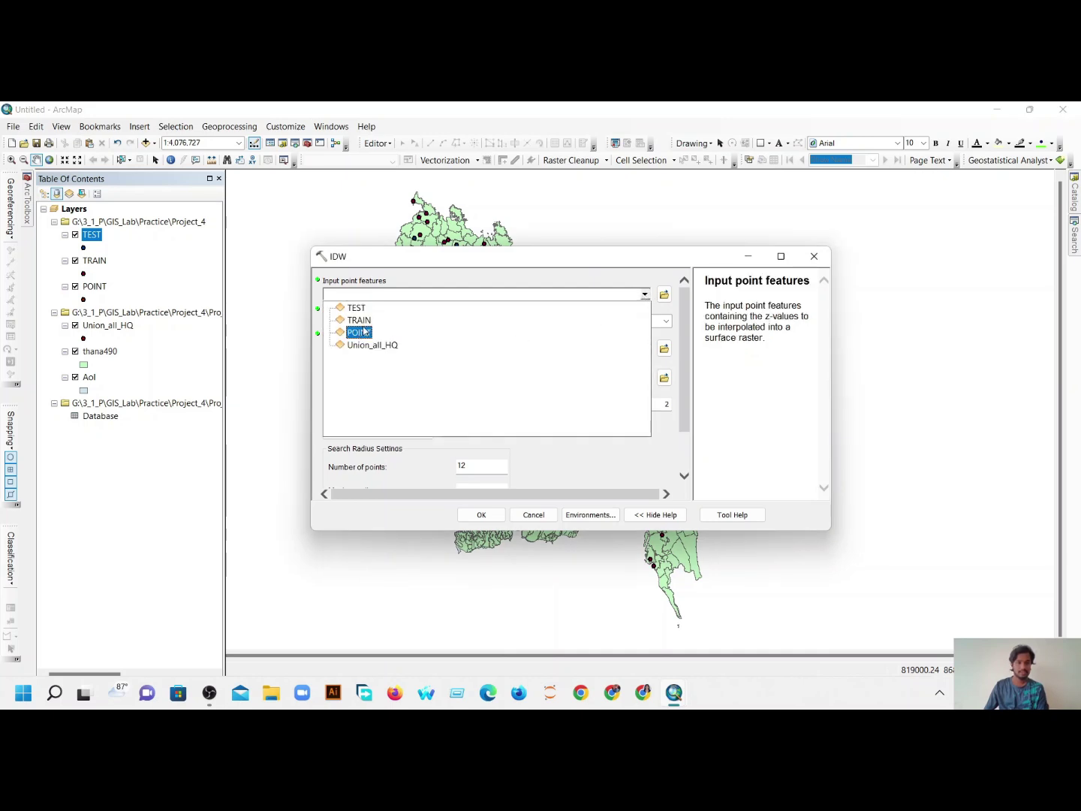
left_click(361, 320)
left_click(665, 321)
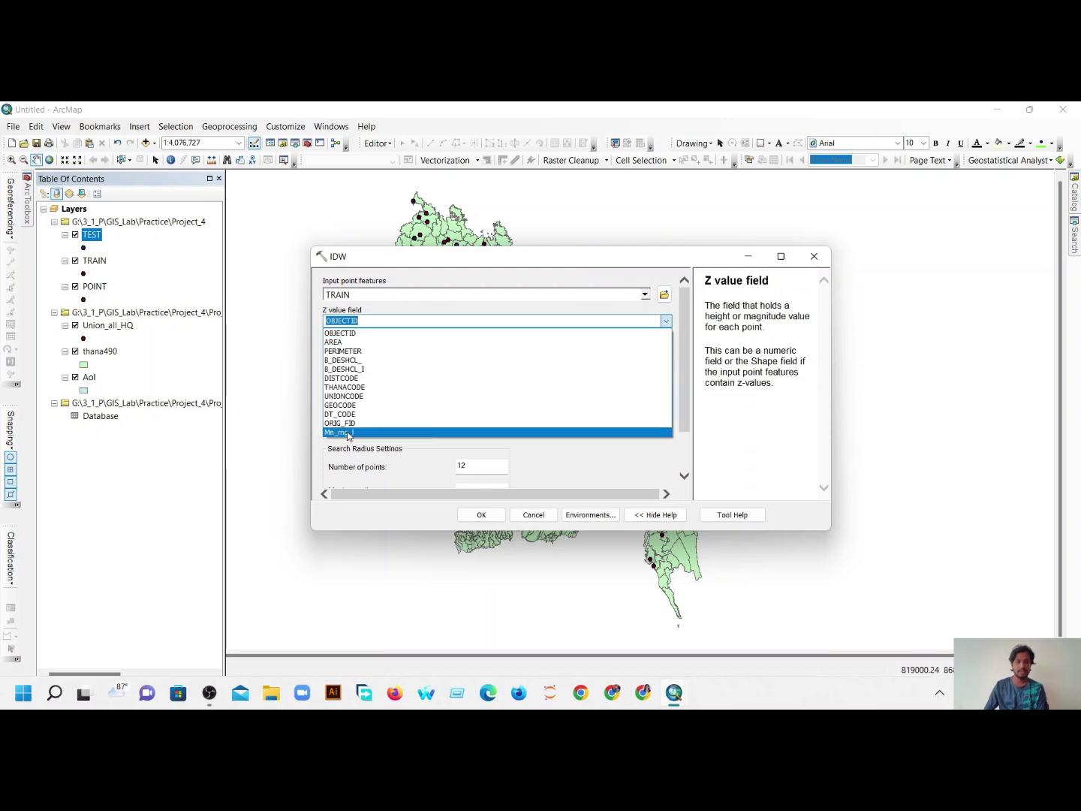
left_click(348, 434)
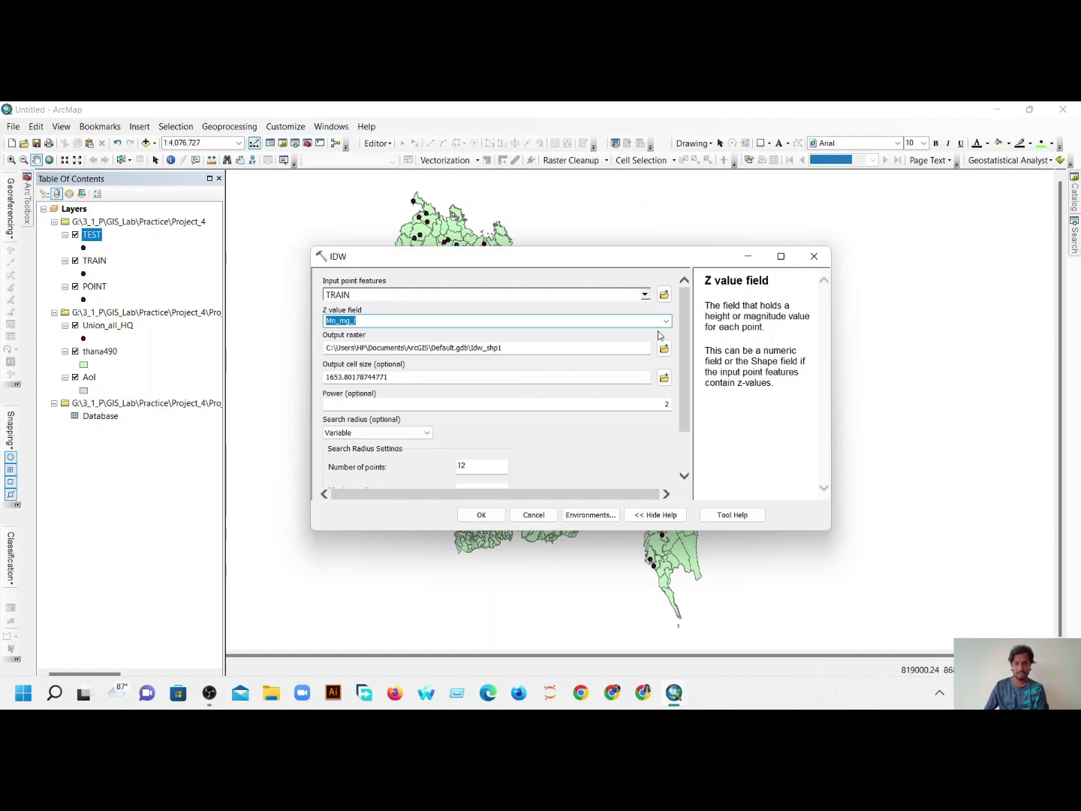
- Save the IDW output raster as Point_idw in the Project_4 folder
left_click(658, 352)
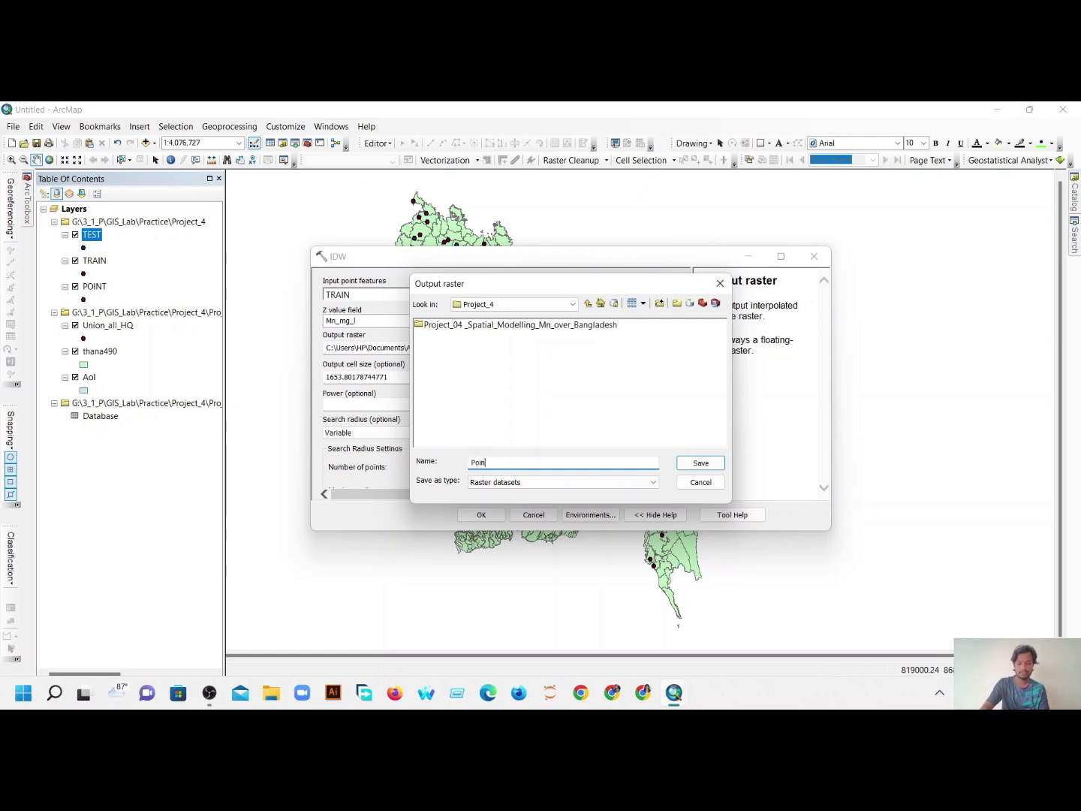
type("idw")
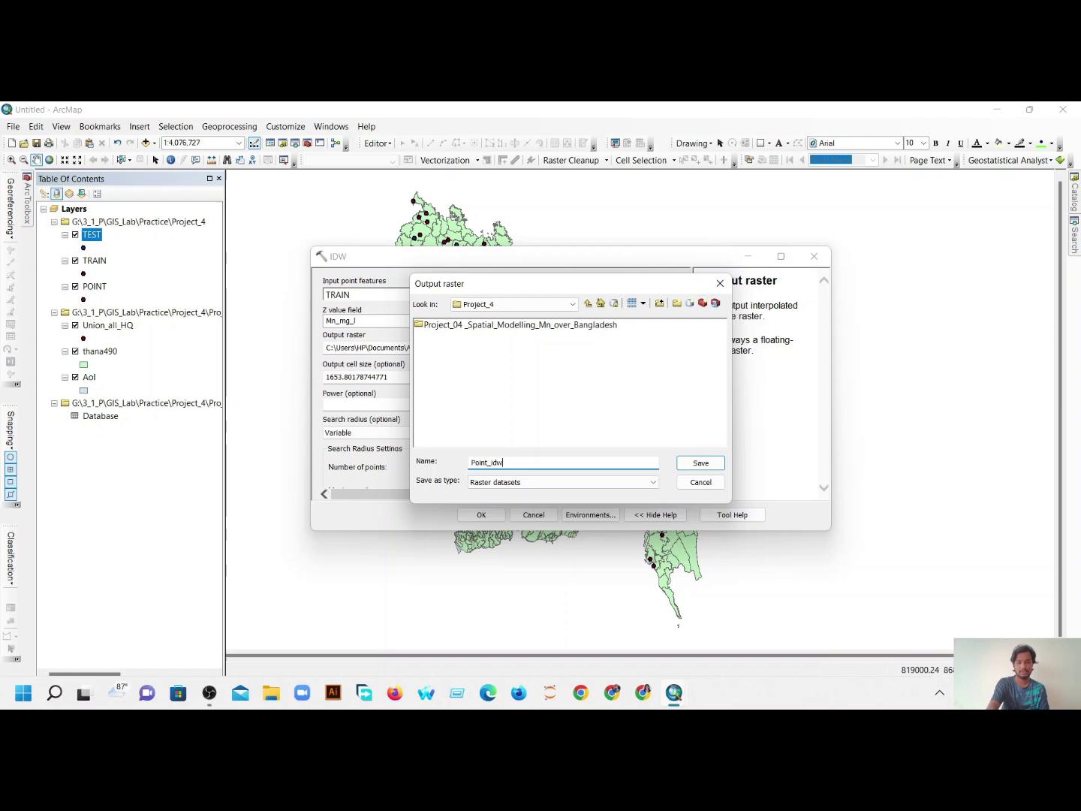
left_click(686, 464)
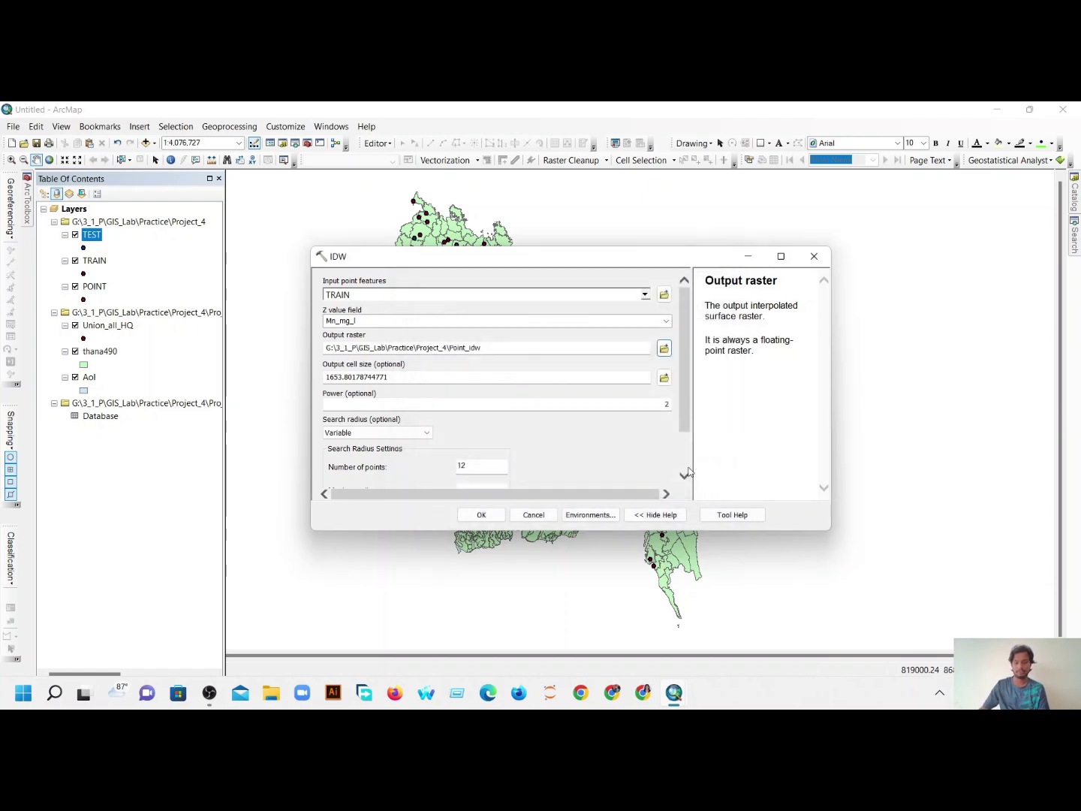
- Set the IDW output cell size to 50 and run the interpolation
left_click(517, 376)
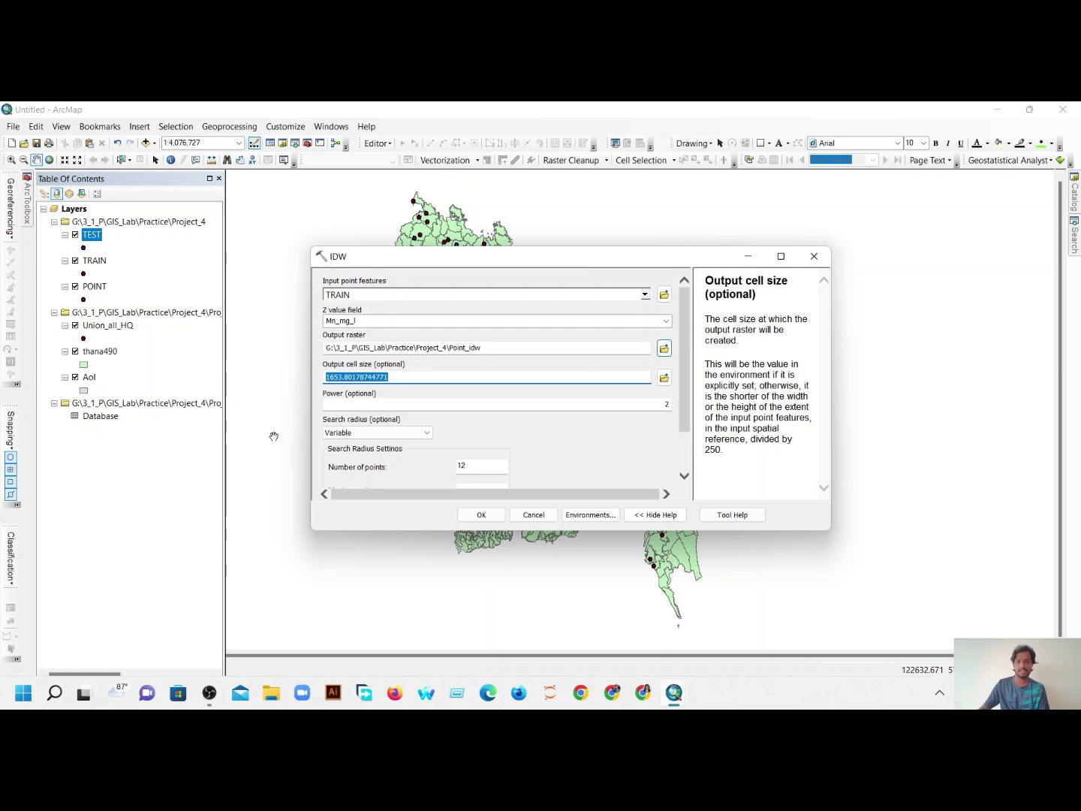
key("BackSpace")
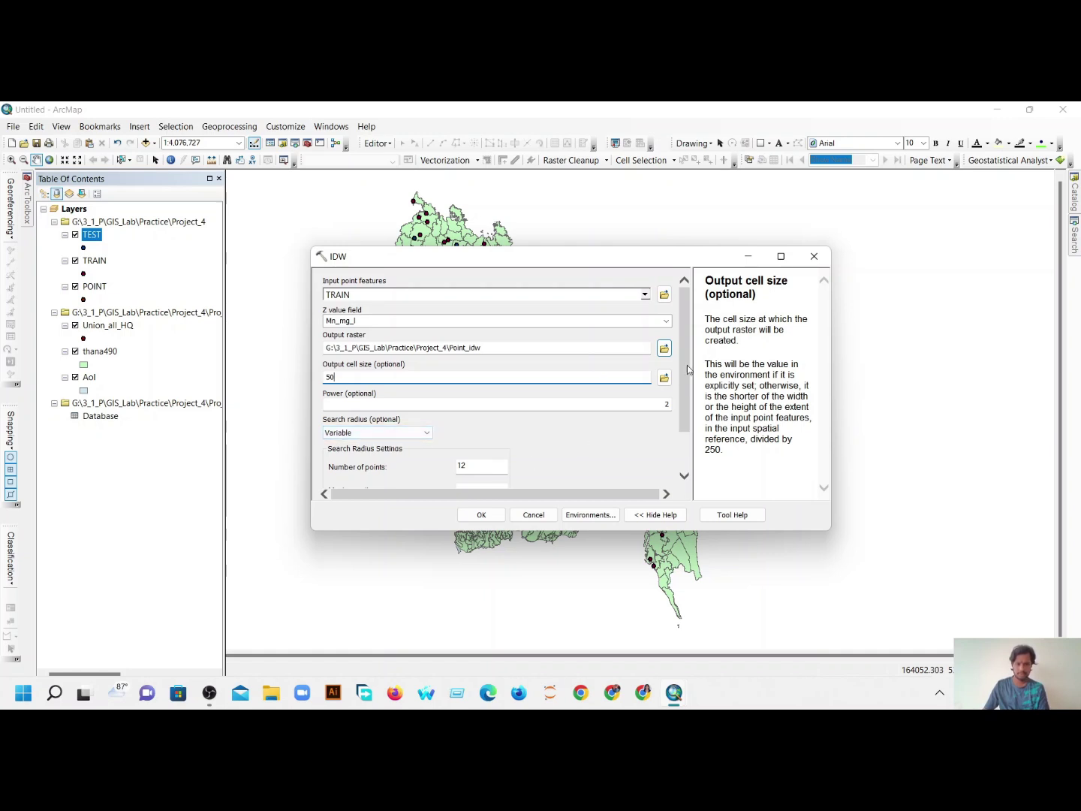
scroll(686, 371, "down", 2)
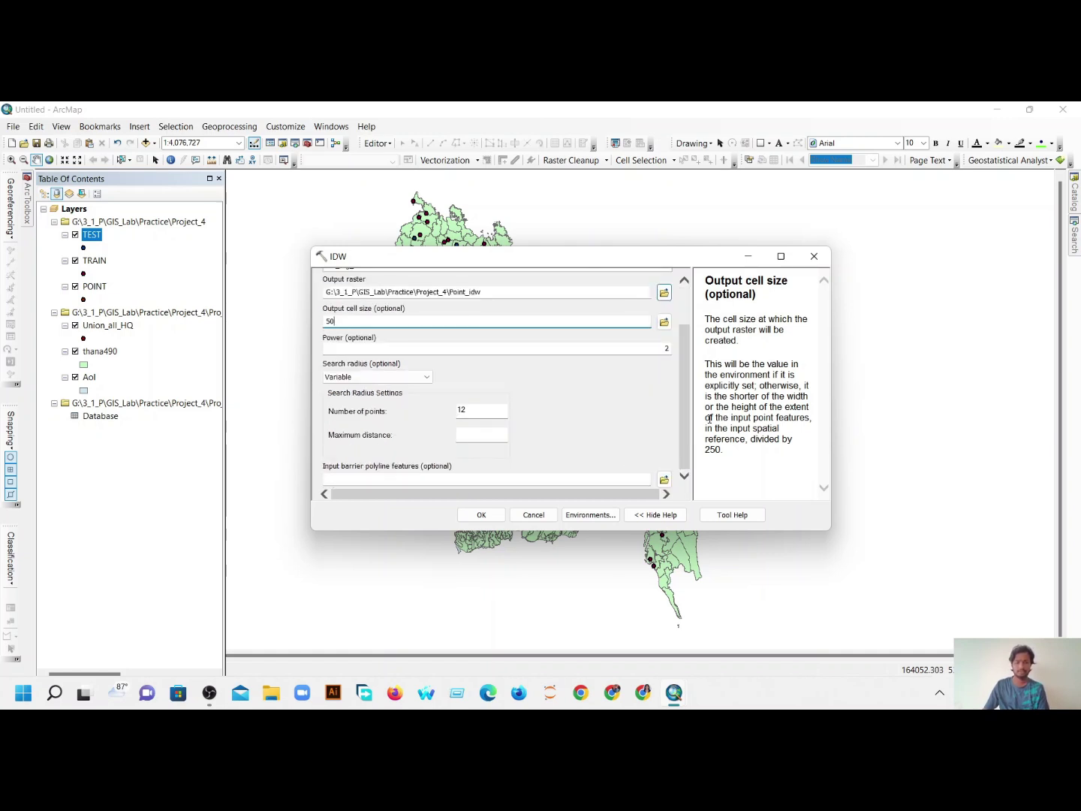
left_click(482, 515)
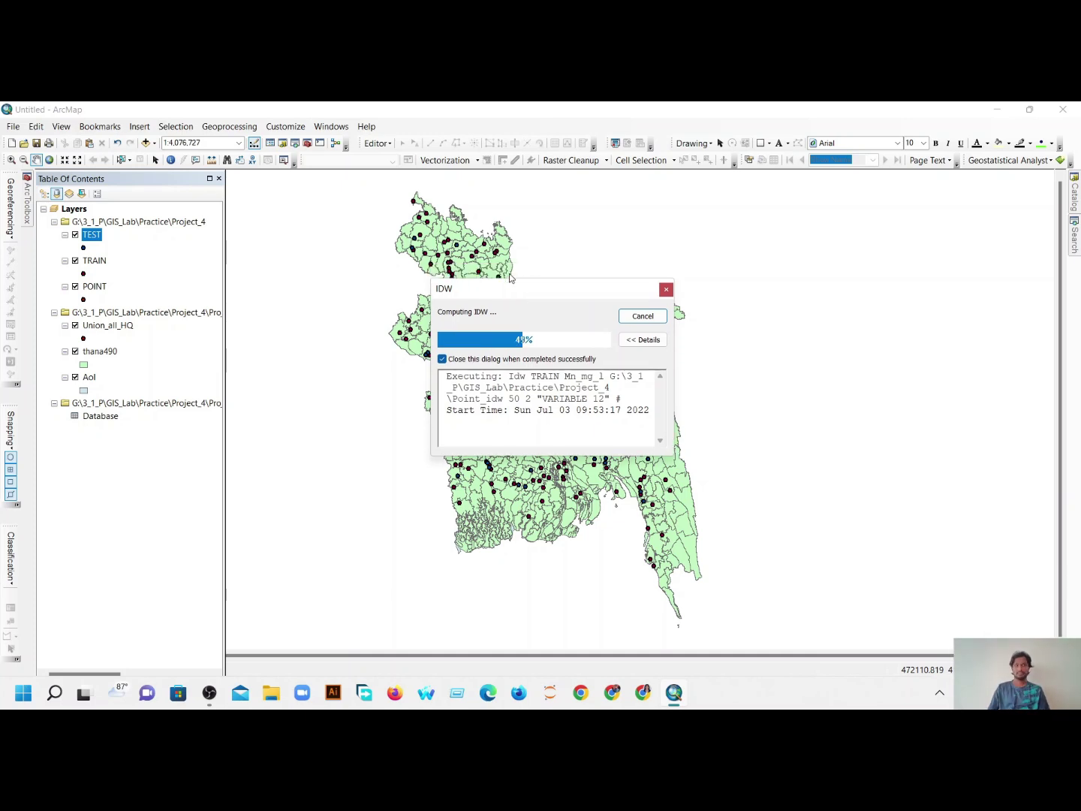
- List the layers by drawing order and hide Union_all_HQ, POINT, AoI and thana490 to expose the Point_idw raster
left_click_drag(493, 294, 489, 250)
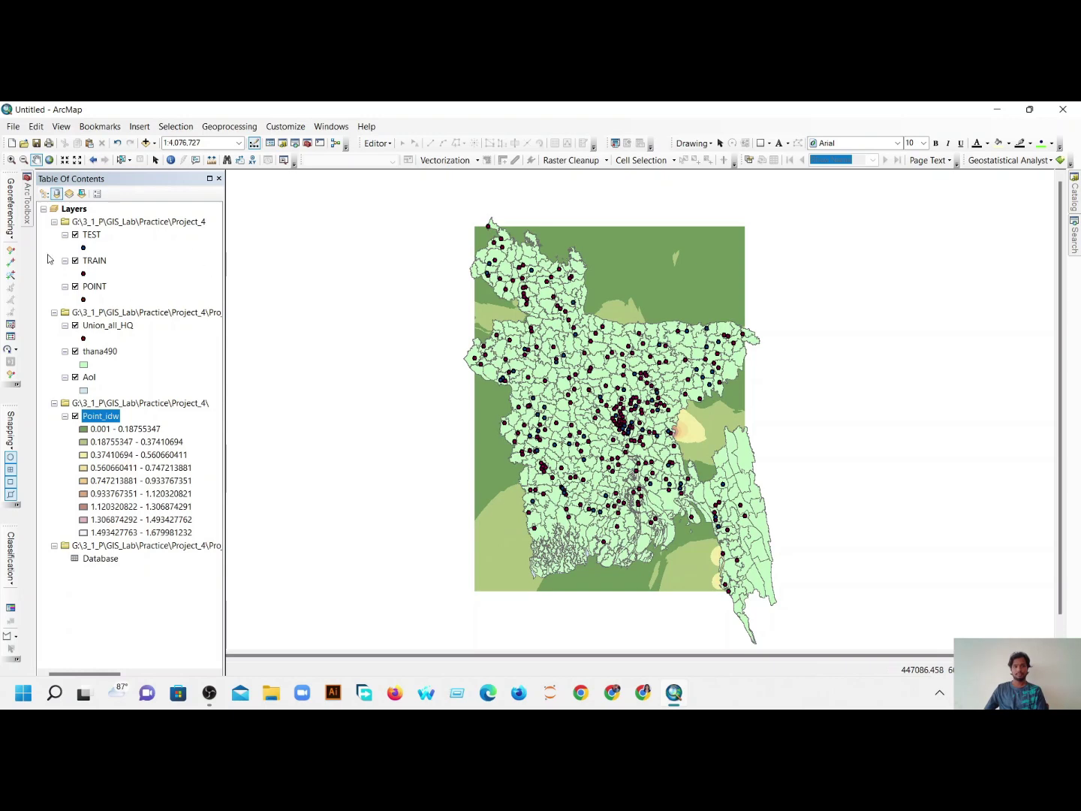
left_click(43, 192)
left_click(64, 299)
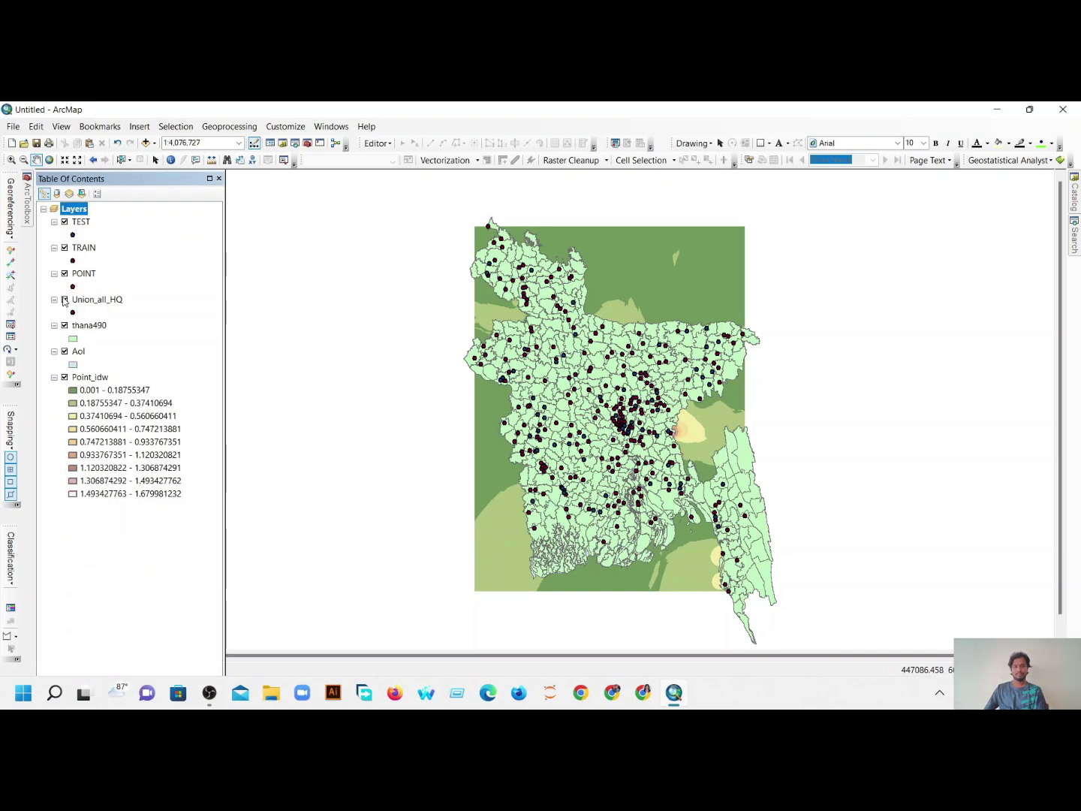
left_click(66, 275)
left_click(64, 351)
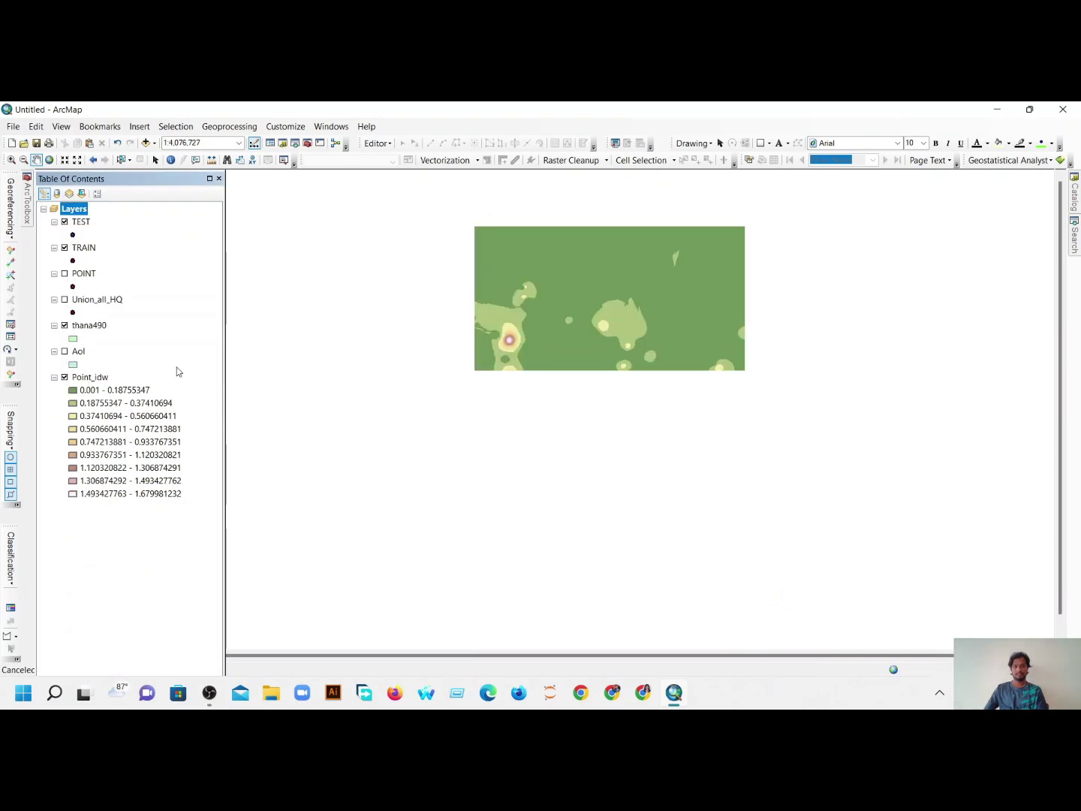
left_click(65, 324)
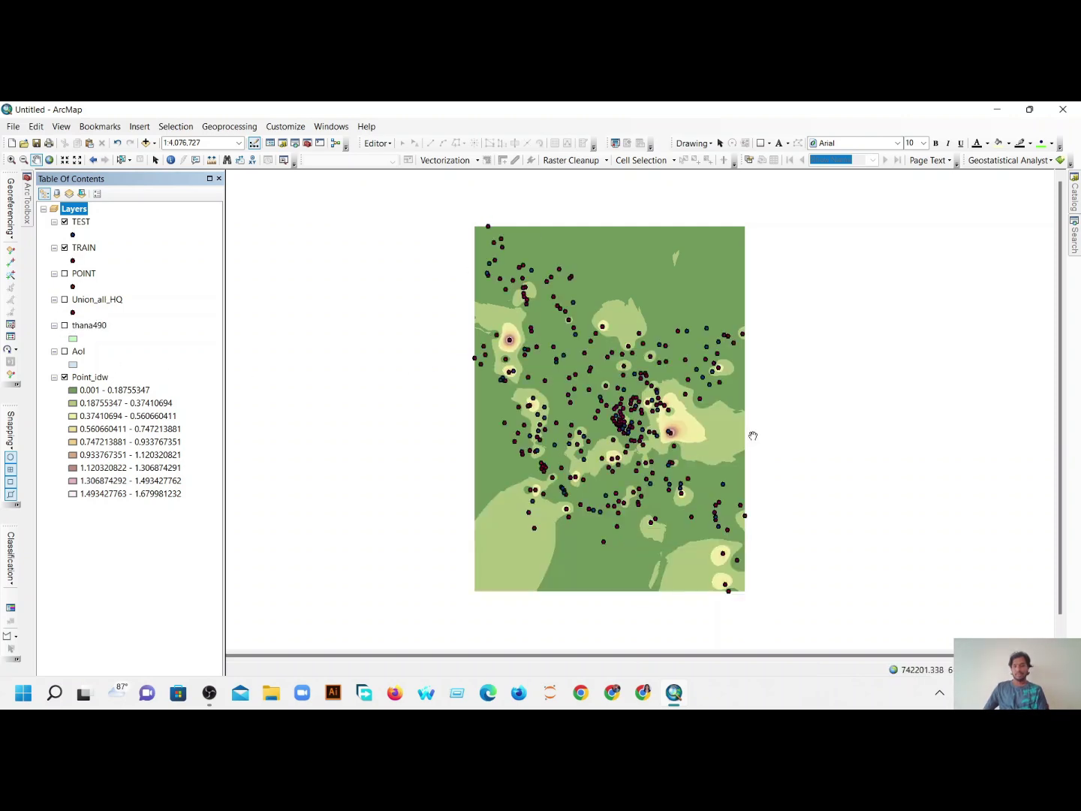
- Toggle the TEST and TRAIN layers to compare their points over the IDW surface, leaving TRAIN shown and TEST hidden
left_click(64, 222)
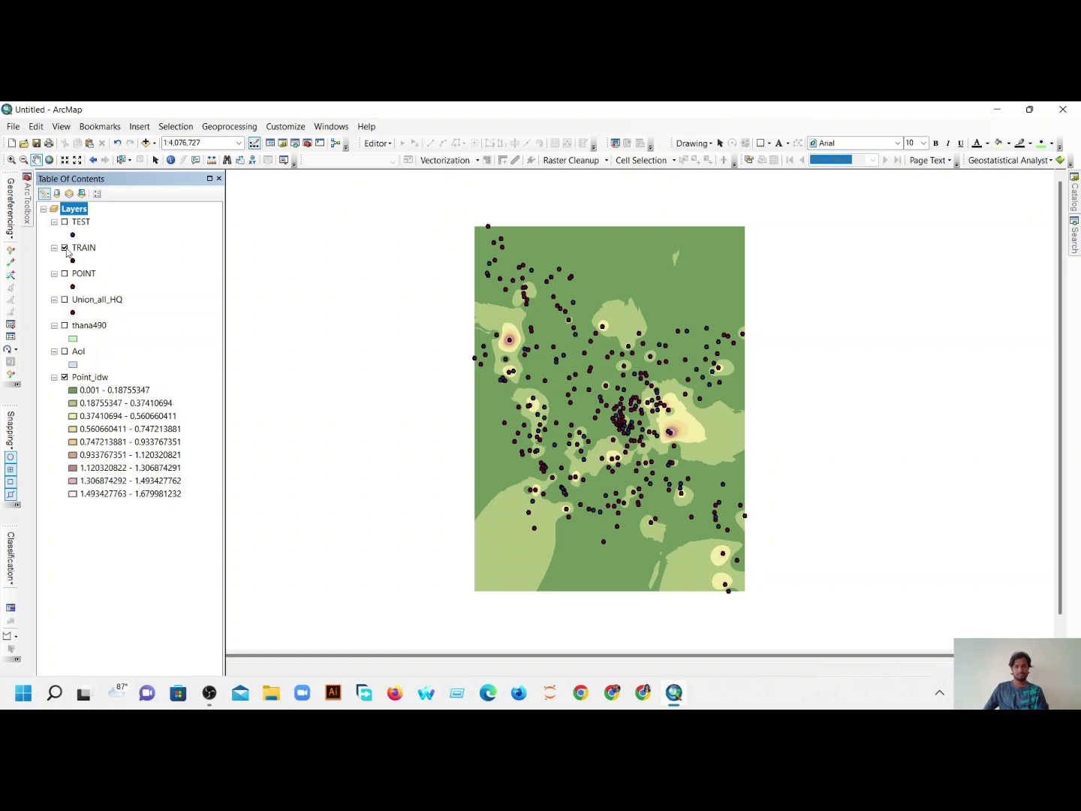
left_click(64, 248)
left_click(65, 247)
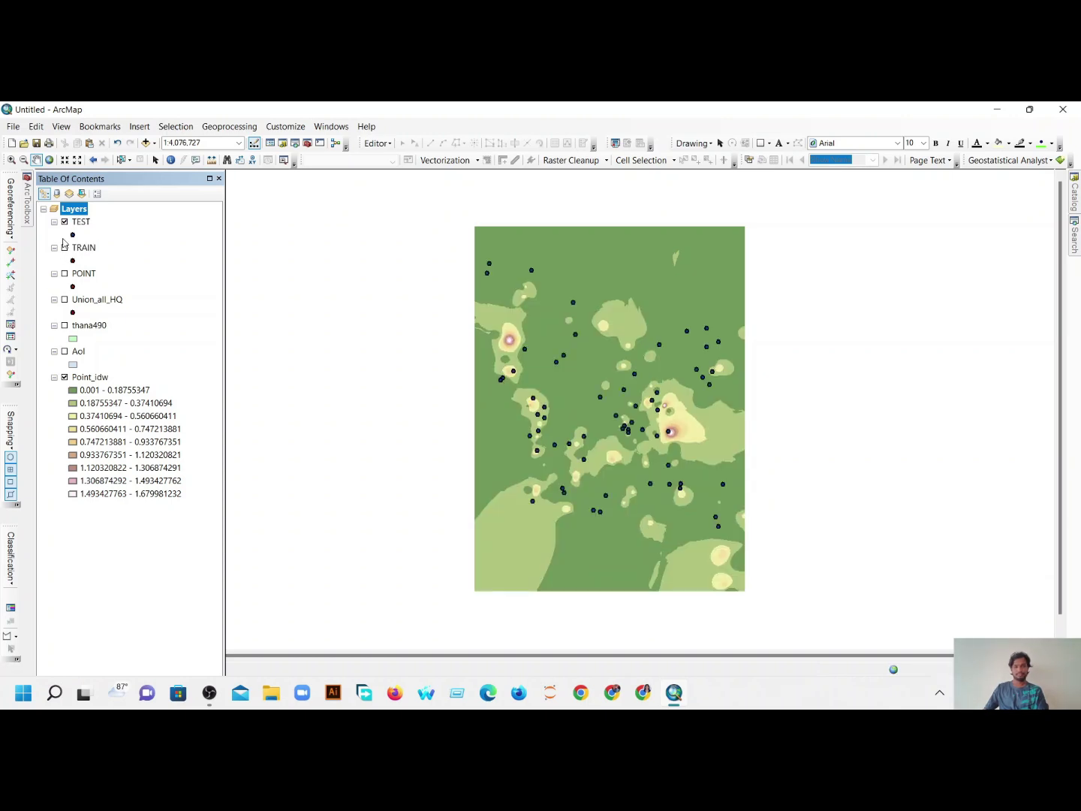
left_click(64, 222)
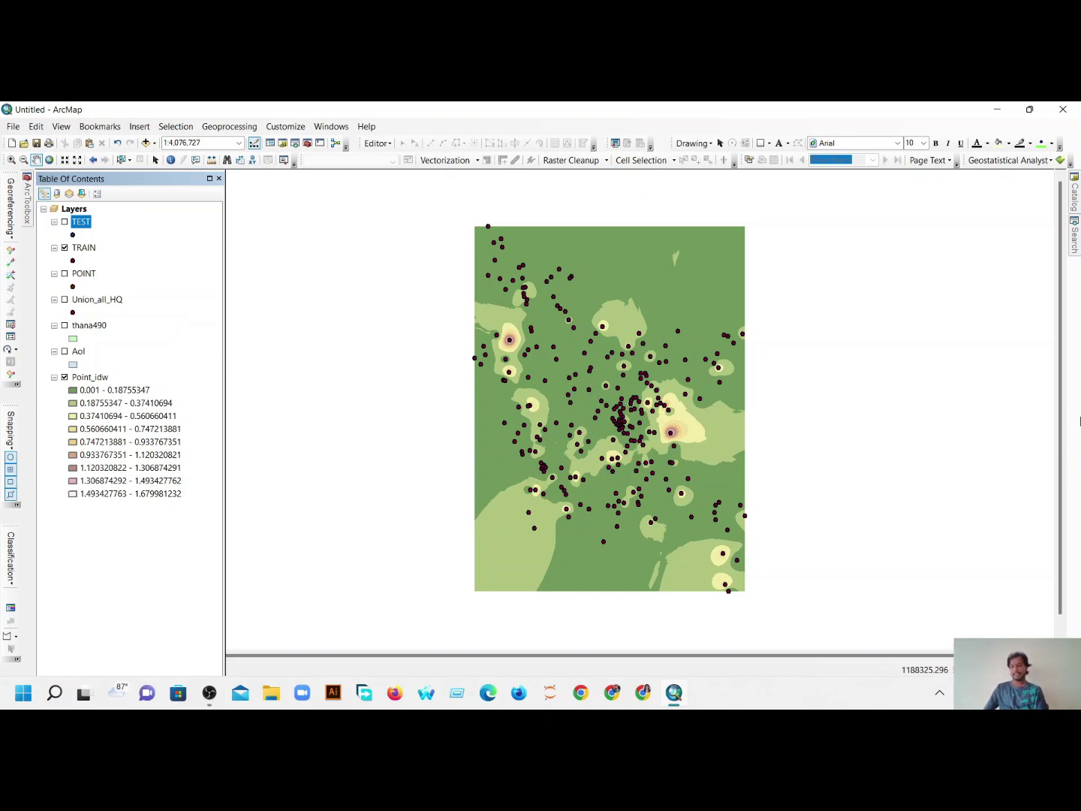
- Open the Kriging tool with TRAIN as the input point features and Mn_mg_l as the Z value field
left_click(1075, 248)
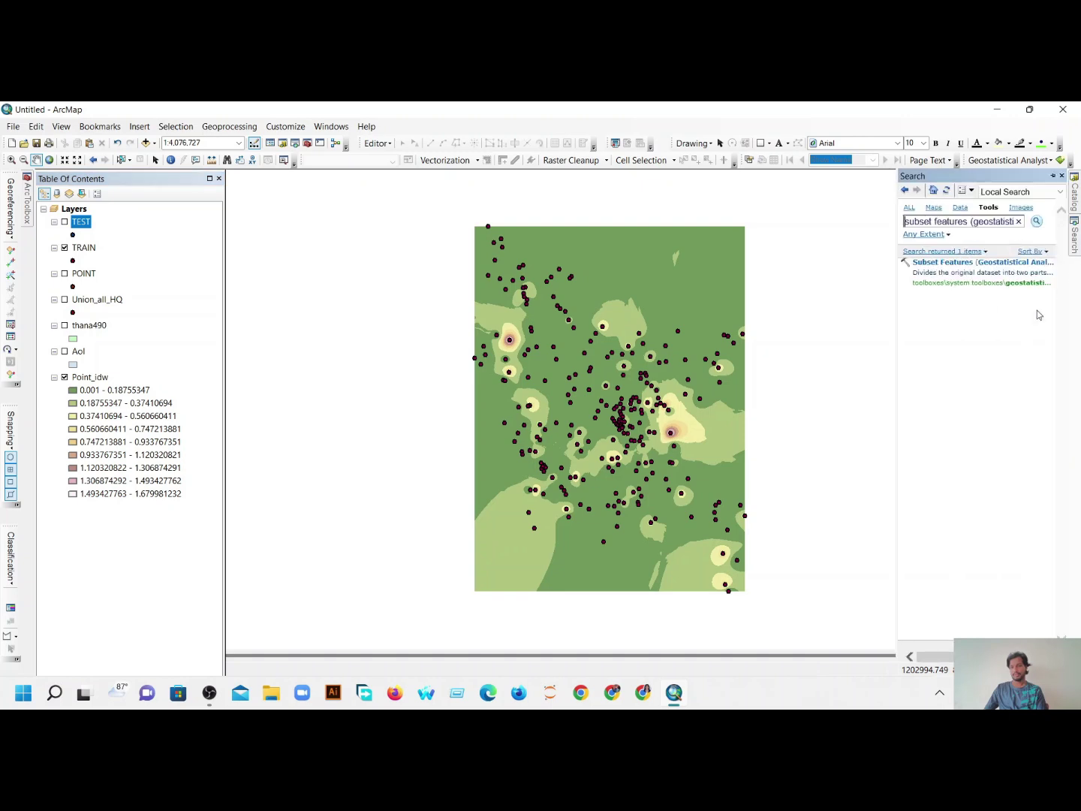
left_click(1076, 201)
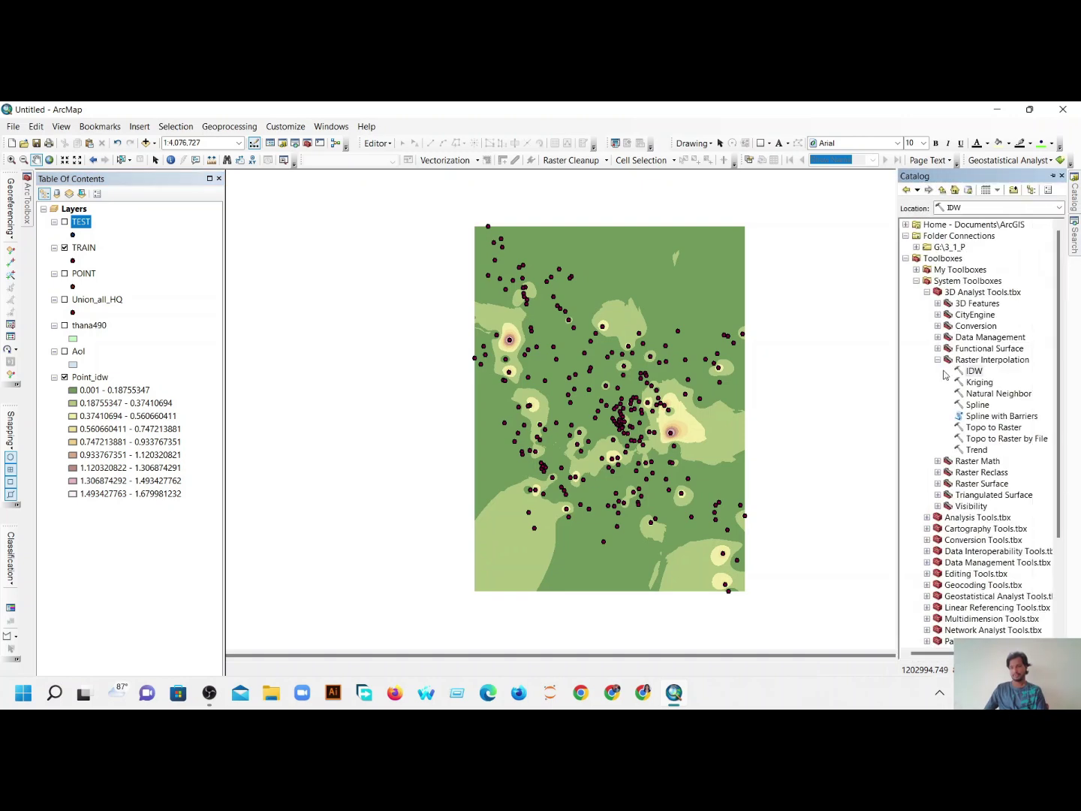
double_click(980, 382)
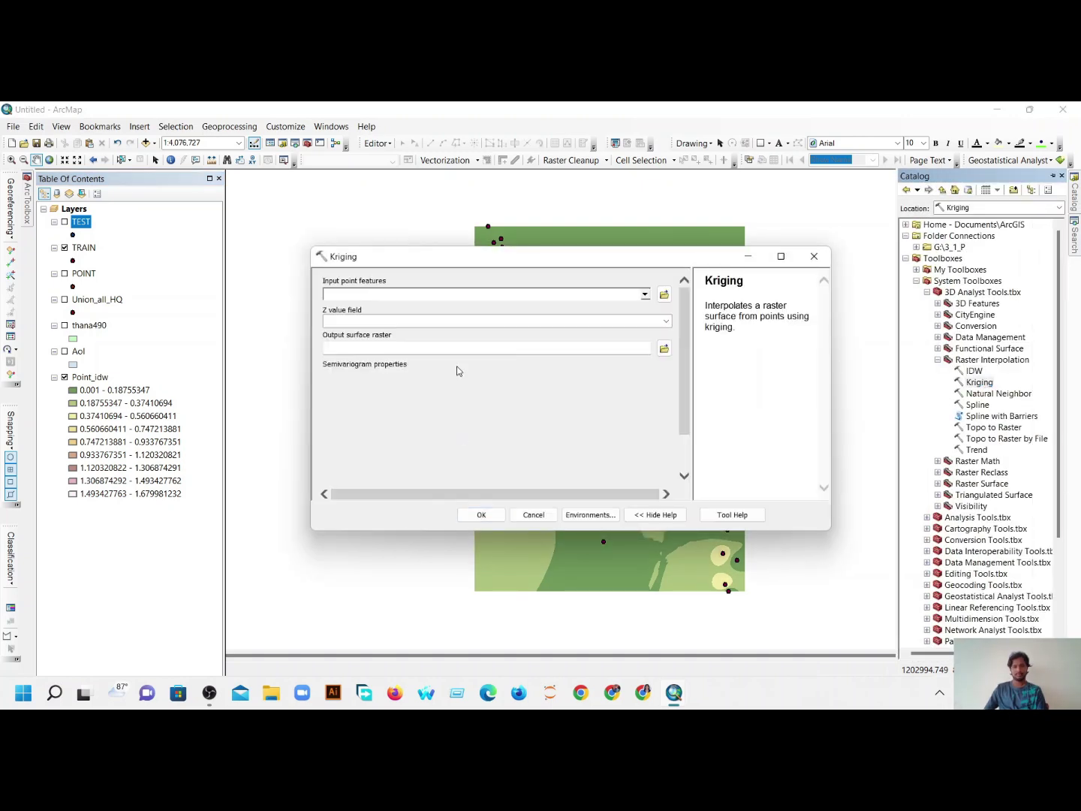
left_click(642, 295)
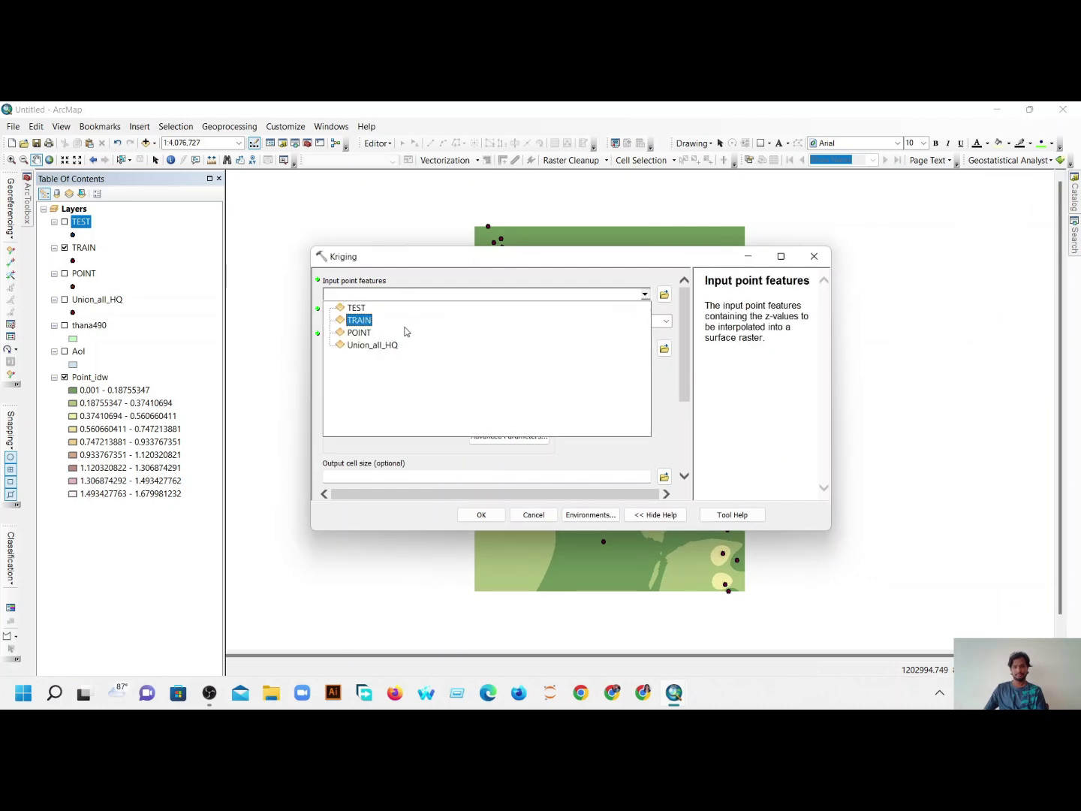
left_click(368, 320)
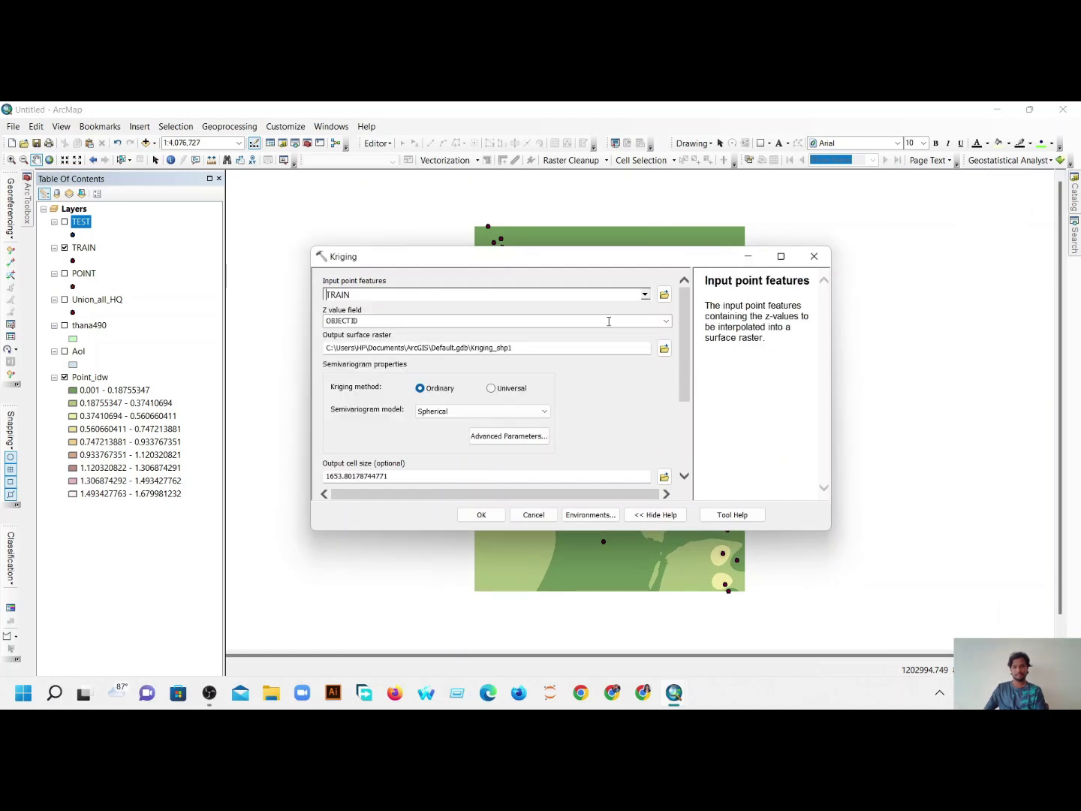
left_click(665, 321)
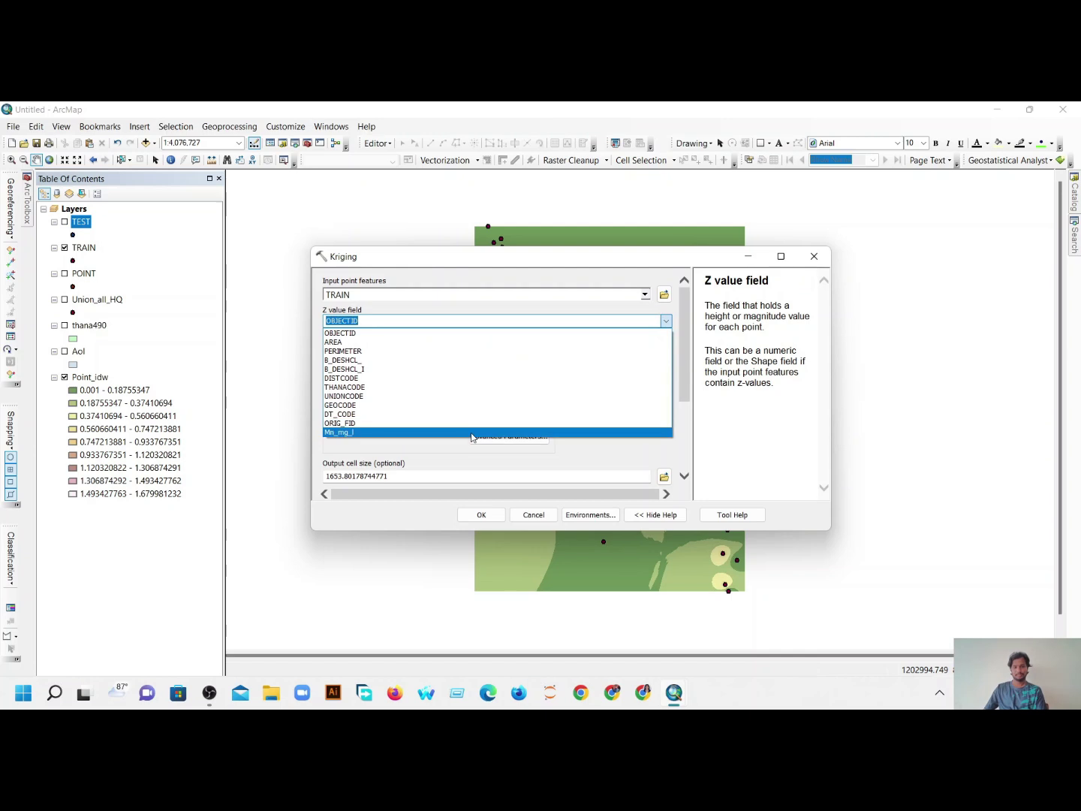
left_click(473, 435)
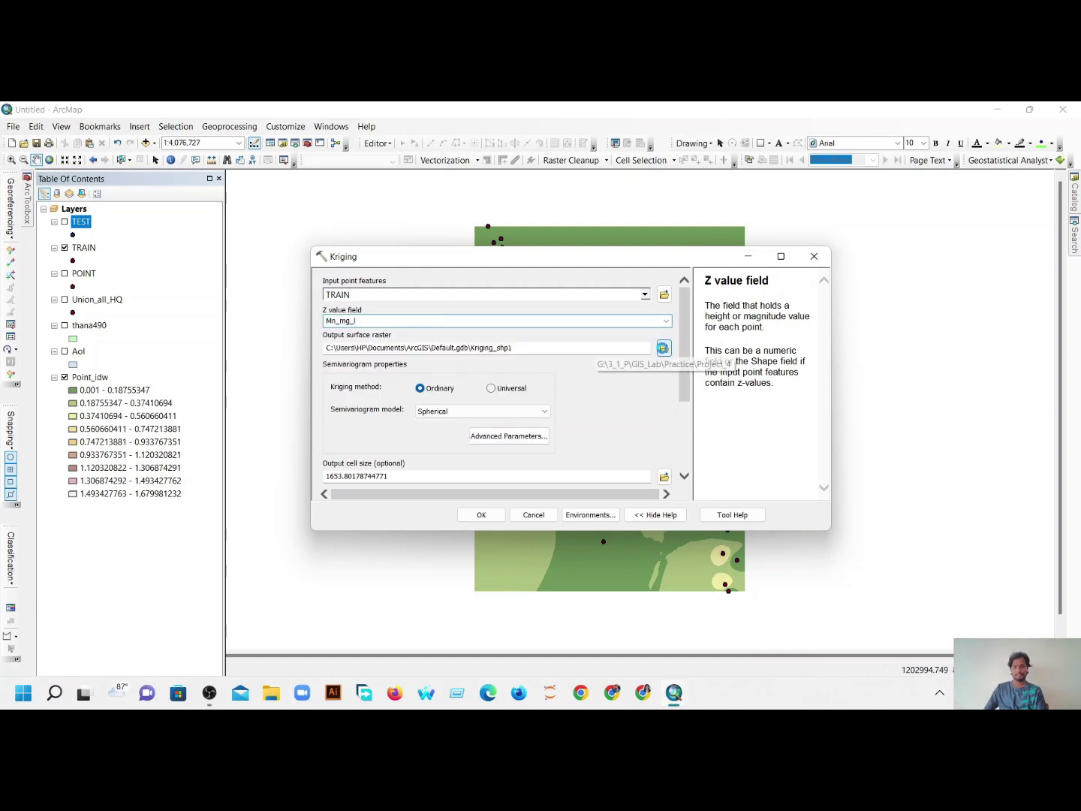
- Try to set the Kriging output surface raster to point_krigging in the Project_4 folder
left_click(664, 348)
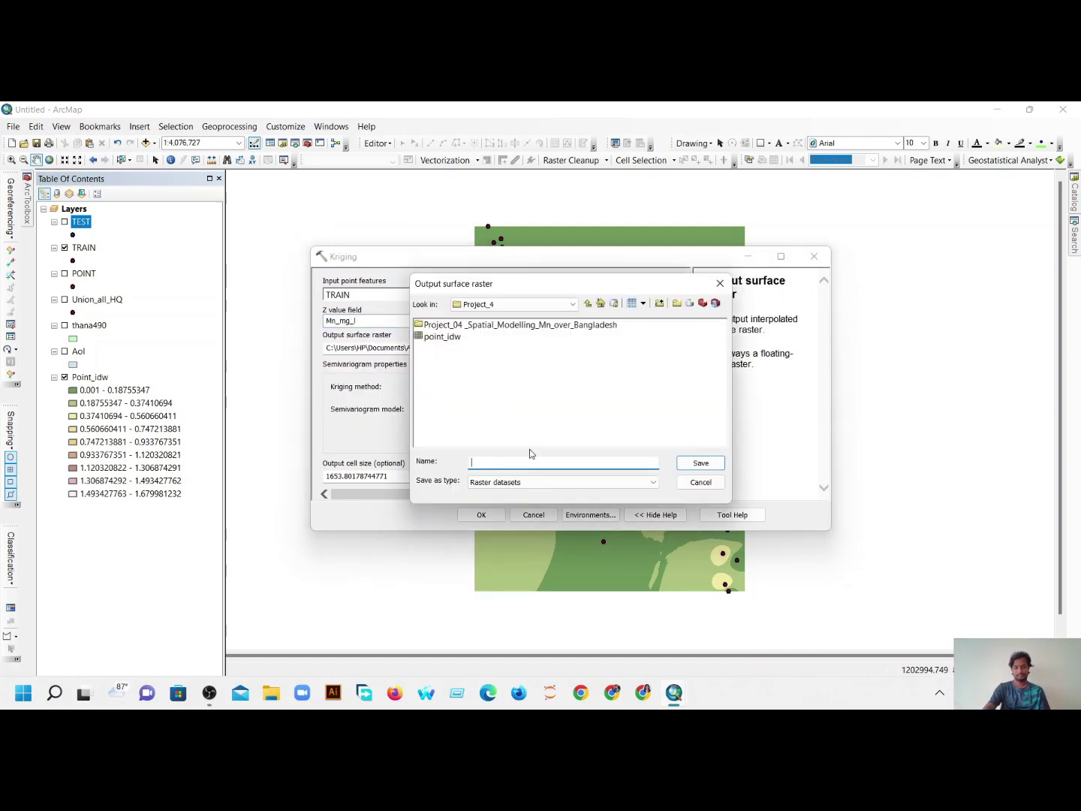
type("point")
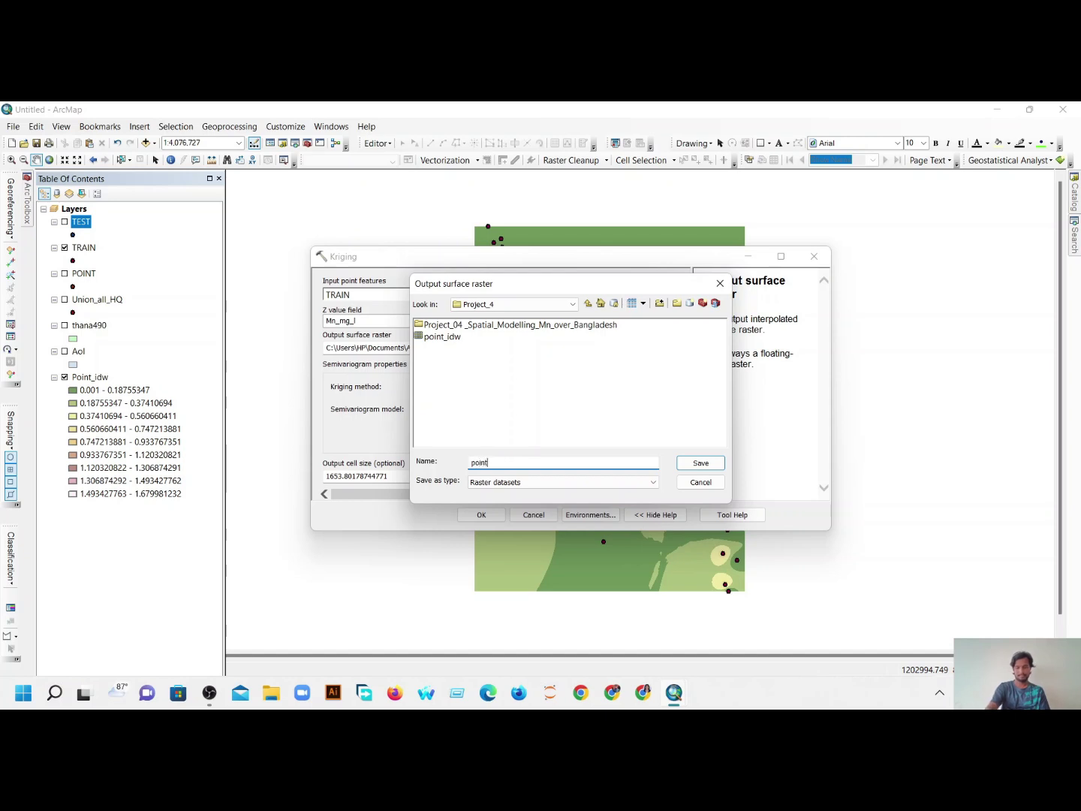
type("_k")
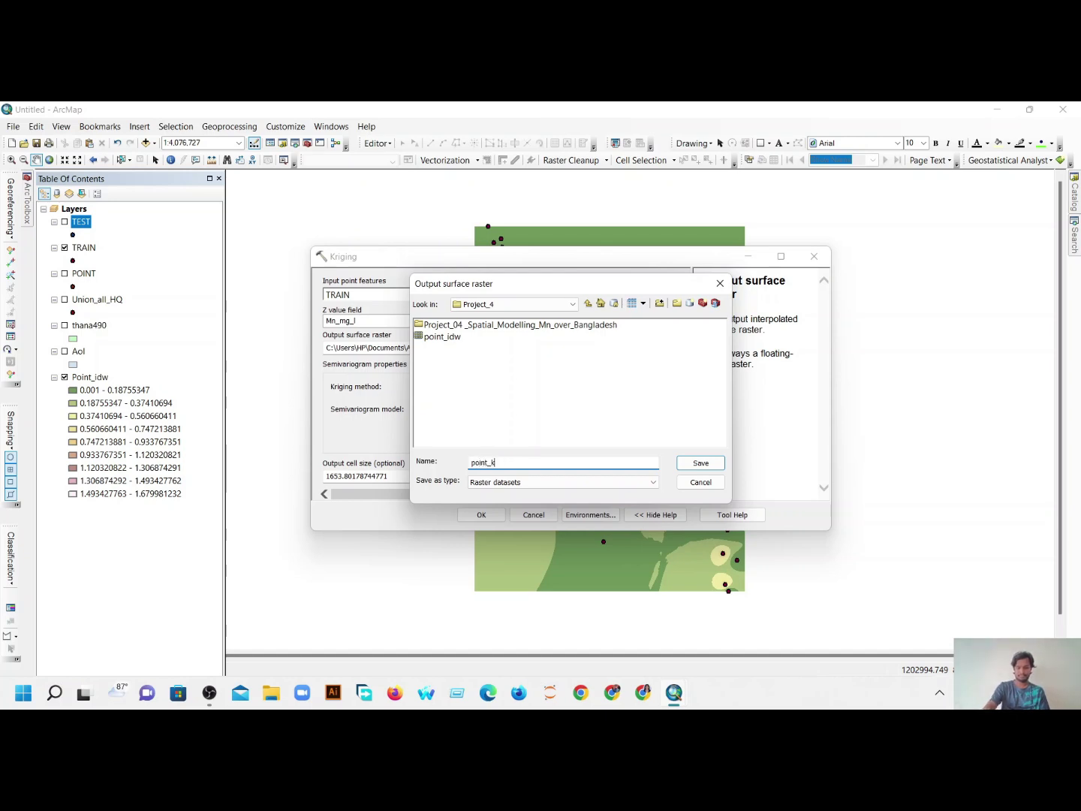
type("rigging")
key("Return")
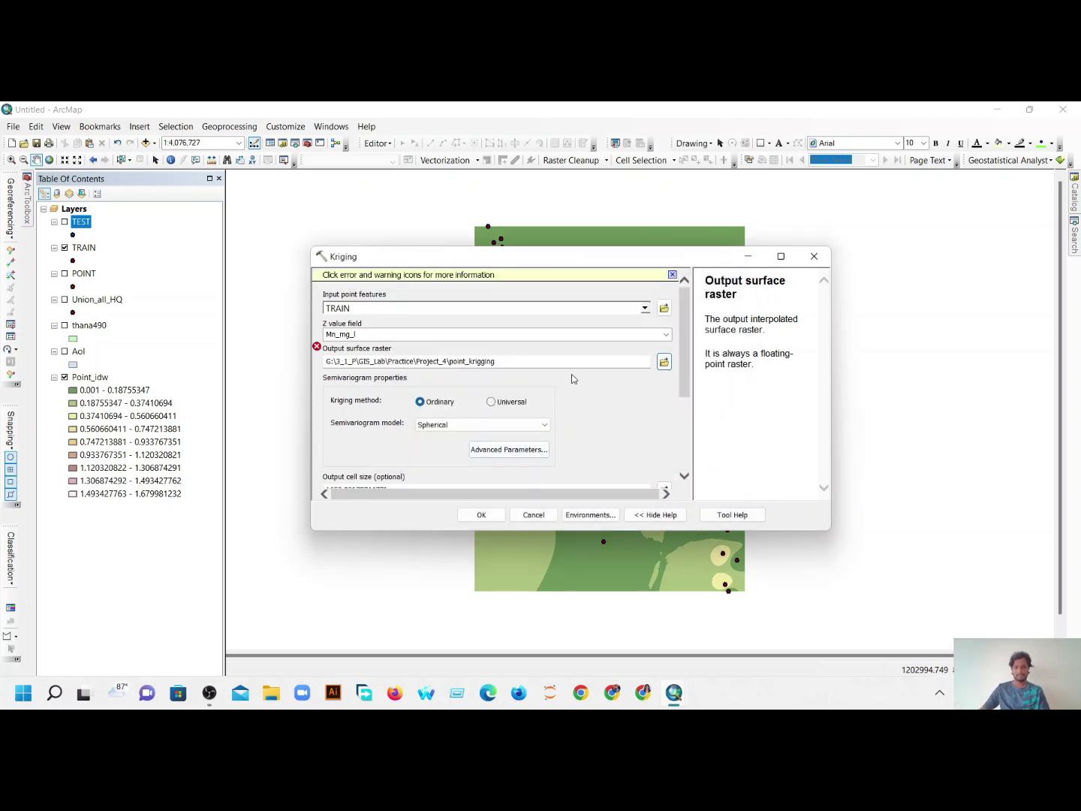
- Set the Kriging output surface raster to kriging in the Project_4 folder
left_click(664, 361)
type("poiny")
key("BackSpace")
key("BackSpace")
key("BackSpace")
key("BackSpace")
key("BackSpace")
type("krigi")
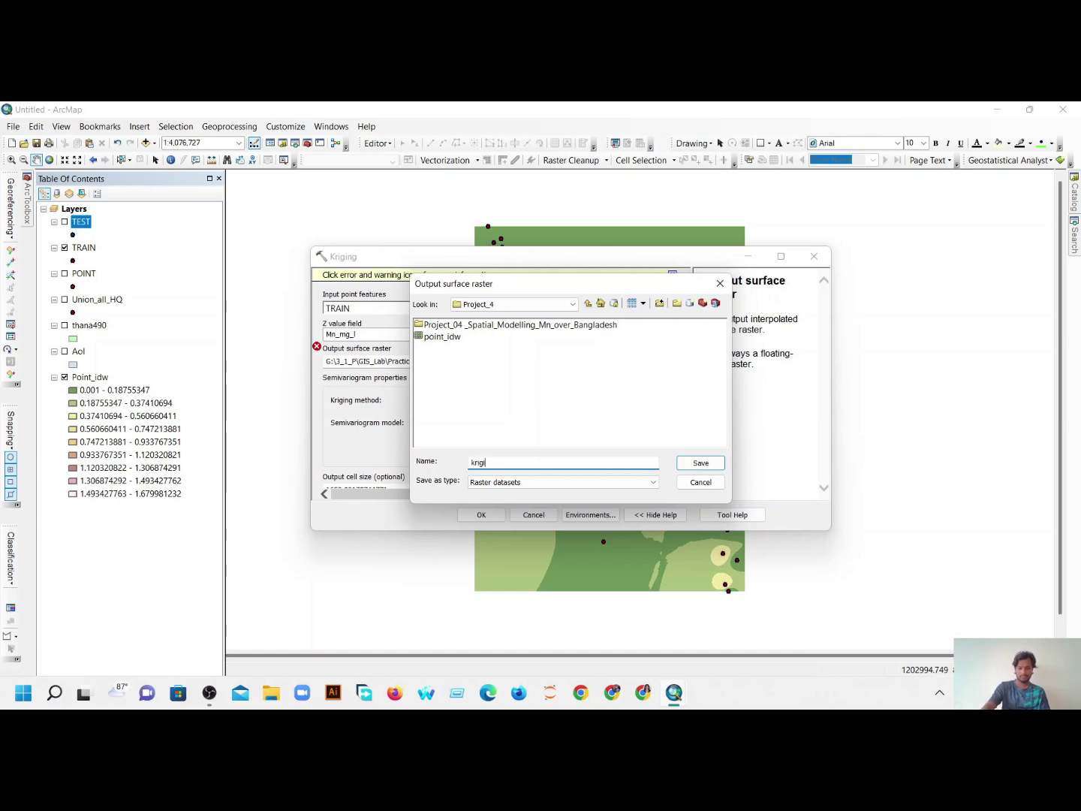
left_click(691, 468)
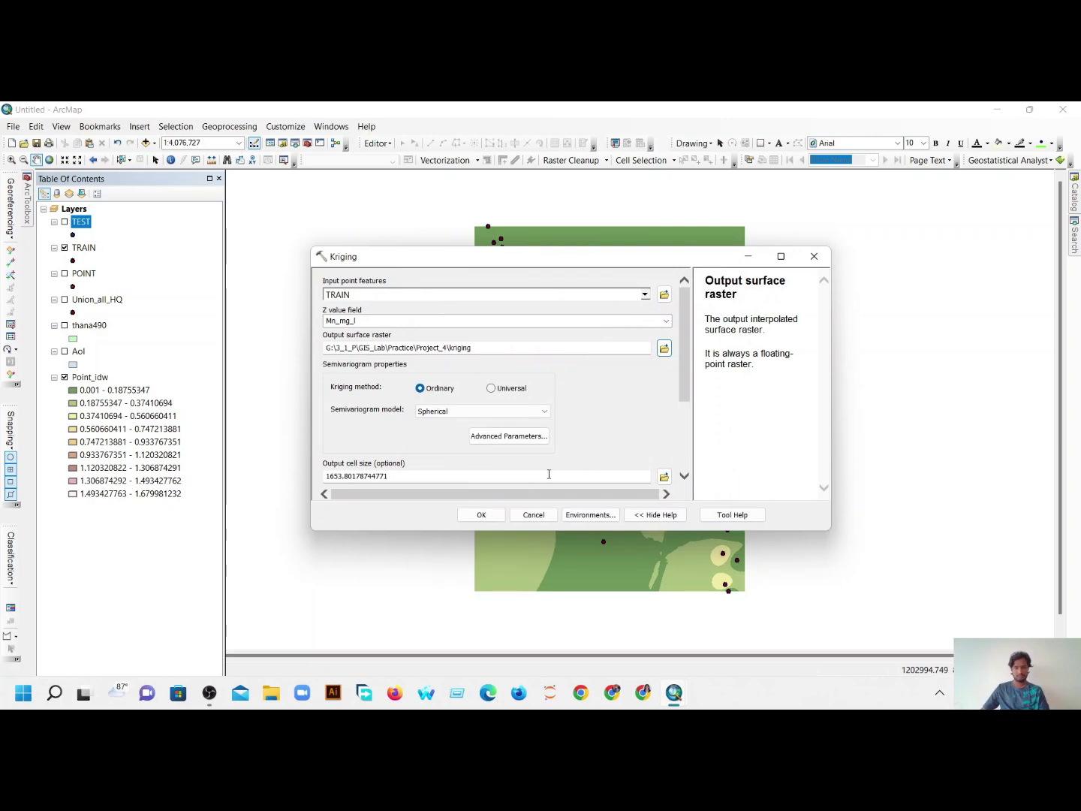
- Run Kriging with an output cell size of 50 and hide the kriging raster
double_click(548, 474)
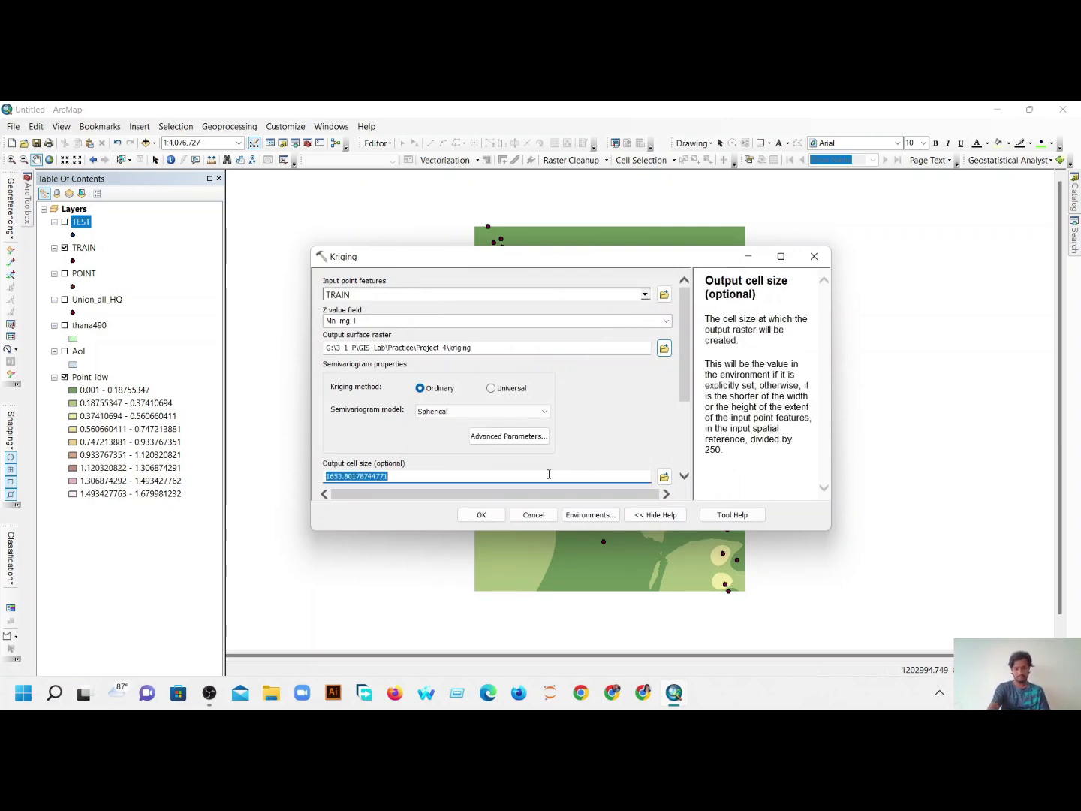
type("50")
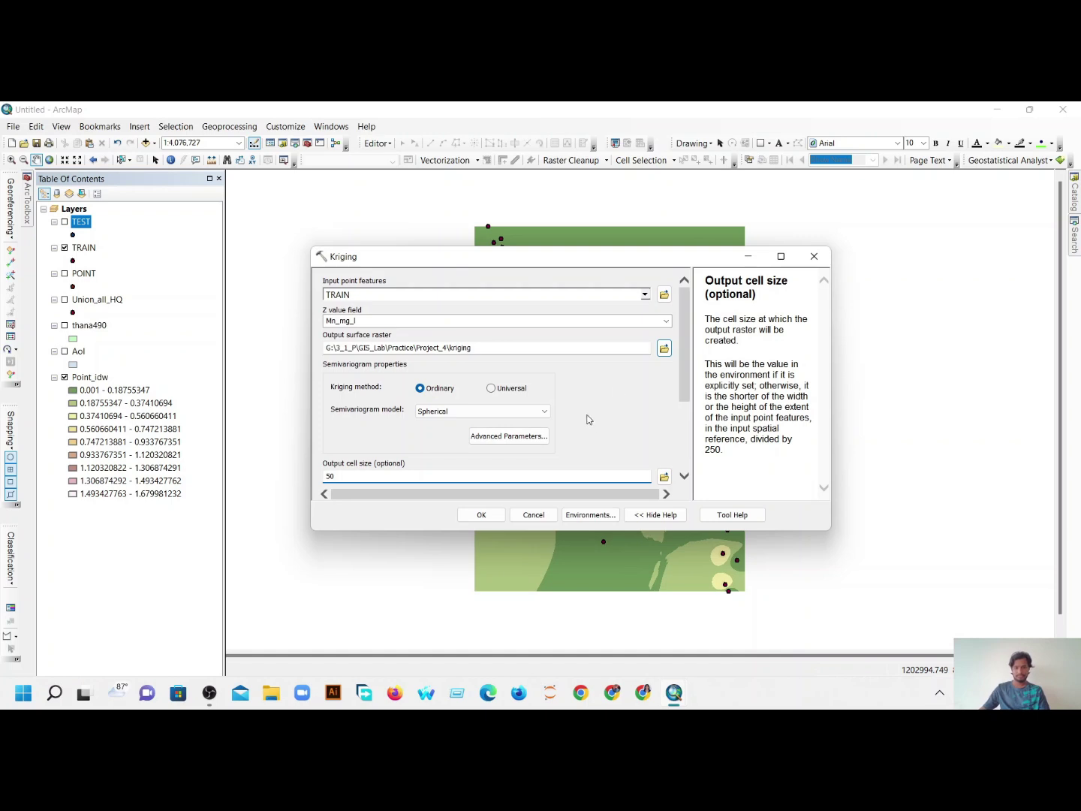
scroll(589, 419, "down", 3)
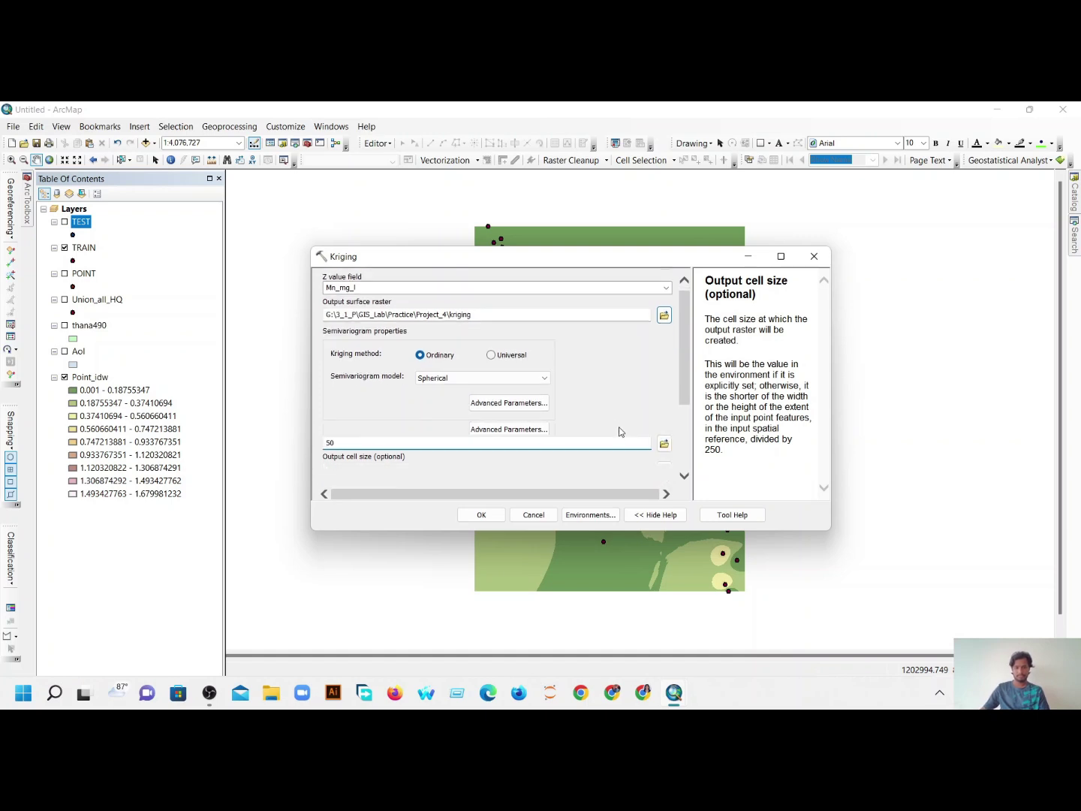
scroll(561, 469, "down", 1)
left_click(482, 519)
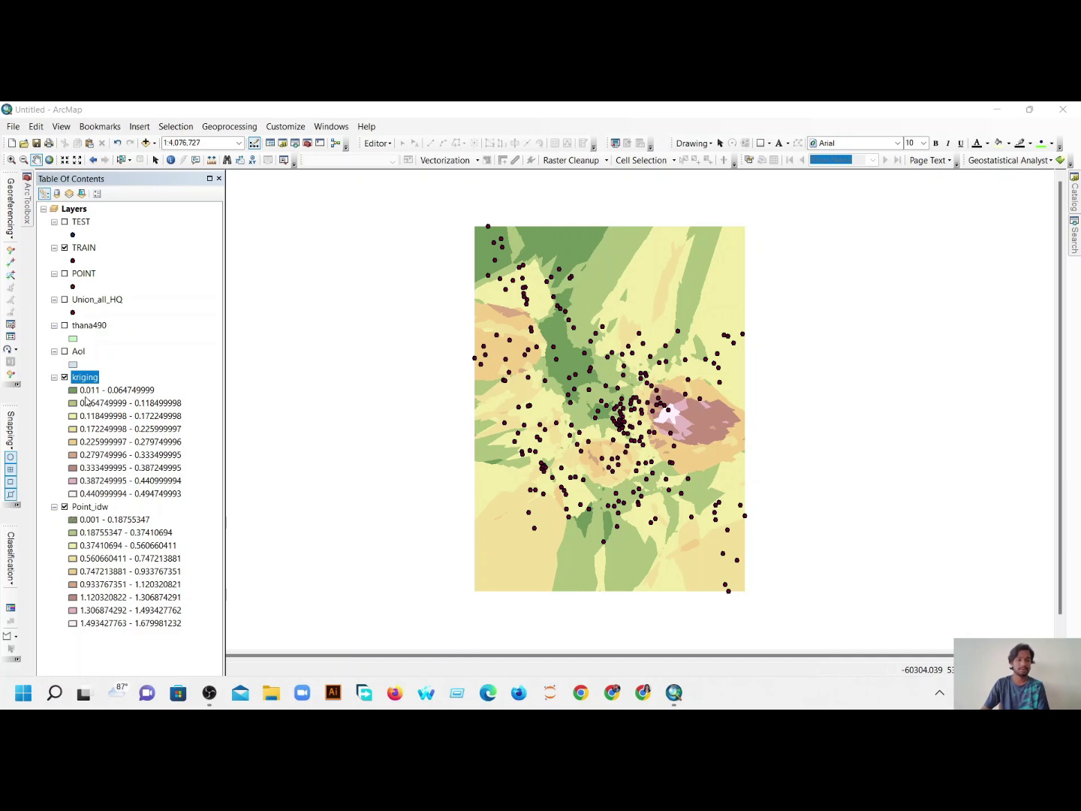
left_click(64, 377)
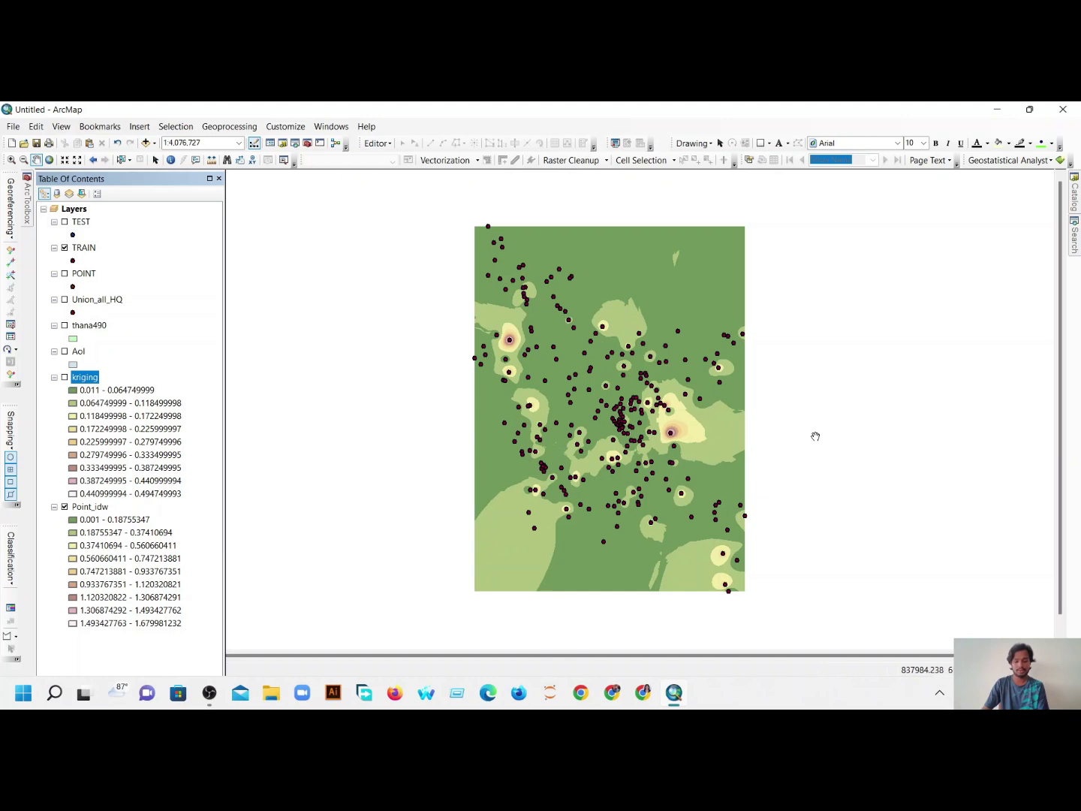
- Replace the old tool search with "extract multi values to points" and open the Extract Multi Values to Points tool
left_click(1074, 239)
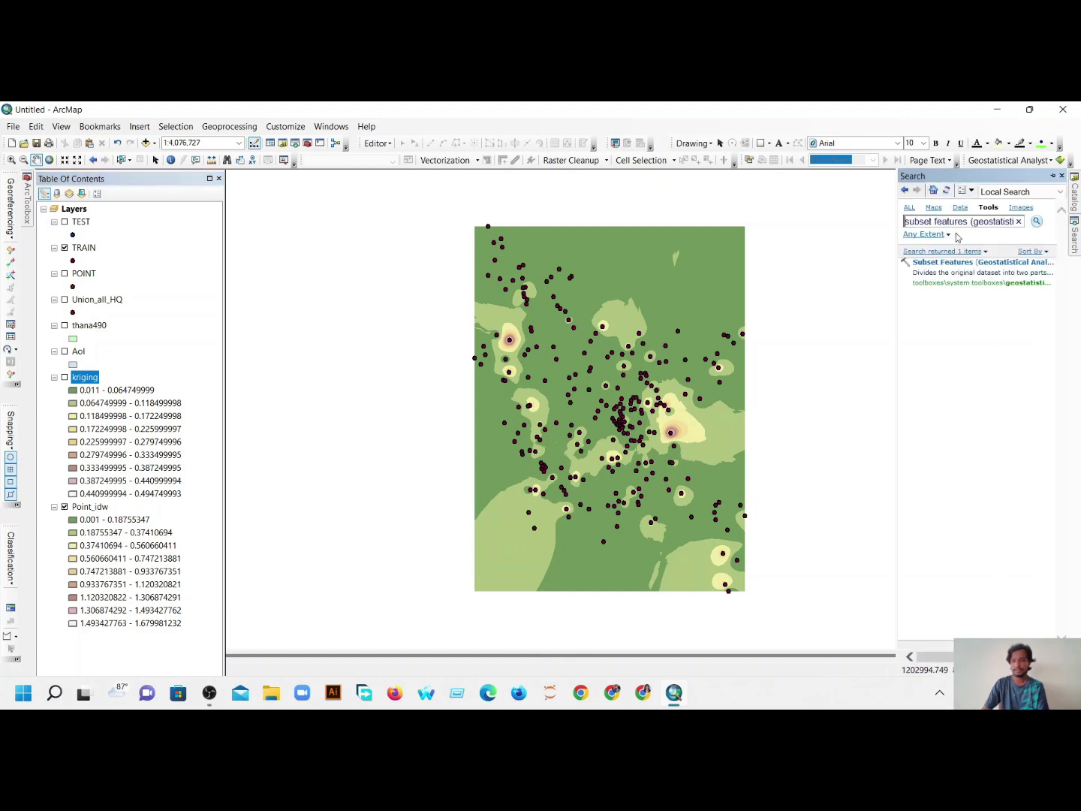
left_click(1013, 224)
key("ctrl+a")
left_click(995, 220)
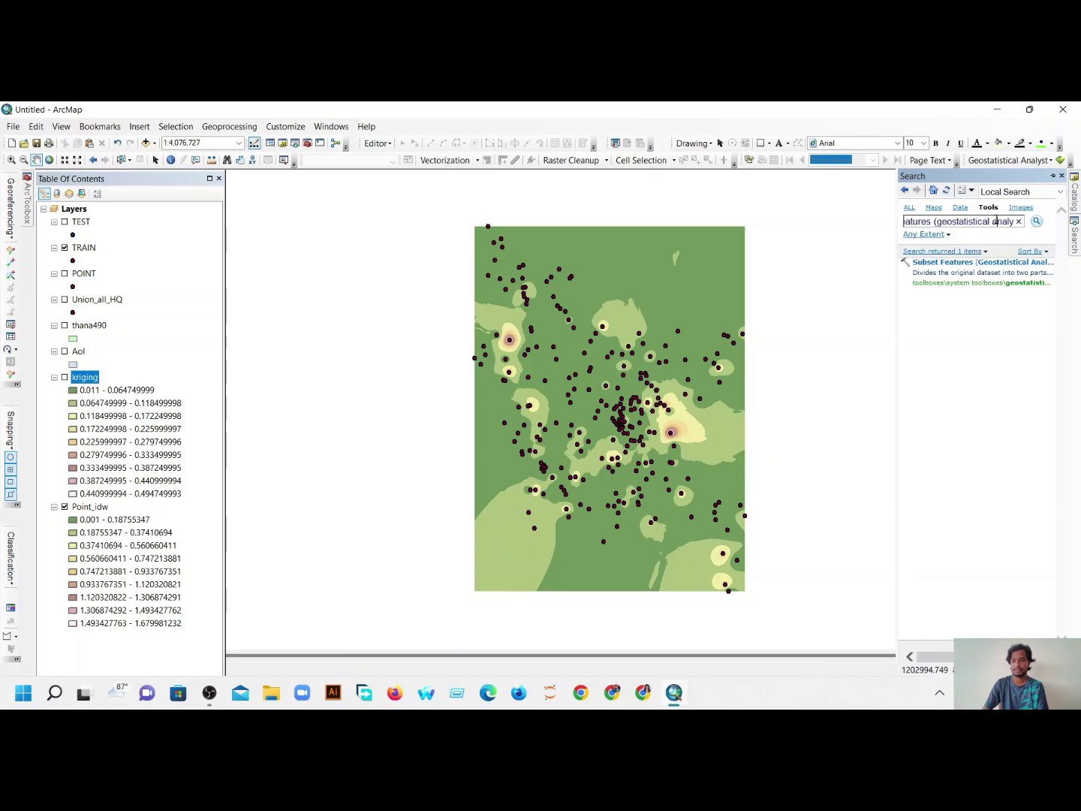
key("BackSpace")
key("BackSpace")
key("BackSpace")
key("BackSpace")
key("BackSpace")
key("BackSpace")
key("BackSpace")
key("BackSpace")
key("BackSpace")
key("BackSpace")
key("BackSpace")
key("BackSpace")
key("BackSpace")
key("BackSpace")
key("BackSpace")
key("BackSpace")
key("BackSpace")
key("BackSpace")
key("BackSpace")
key("BackSpace")
key("BackSpace")
key("BackSpace")
key("BackSpace")
key("BackSpace")
key("BackSpace")
key("BackSpace")
key("BackSpace")
key("BackSpace")
key("BackSpace")
key("BackSpace")
key("BackSpace")
key("BackSpace")
key("BackSpace")
key("Right")
key("Right")
key("Right")
key("Right")
key("Right")
key("Right")
key("Right")
key("BackSpace")
key("BackSpace")
key("BackSpace")
key("BackSpace")
key("BackSpace")
key("BackSpace")
key("BackSpace")
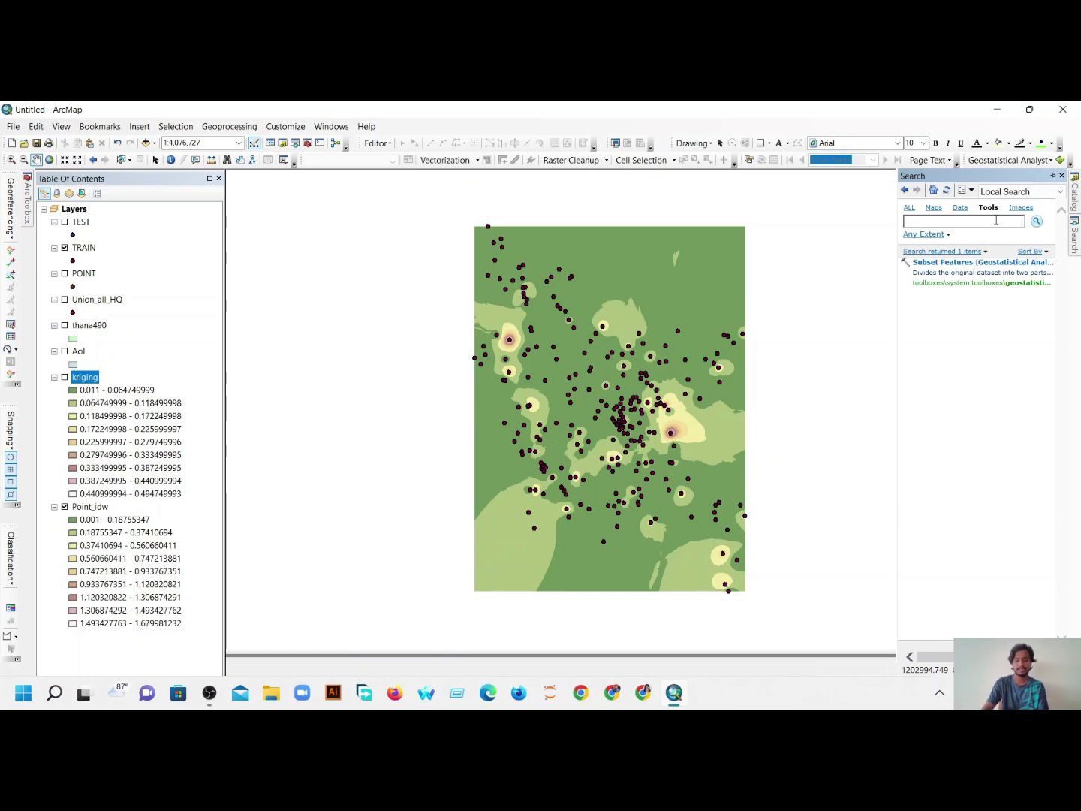
type("ex")
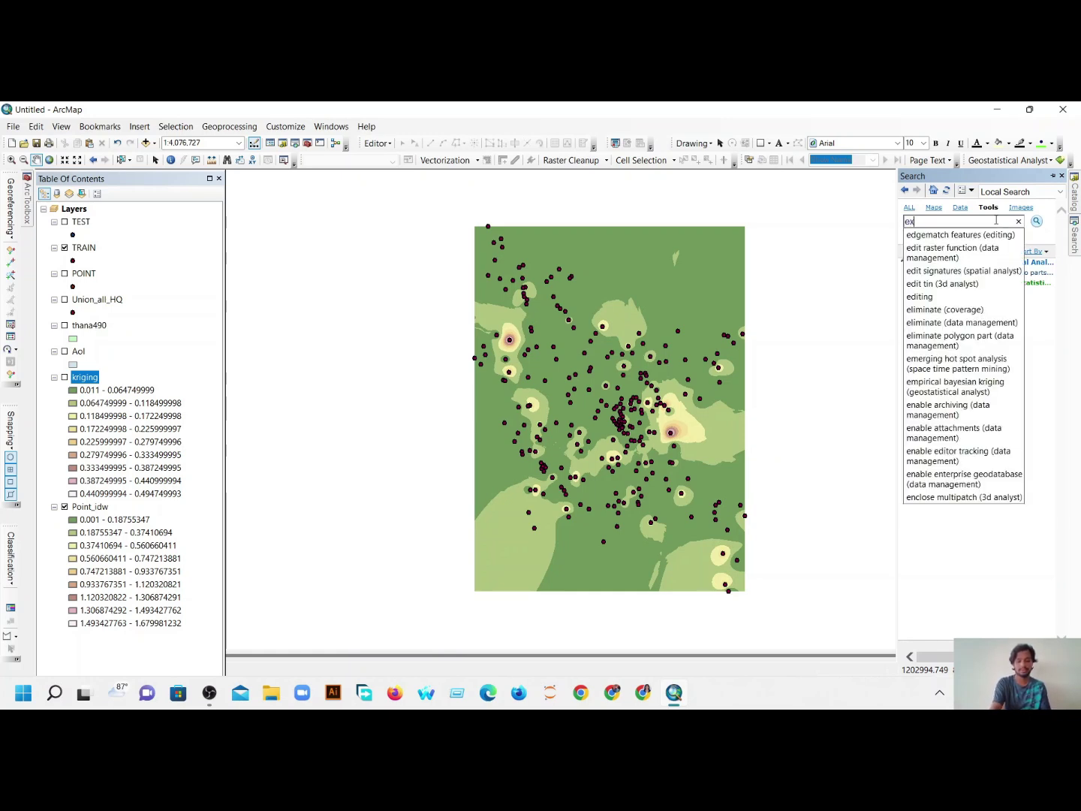
type("trac")
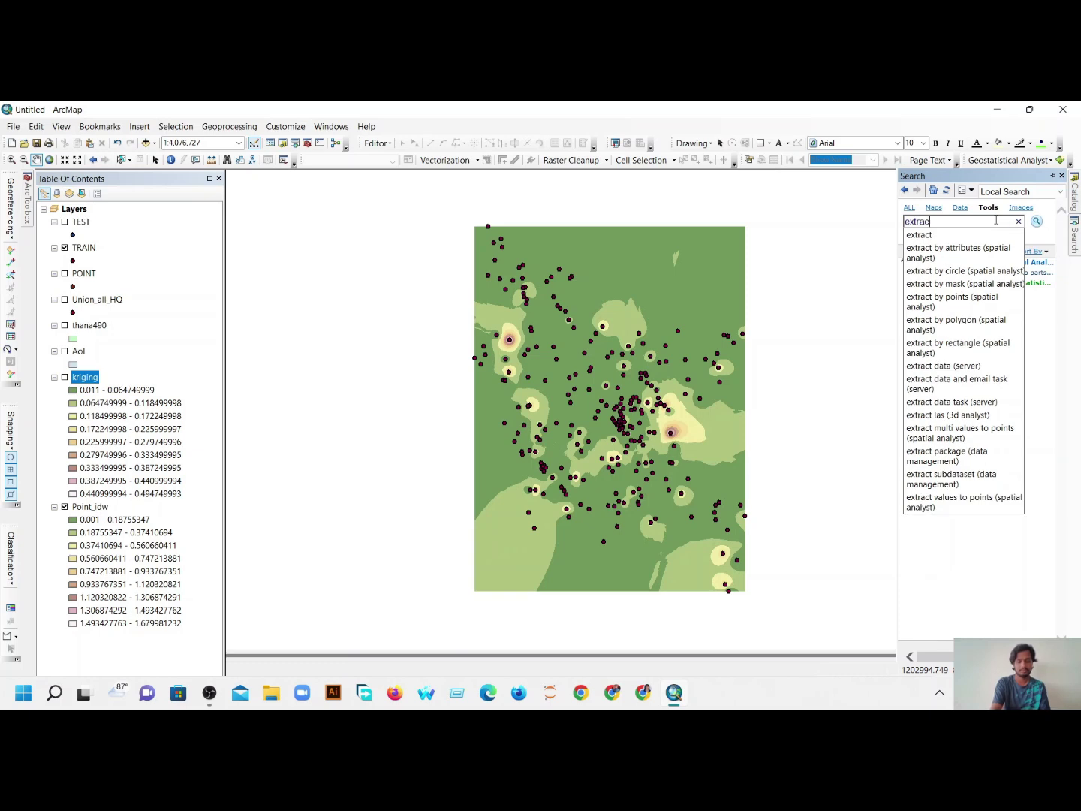
type("t mul")
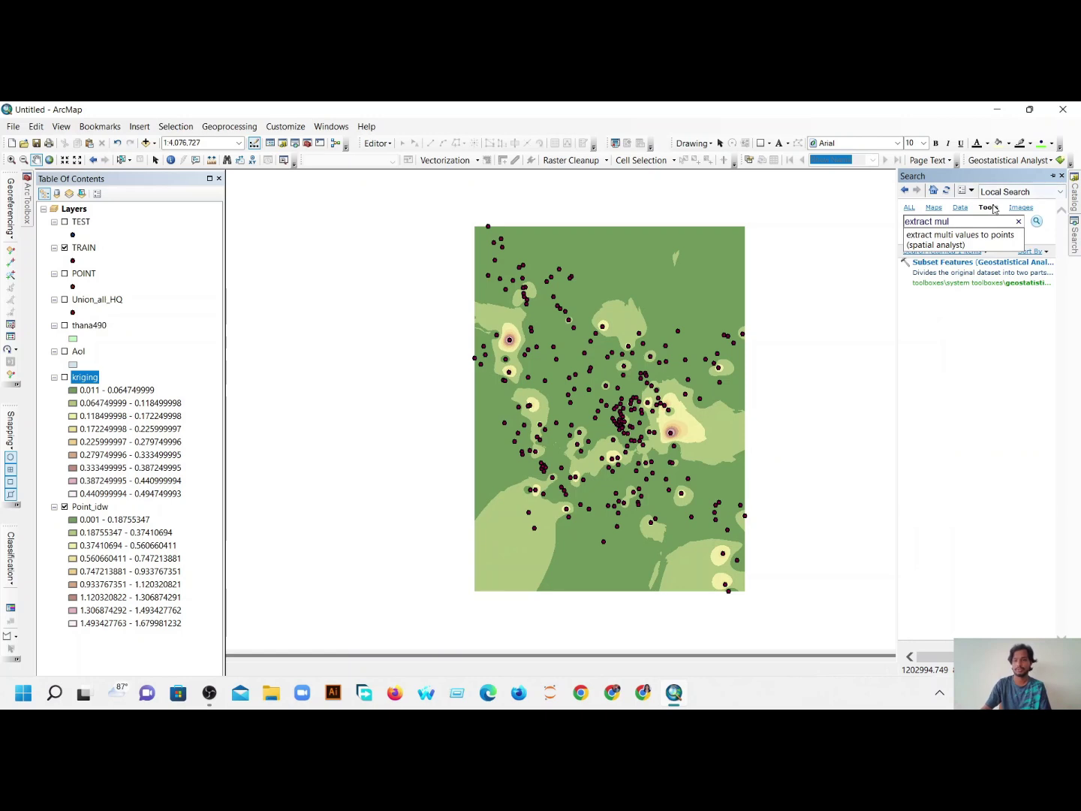
left_click(976, 240)
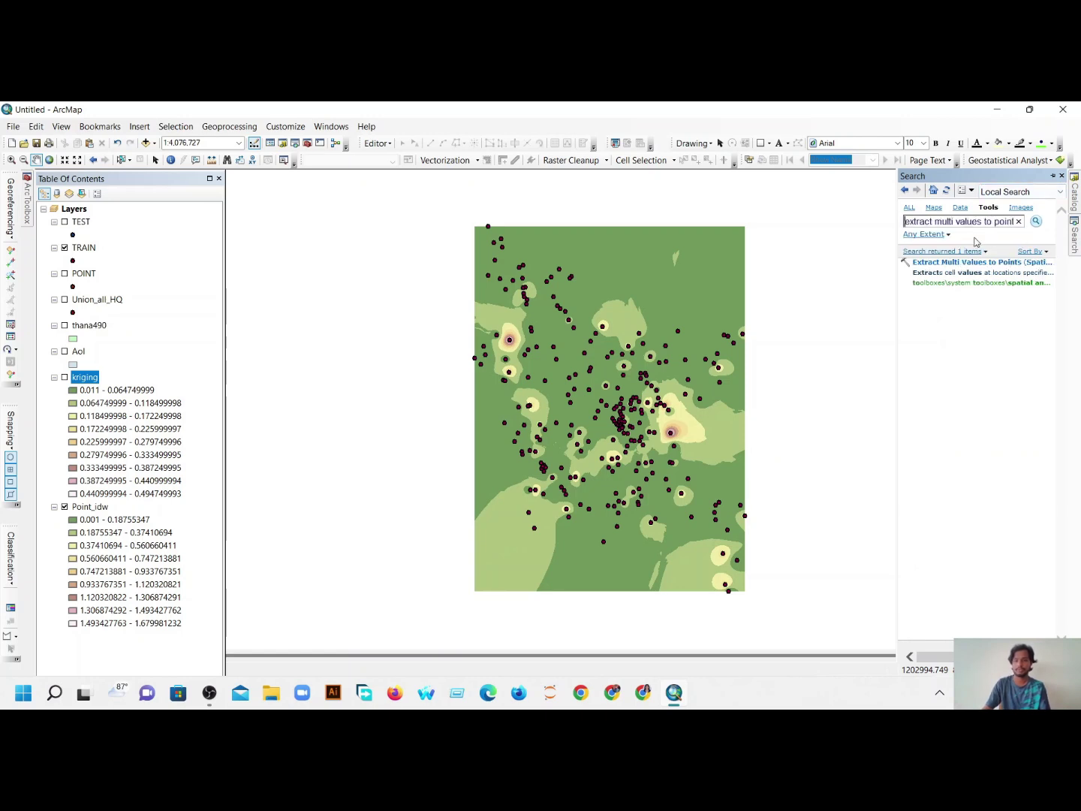
left_click(974, 263)
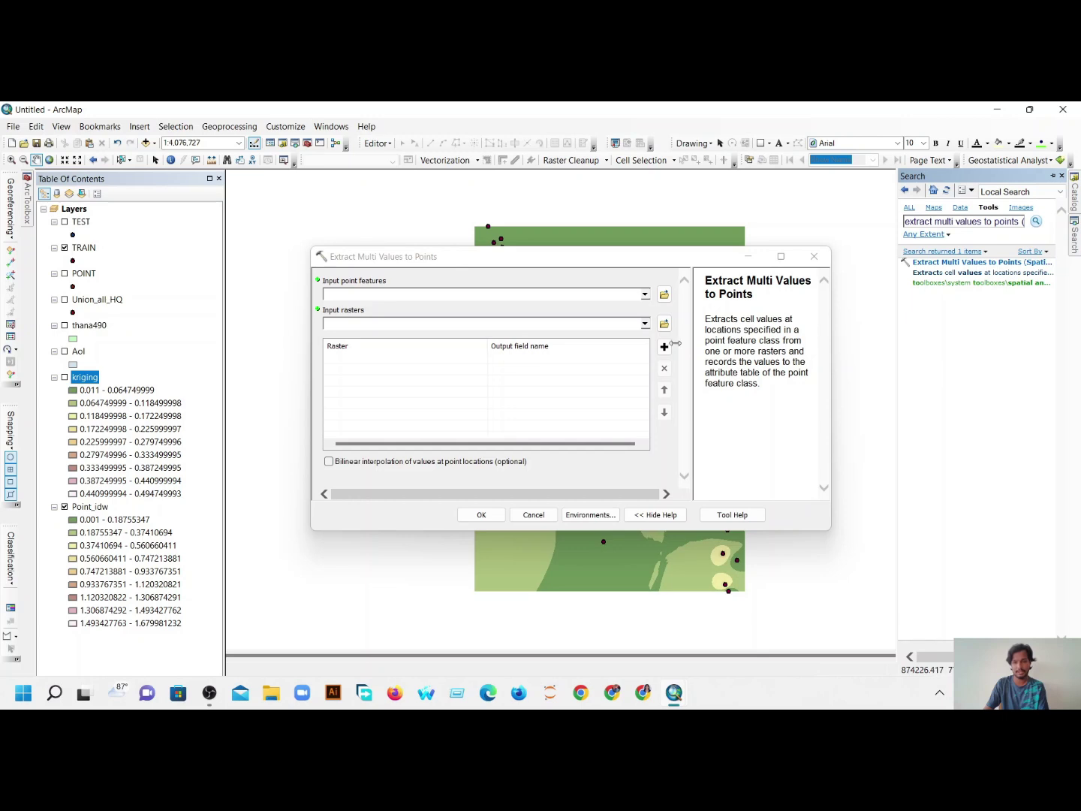
- Extract the Point_idw raster values to the TEST points with Extract Multi Values to Points
left_click(645, 295)
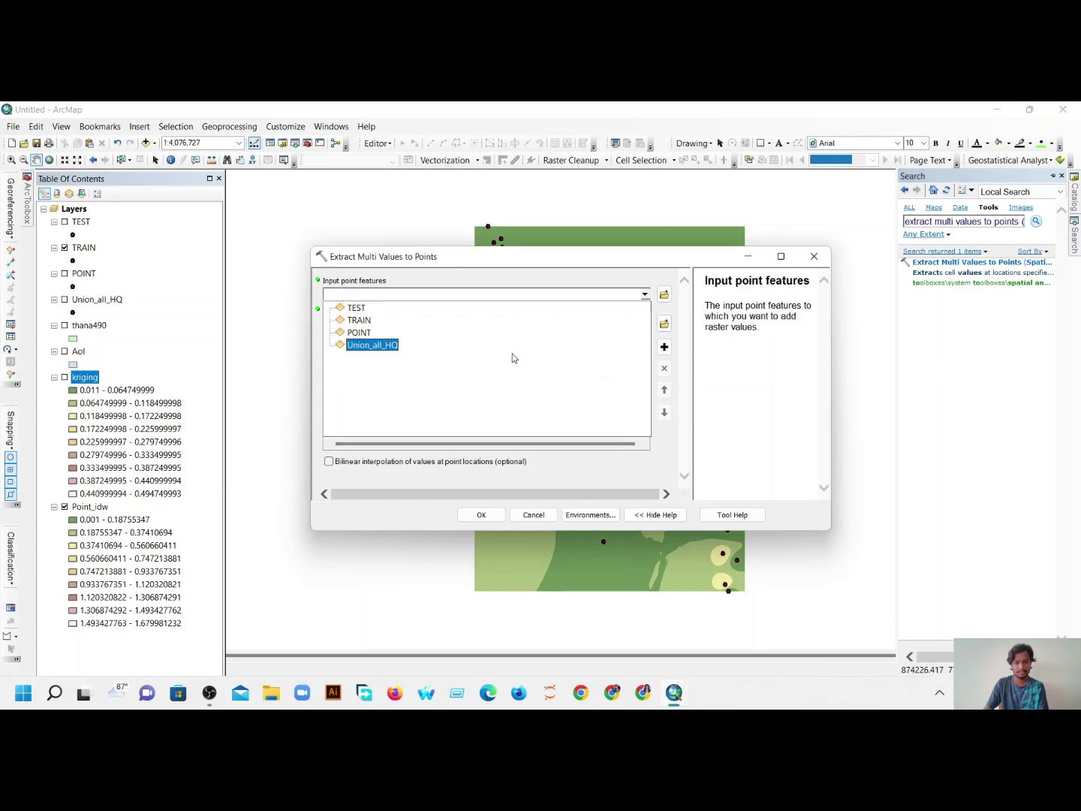
left_click(363, 308)
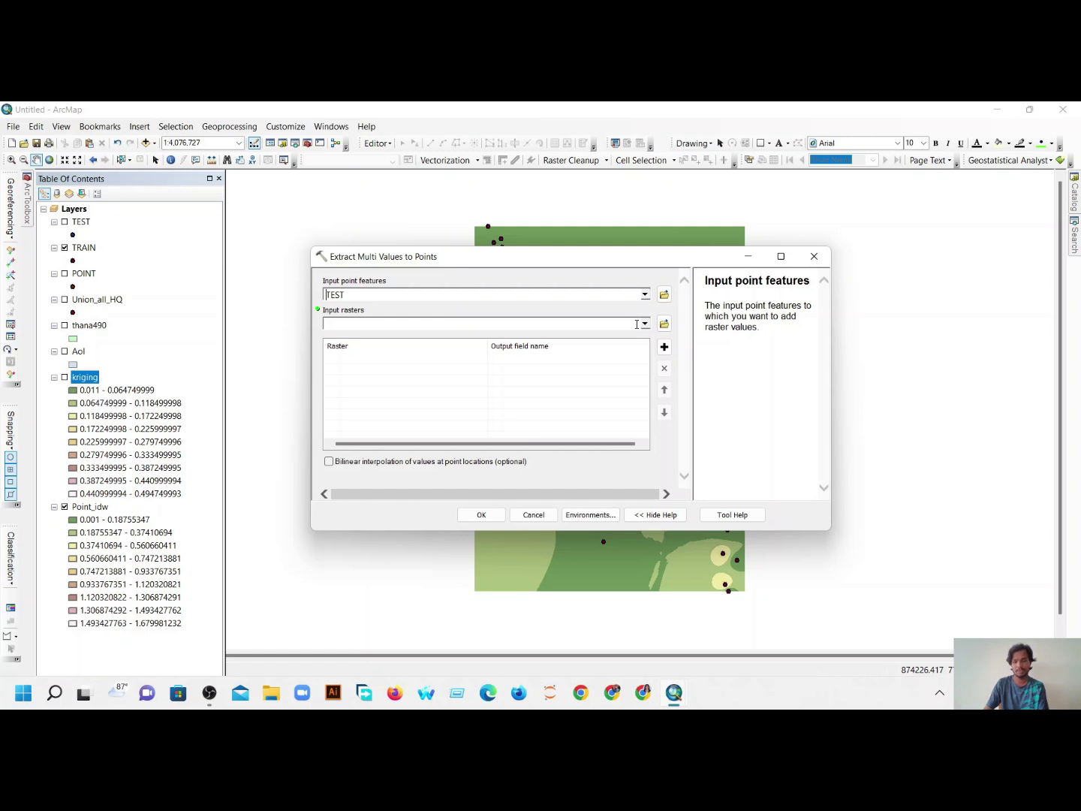
left_click(645, 325)
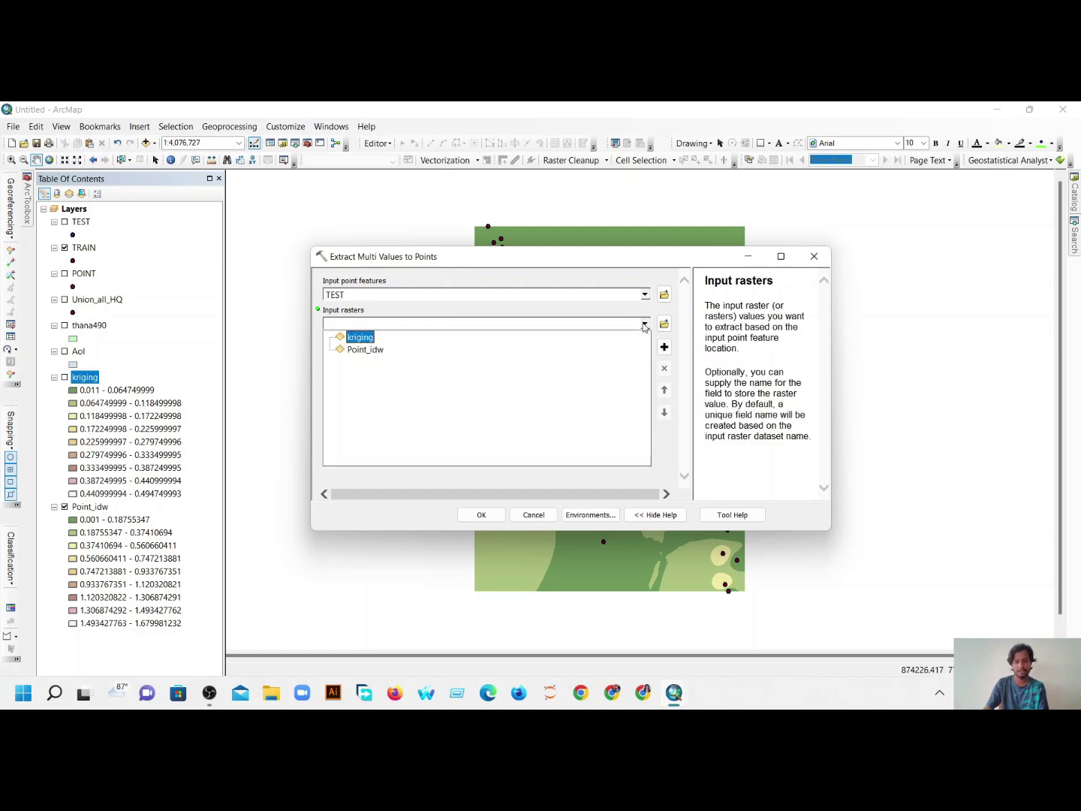
left_click(372, 349)
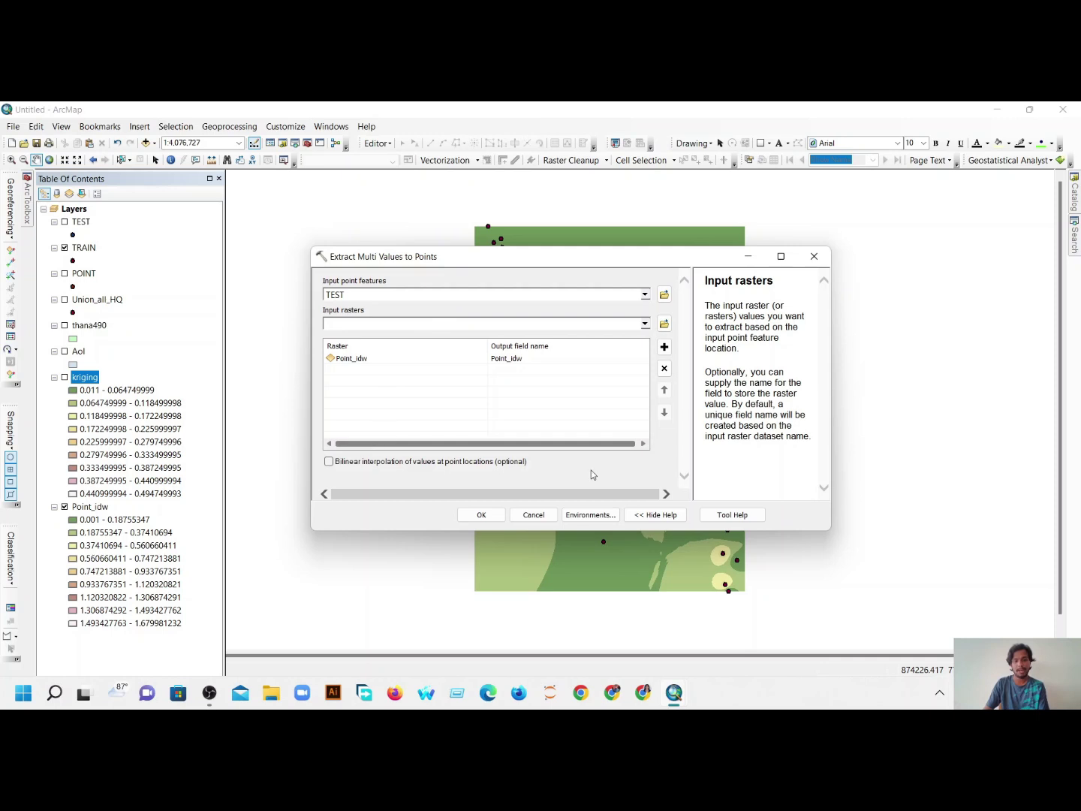
left_click(481, 515)
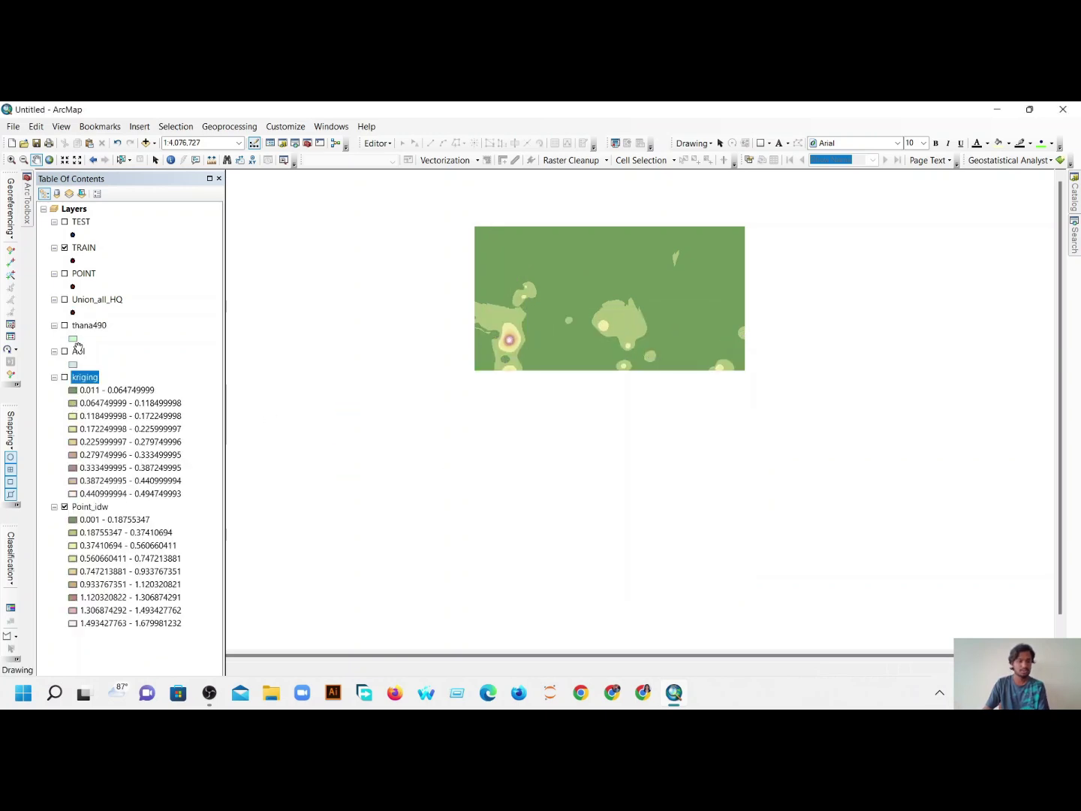
- Show TEST instead of TRAIN and open the TEST attribute table at full size to view the Mn_mg_l and Point_idw fields
left_click(66, 249)
left_click(65, 222)
left_click(80, 220)
right_click(77, 221)
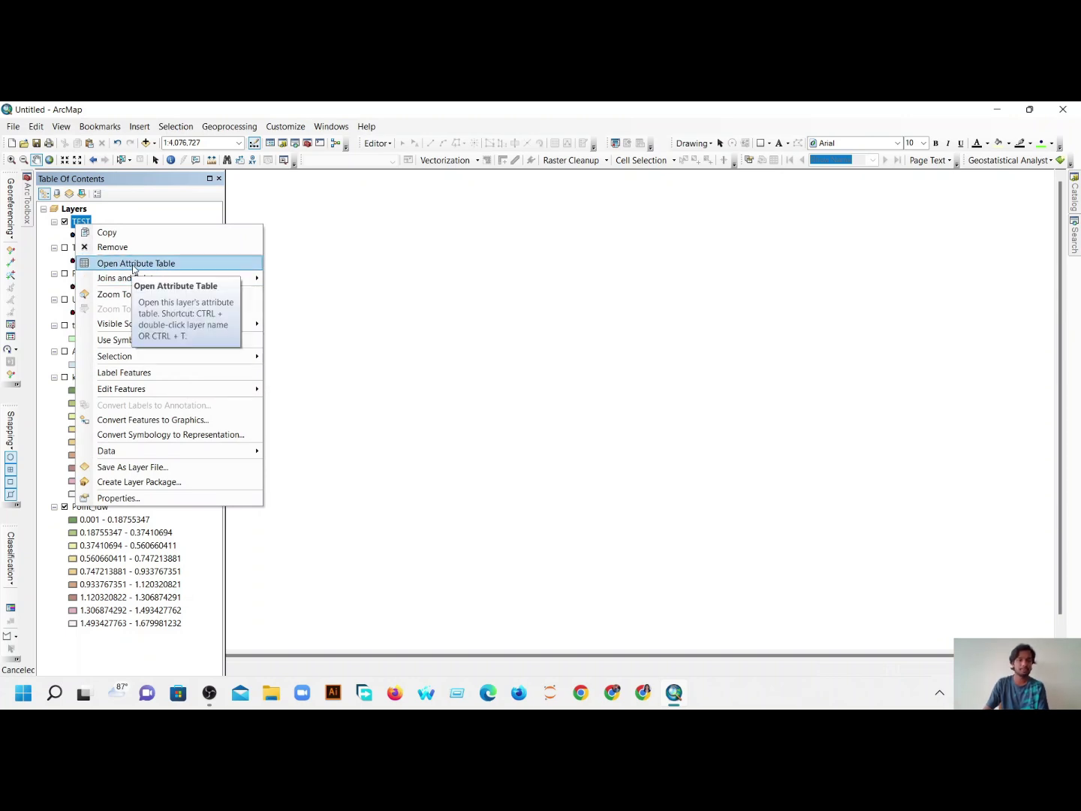
left_click(135, 264)
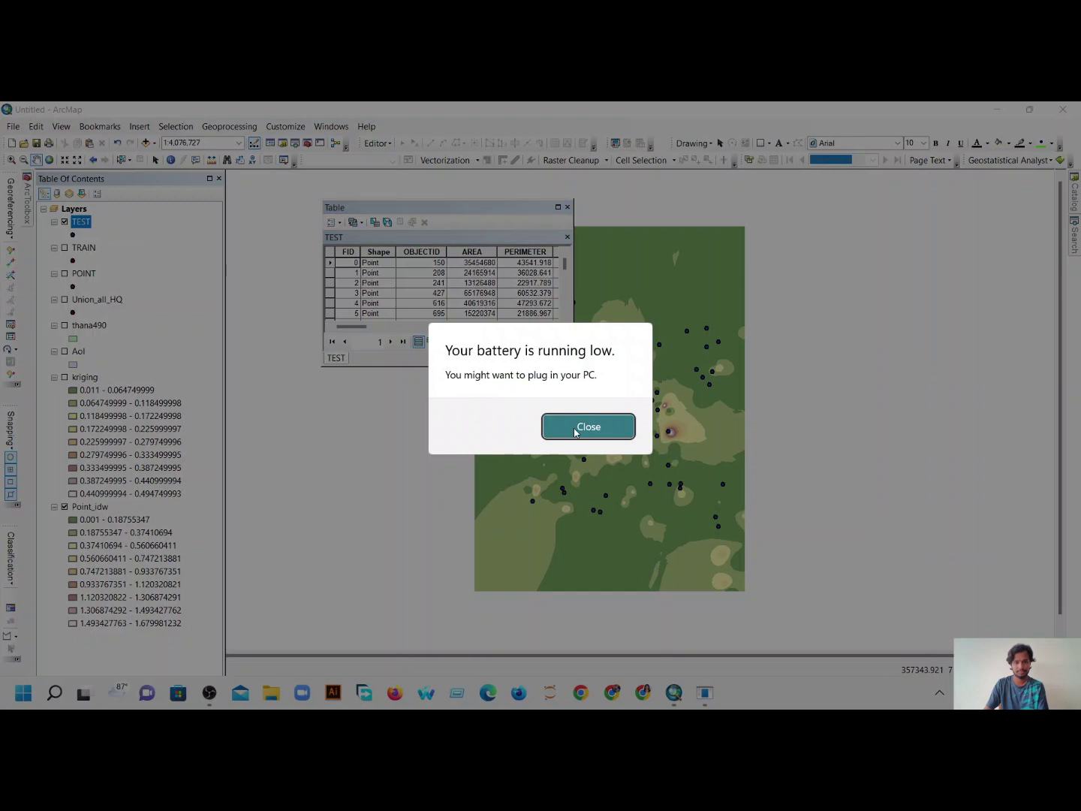
left_click(559, 427)
left_click(557, 208)
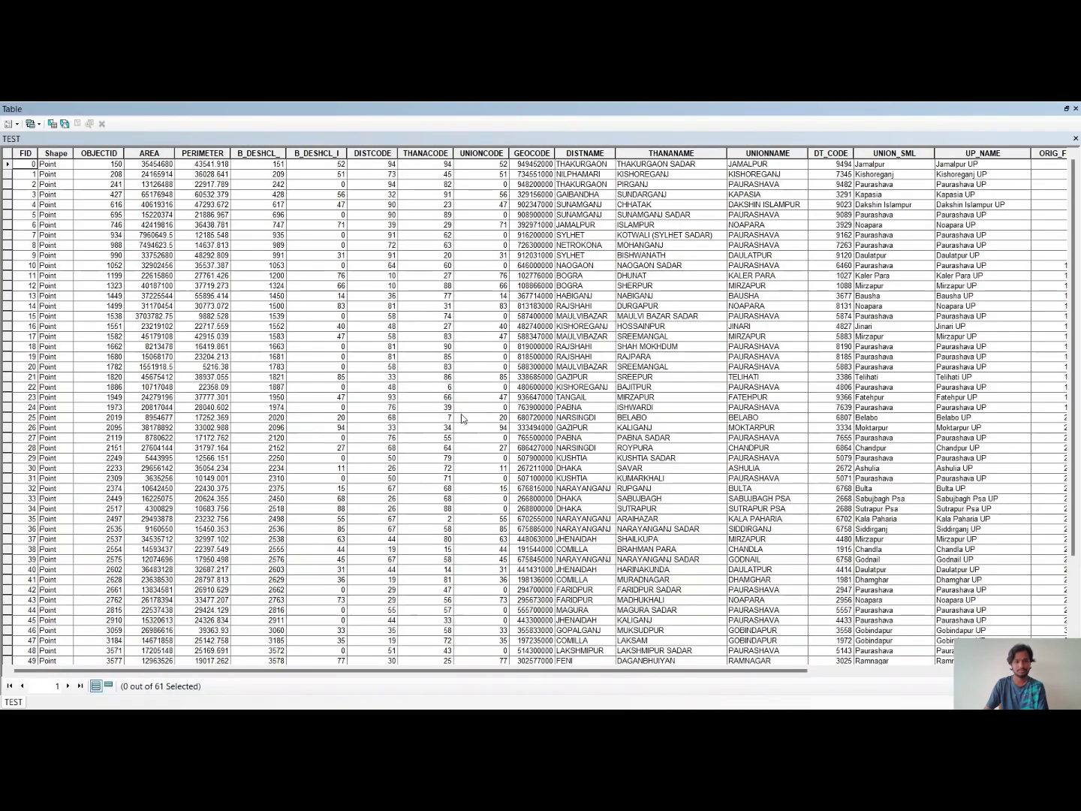
left_click_drag(190, 669, 438, 670)
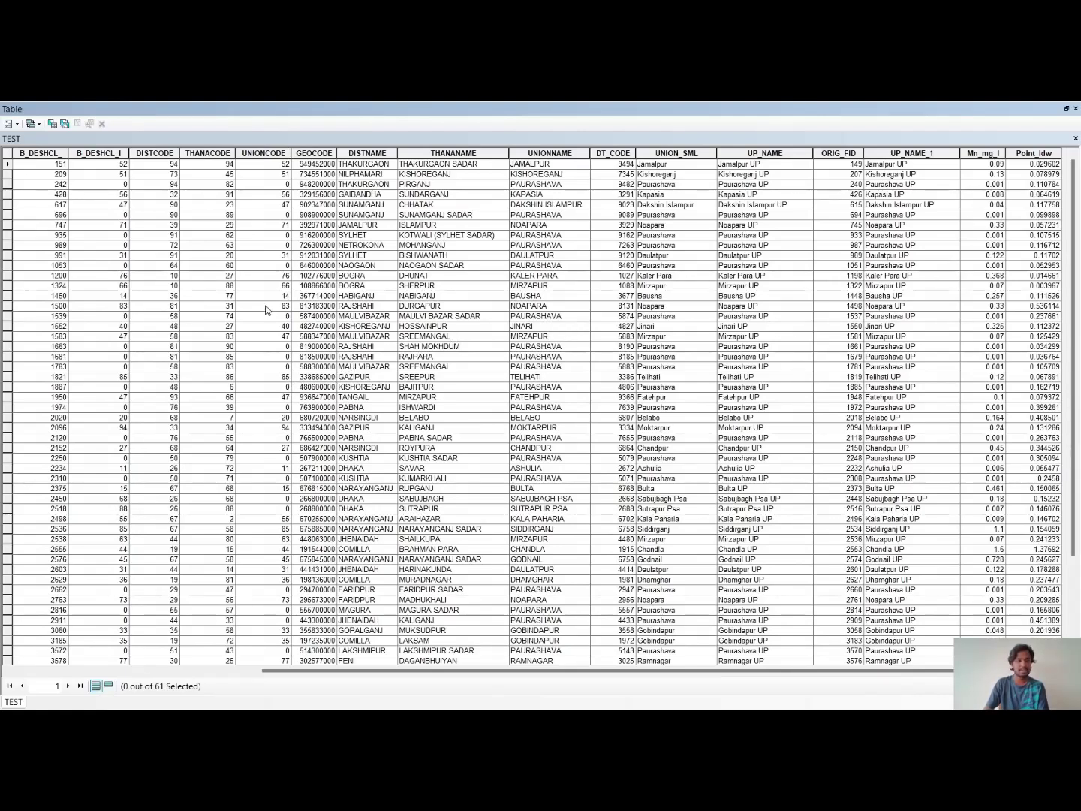
- Select all records in the TEST attribute table, copy them and shrink the table window
left_click(18, 130)
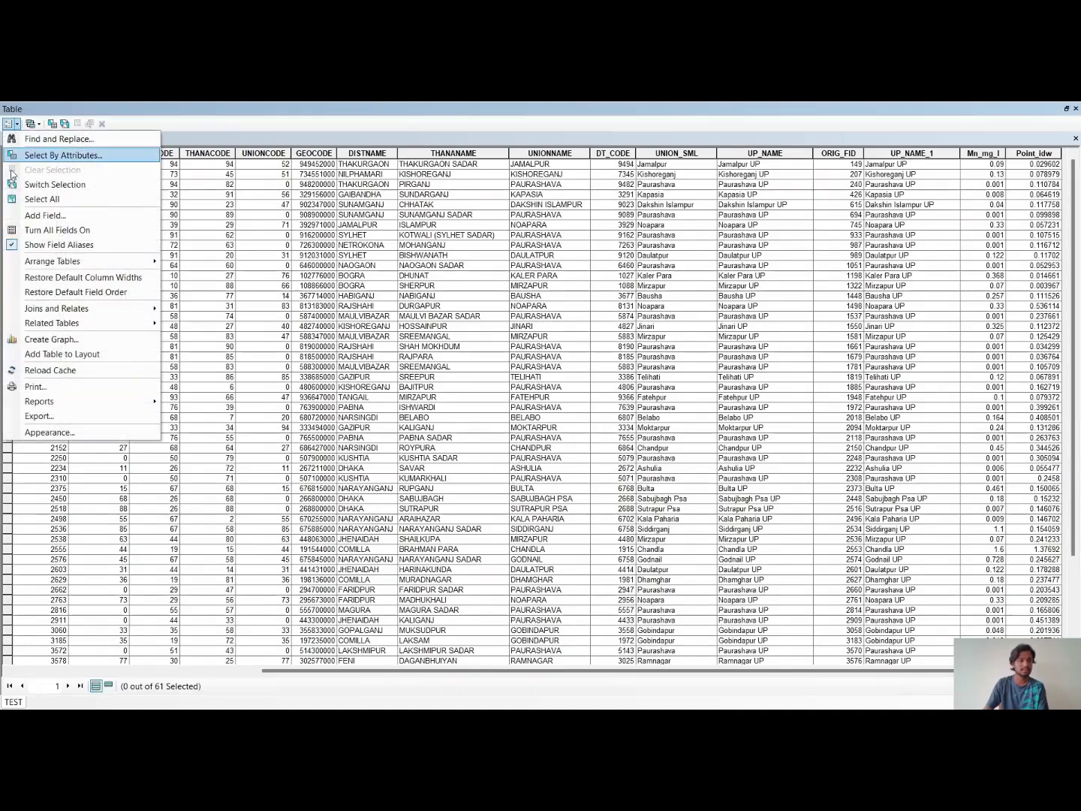
left_click(33, 204)
right_click(9, 166)
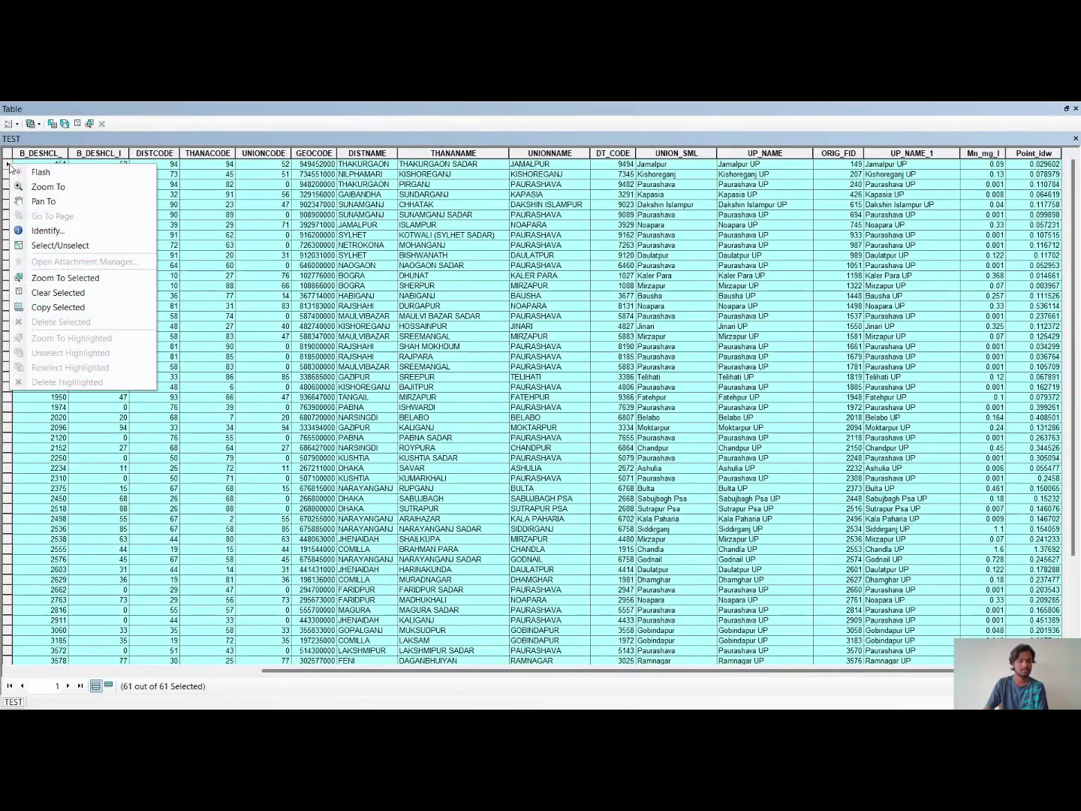
left_click(75, 307)
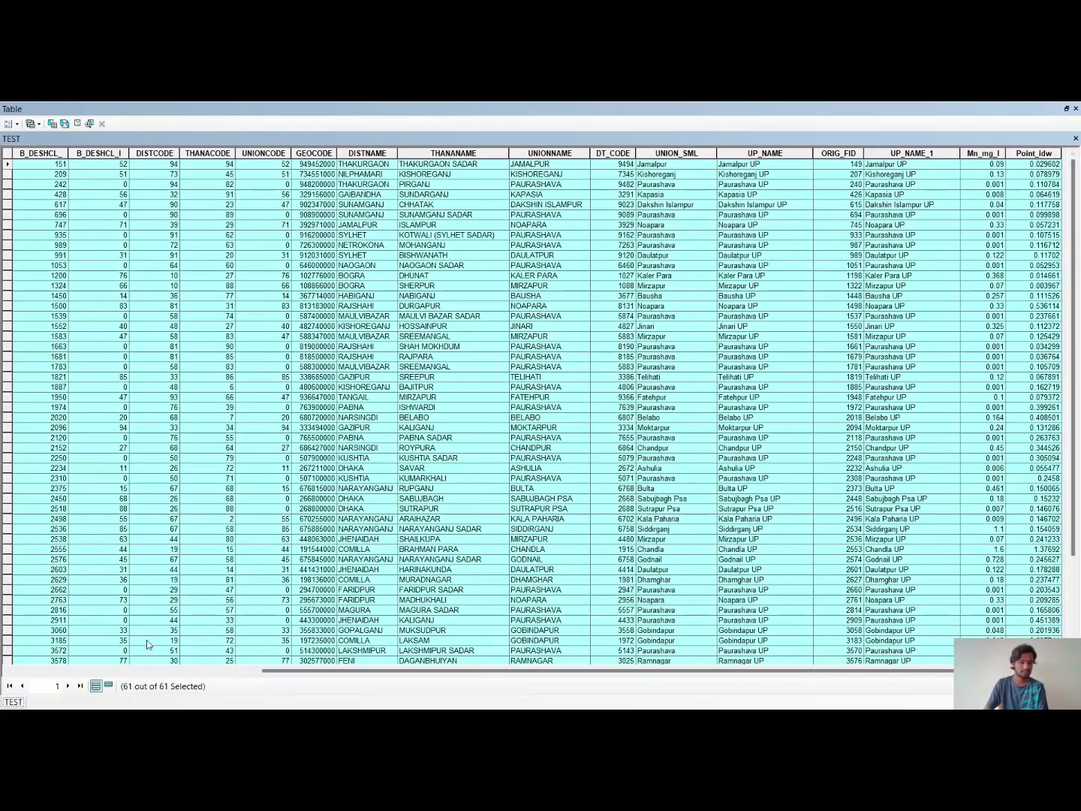
double_click(997, 112)
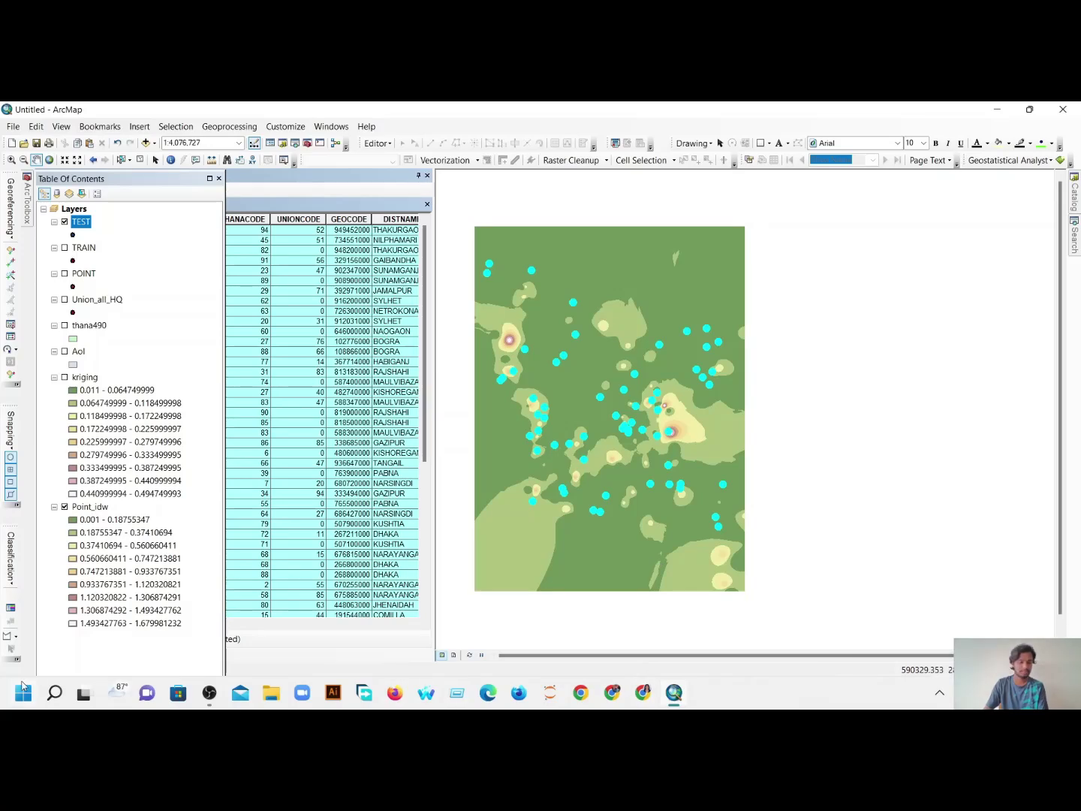
- Switch to Excel 2013, create a blank workbook and paste the copied TEST records at cell A1
left_click(50, 692)
type("exce")
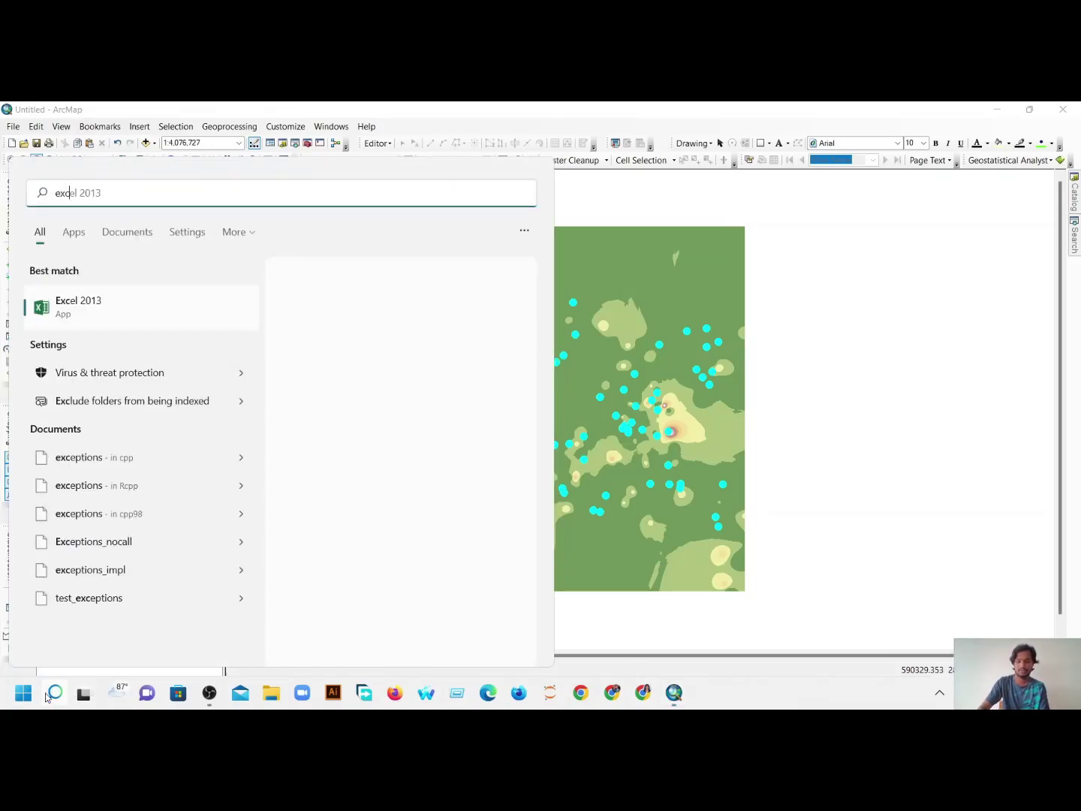
key("Return")
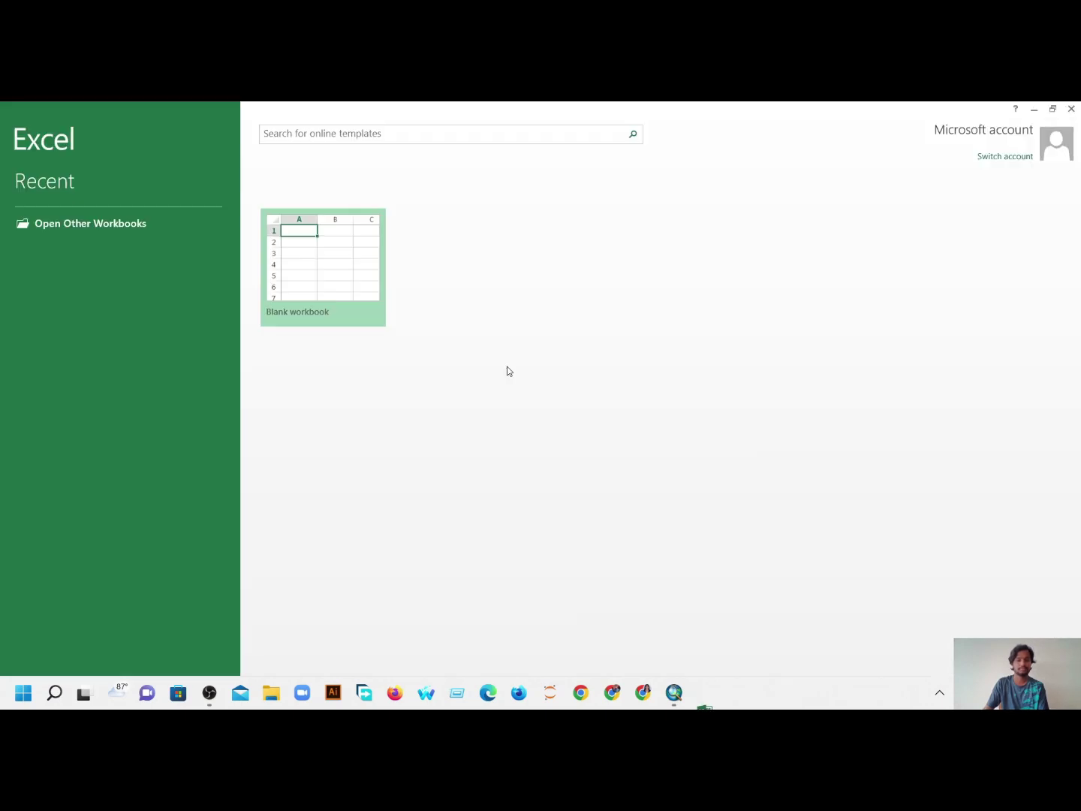
left_click(328, 254)
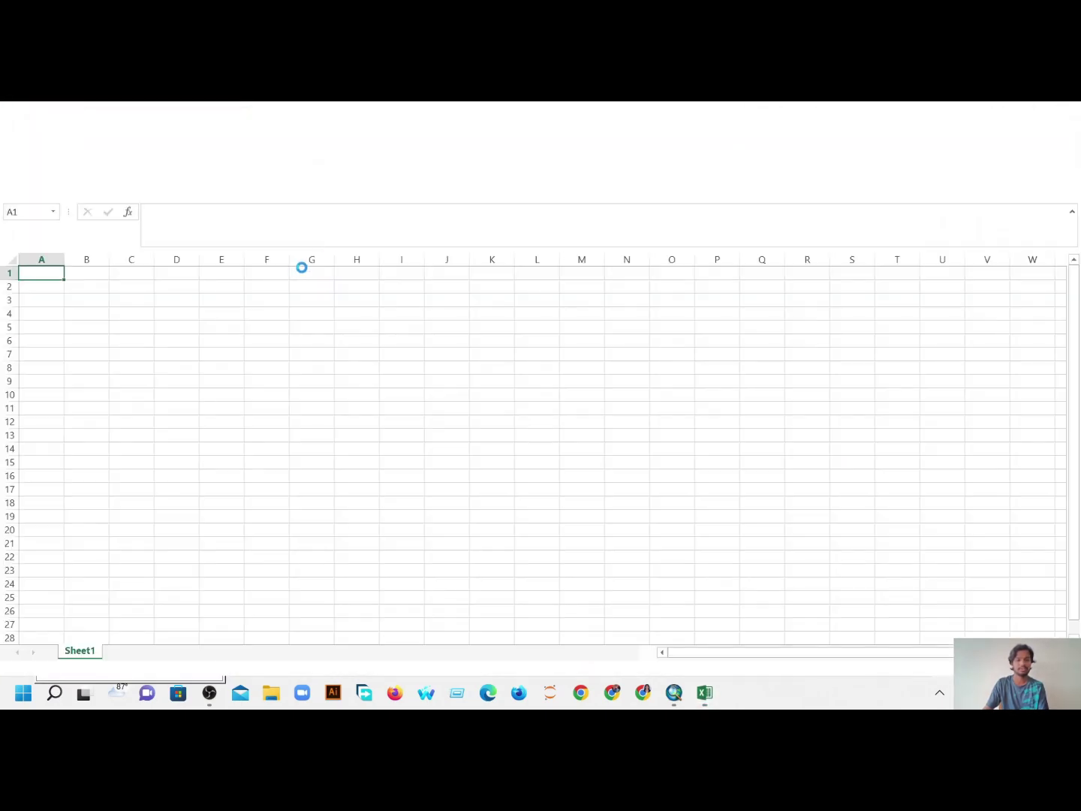
right_click(41, 273)
left_click(70, 334)
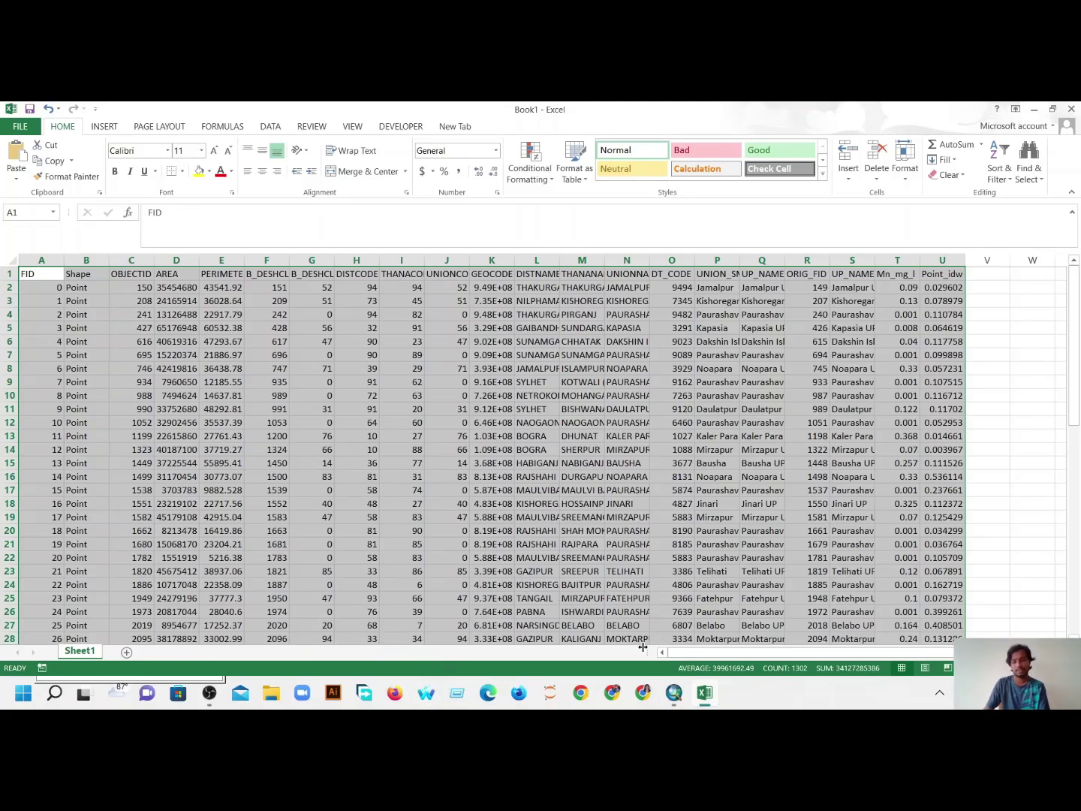
- Start a formula in cell W3 with SUM and a nested SUMSQ function
left_click_drag(692, 658, 820, 658)
left_click(1014, 316)
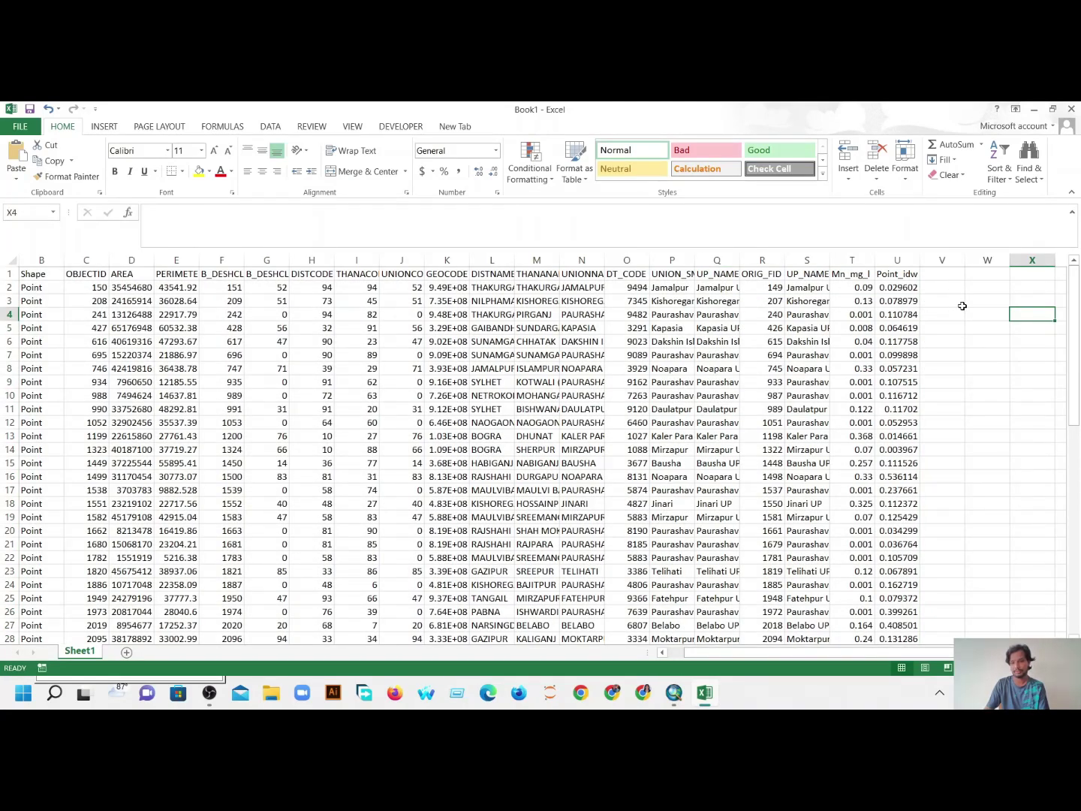
left_click(980, 303)
type("=")
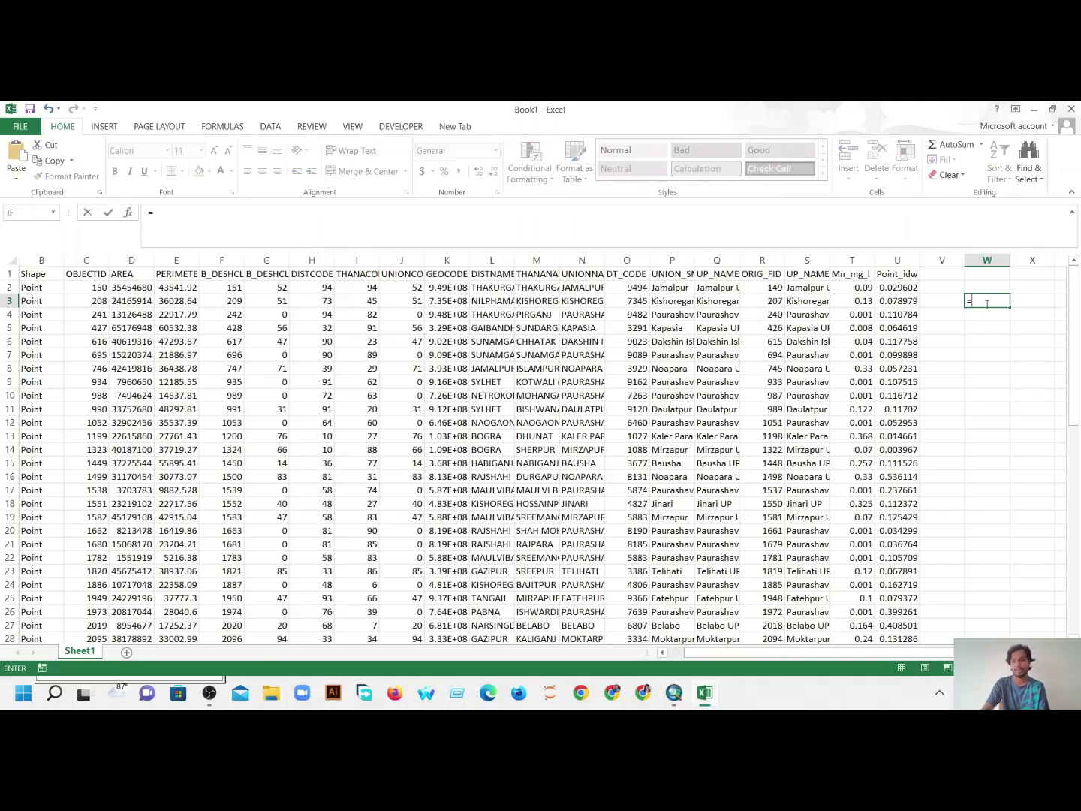
type("sum")
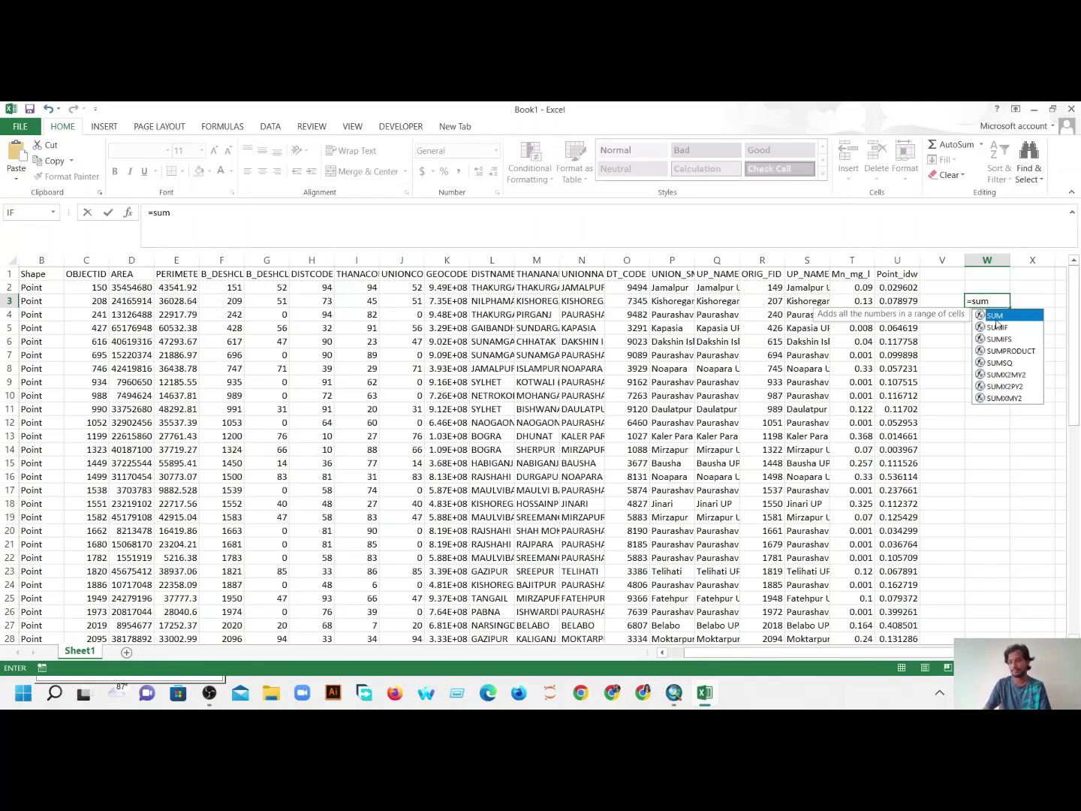
double_click(996, 318)
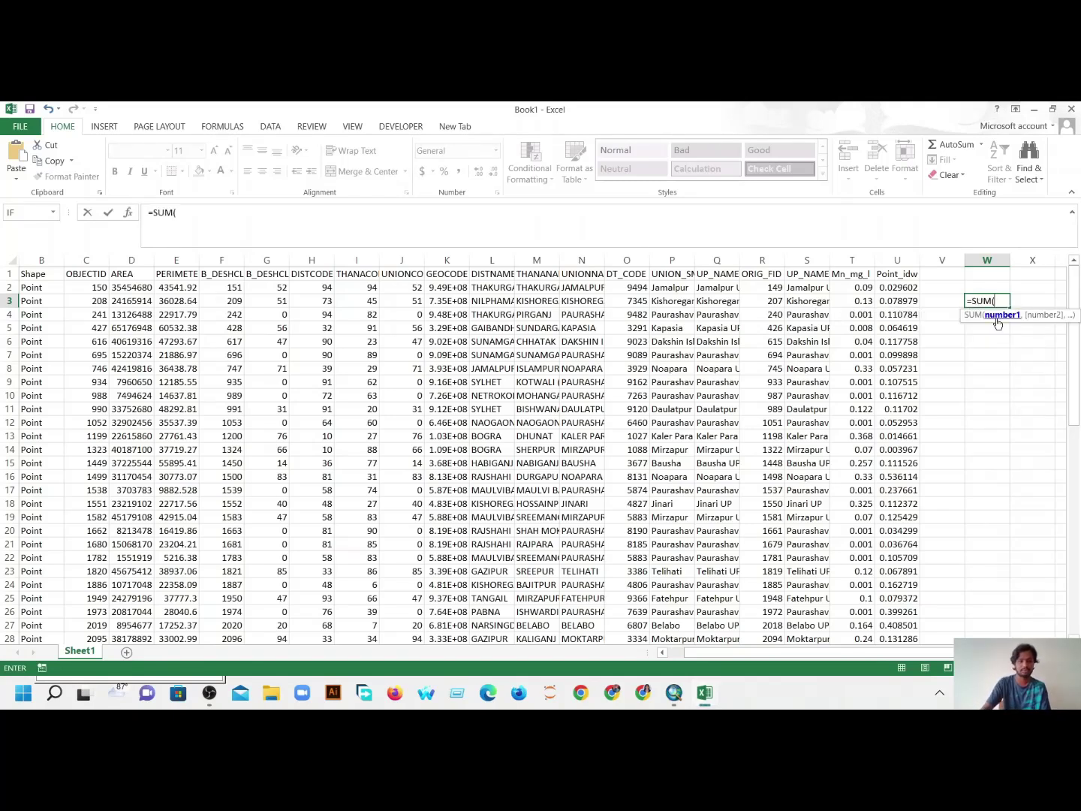
type("su")
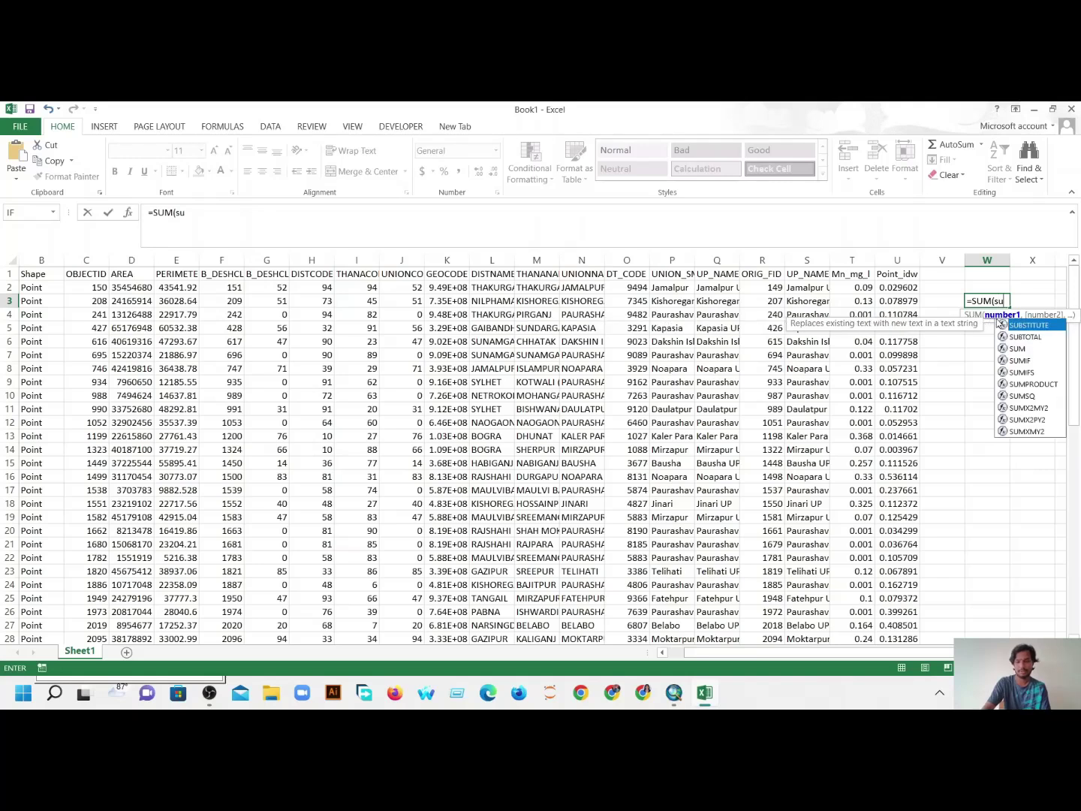
type("mc")
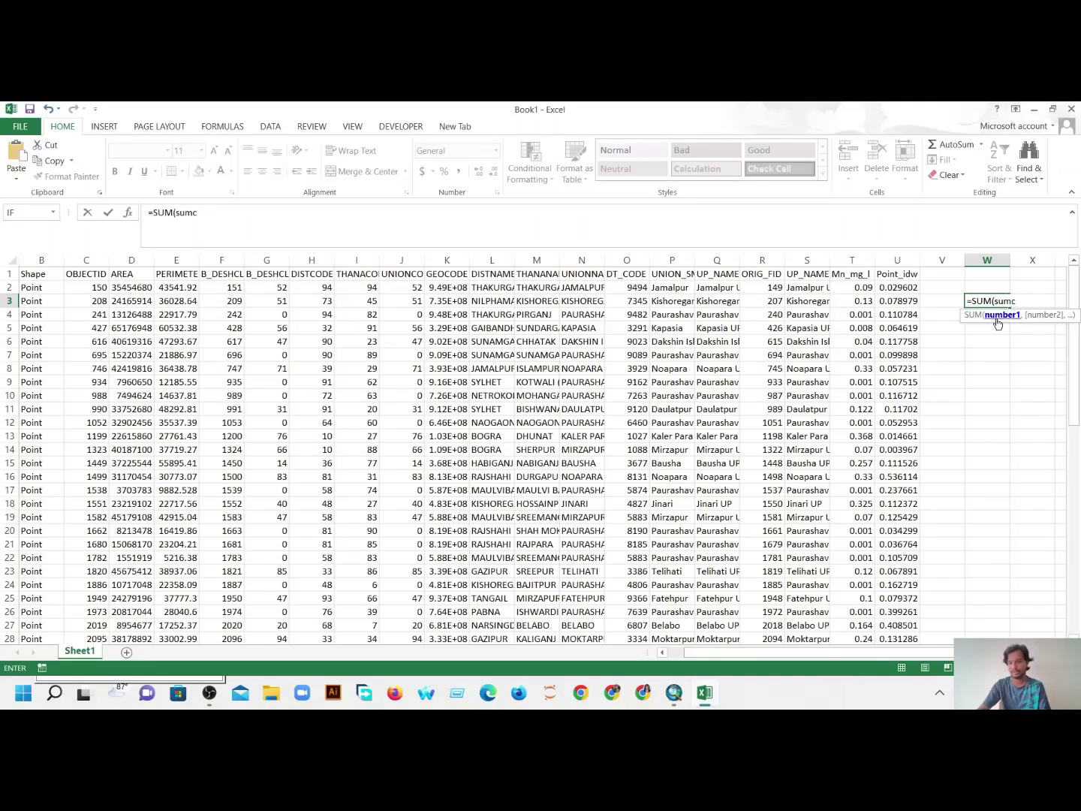
key("BackSpace")
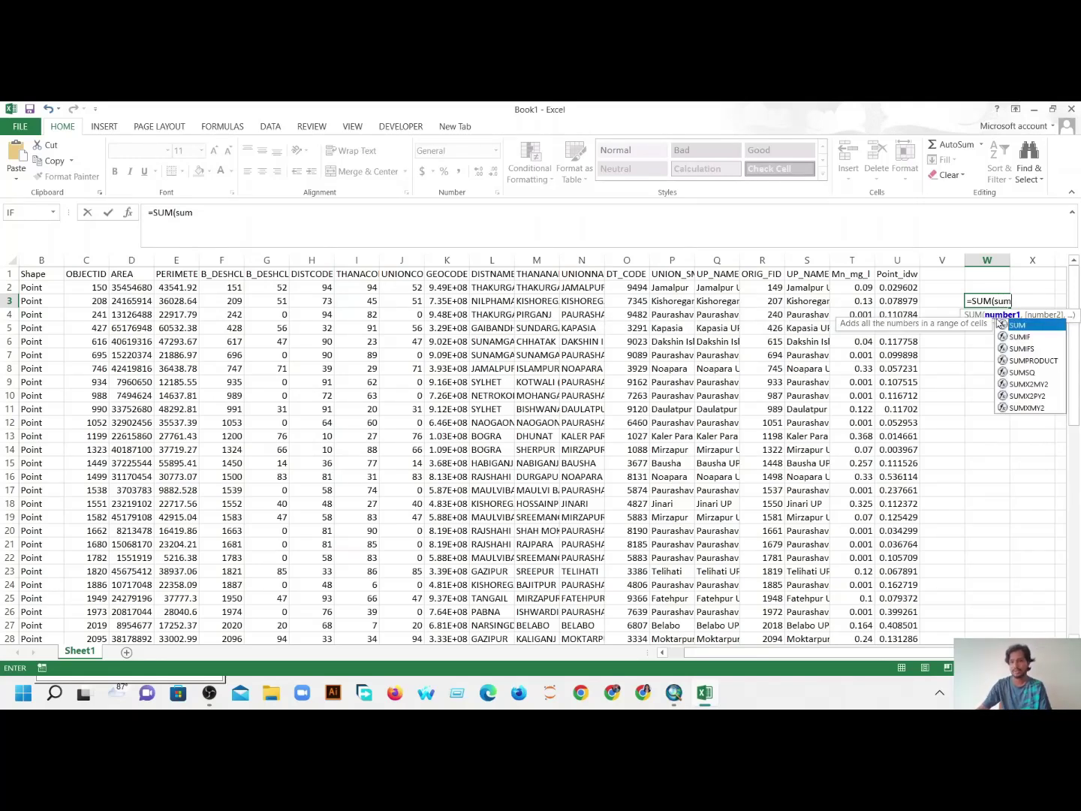
double_click(1026, 373)
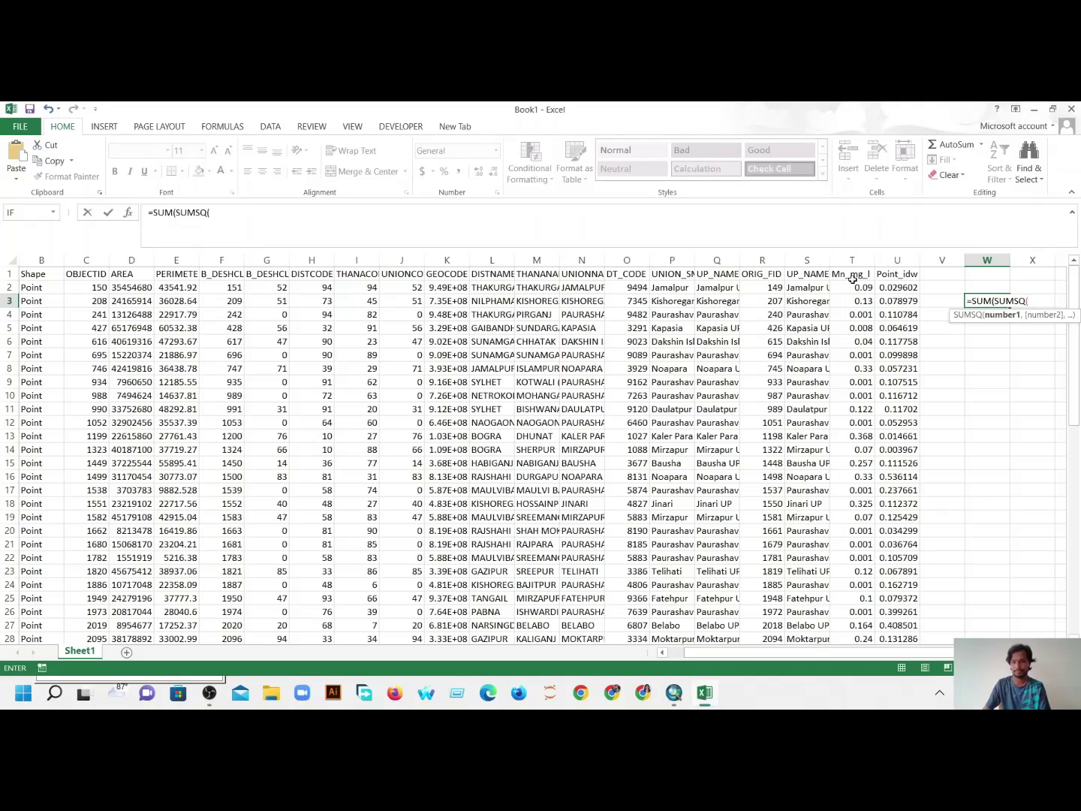
left_click_drag(852, 287, 865, 611)
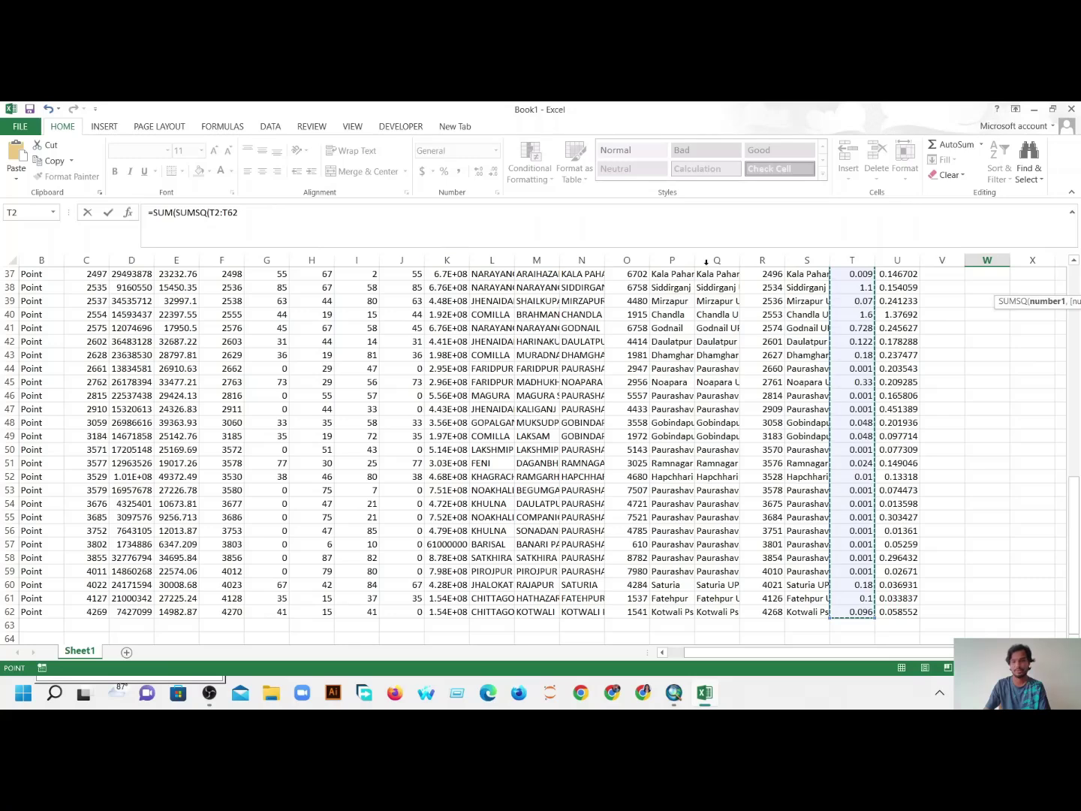
scroll(802, 488, "up", 4)
scroll(802, 490, "up", 8)
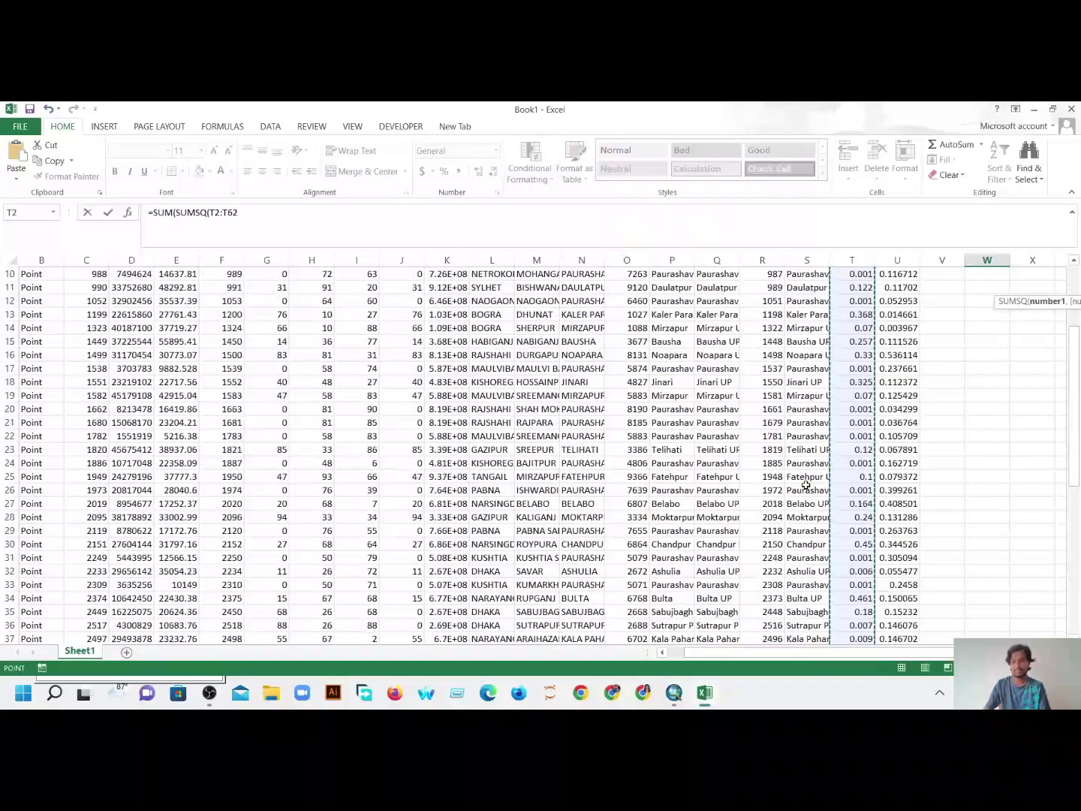
left_click_drag(897, 290, 890, 337)
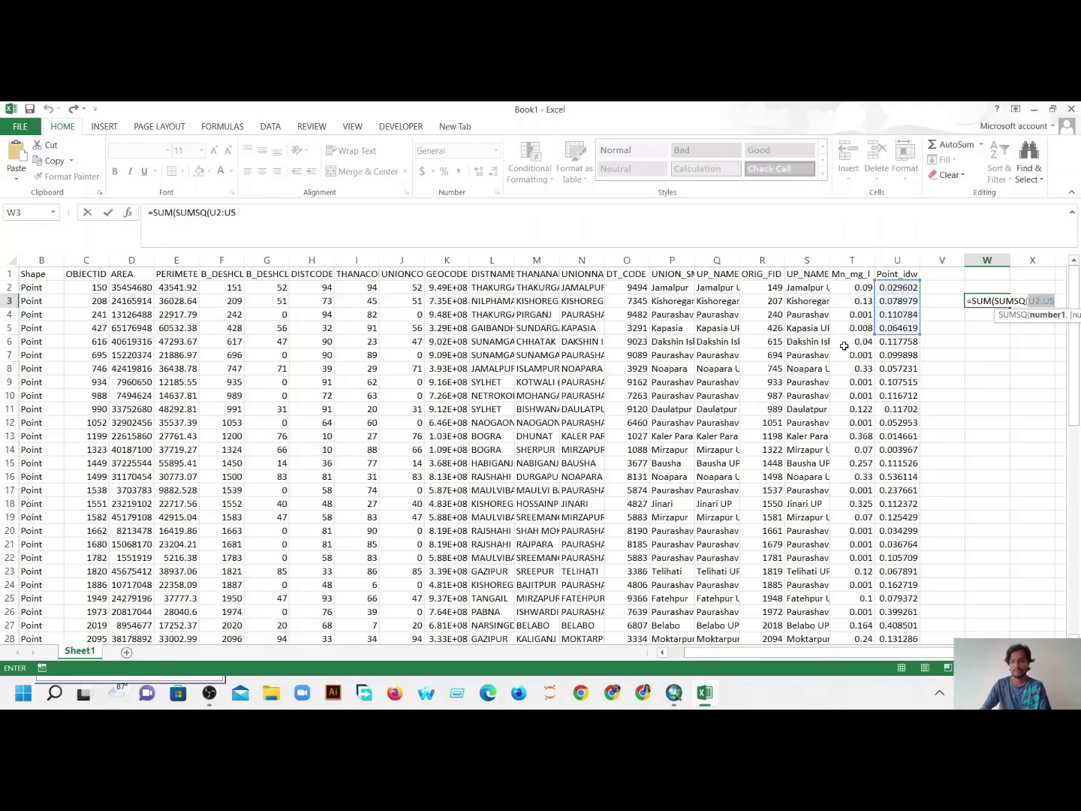
- Supply the Mn_mg_l range T2:T62 and the Point_idw range U2:U62 as the two SUMSQ arguments
left_click(863, 287)
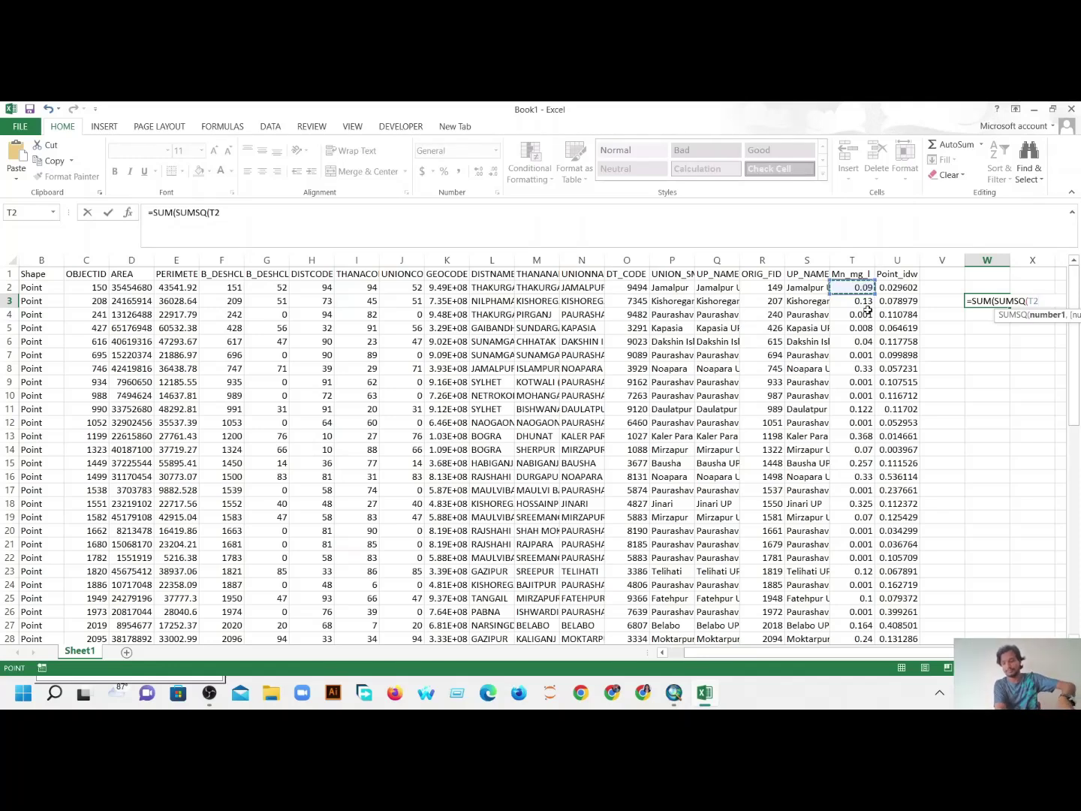
key("ctrl+shift+Down")
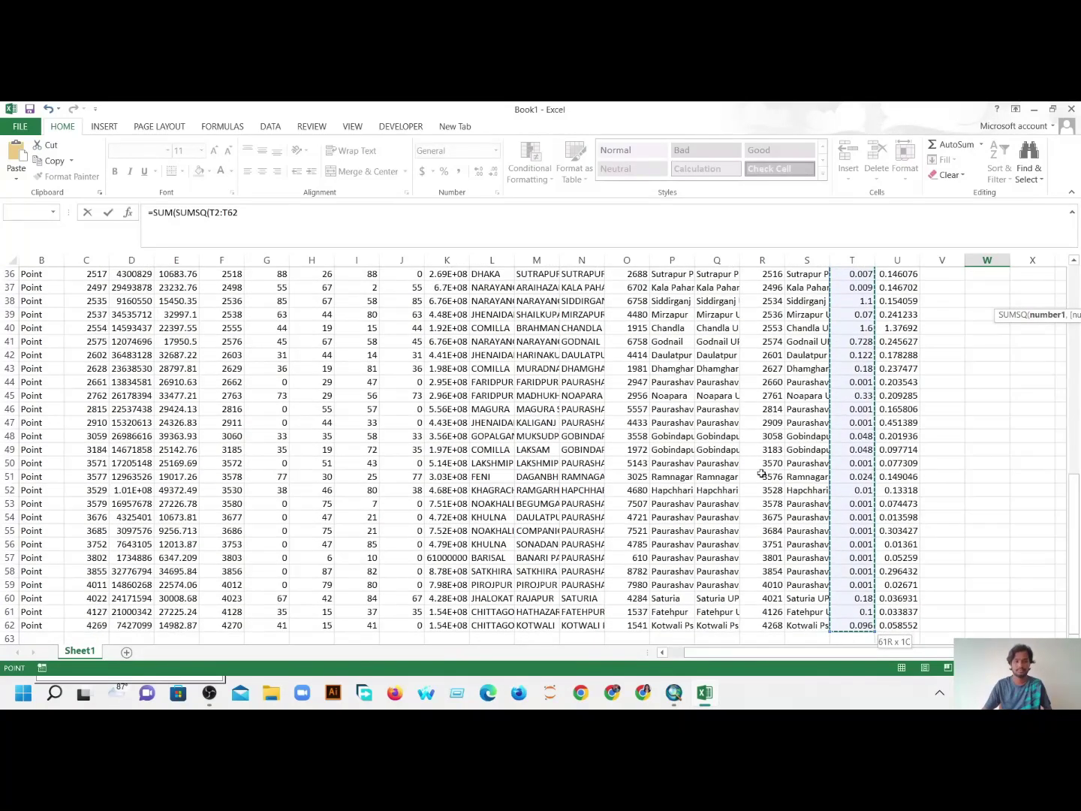
left_click(397, 212)
type(",")
left_click_drag(1080, 530, 1080, 297)
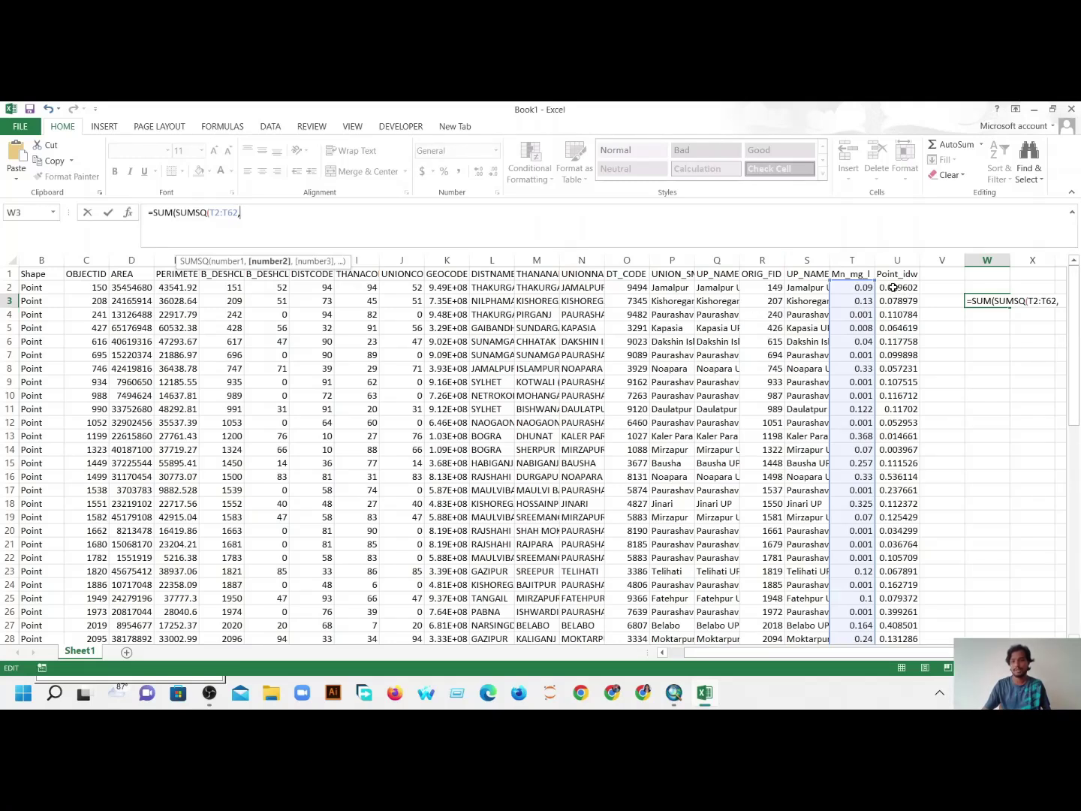
left_click_drag(893, 288, 910, 321)
key("ctrl+shift+Down")
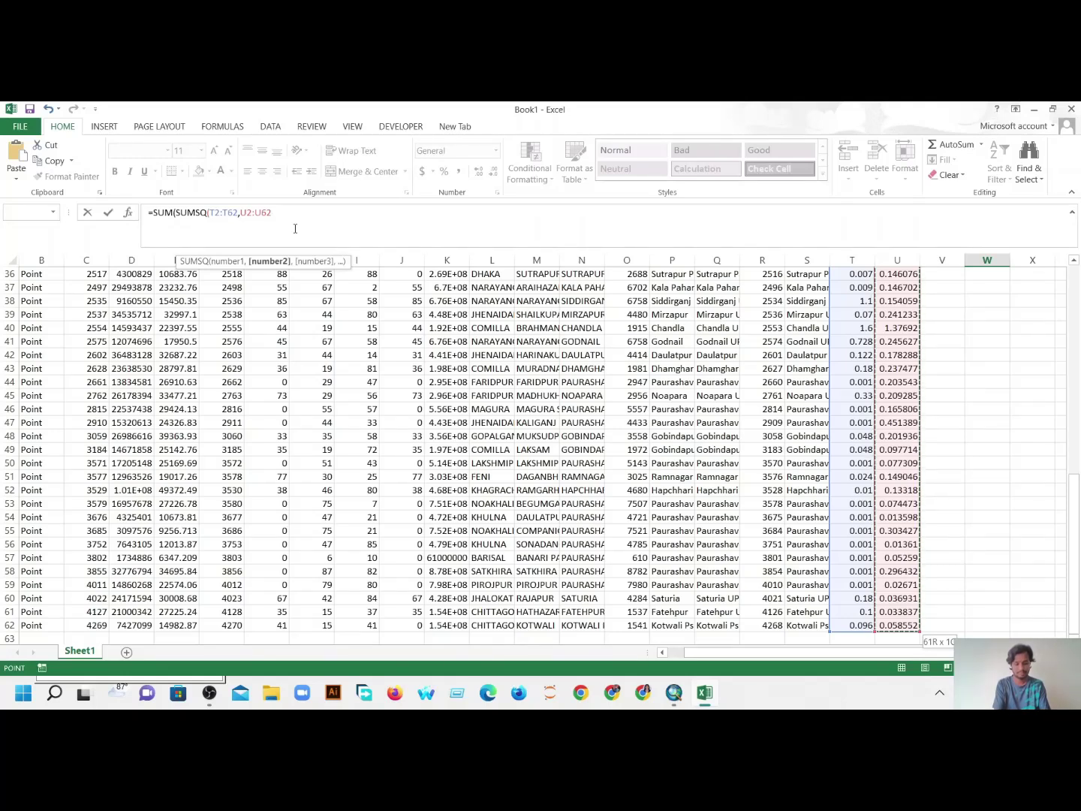
- Close the SUMSQ function, add a division operator after it and remove the stray T3 reference from the W3 formula
type("/")
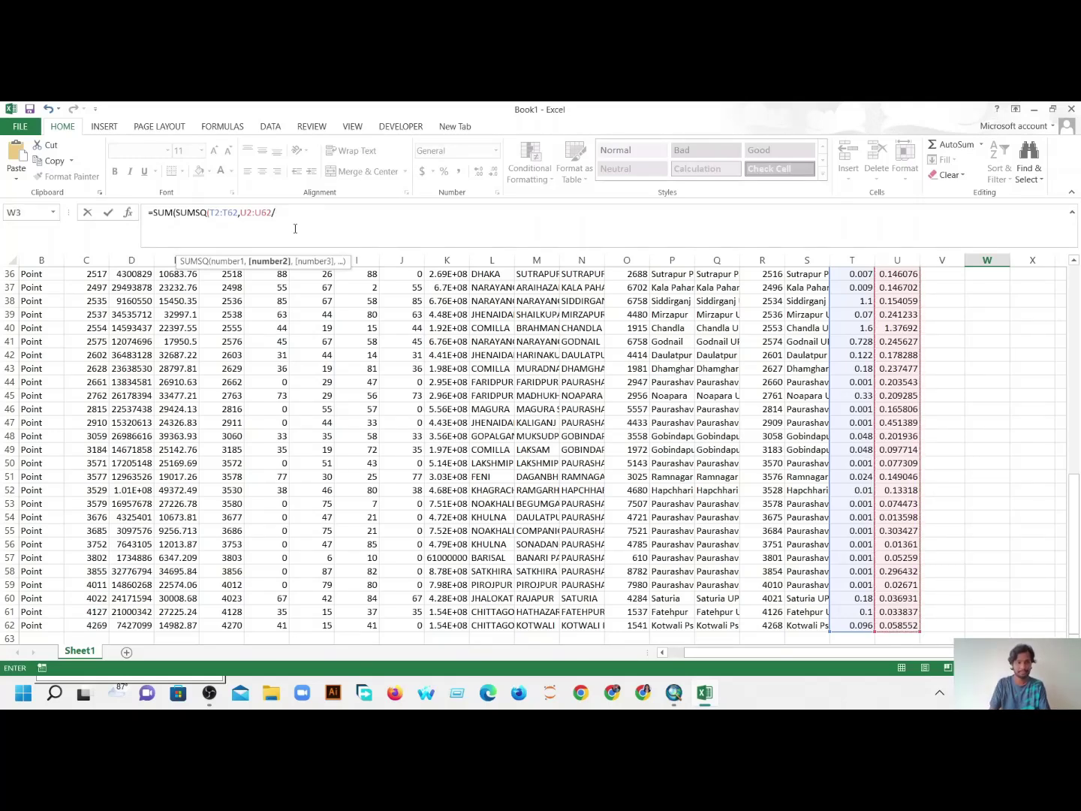
key("Left")
key("Left")
key("Left")
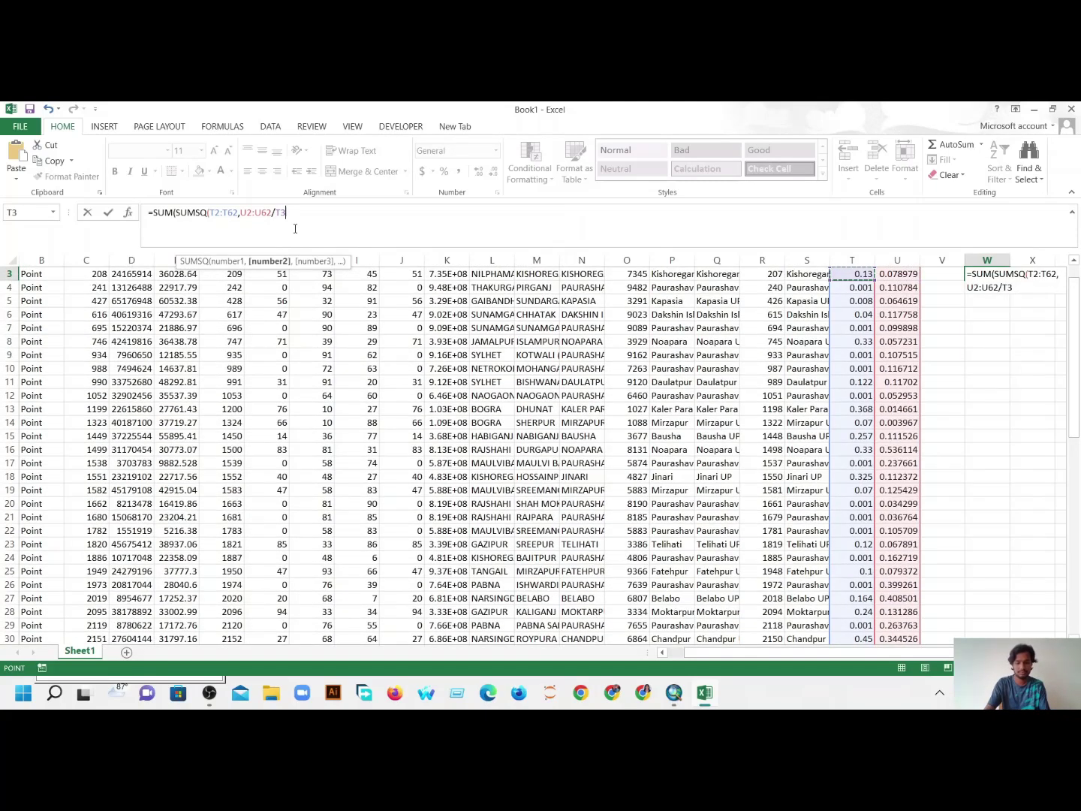
left_click(272, 213)
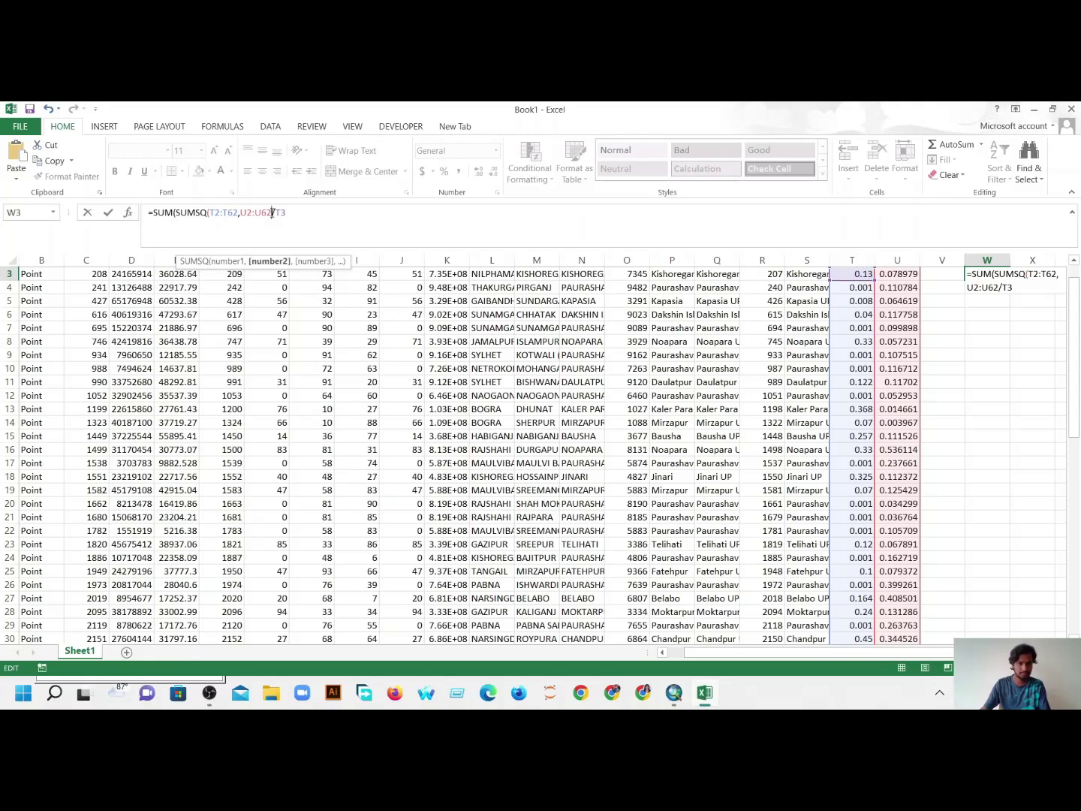
left_click(273, 212)
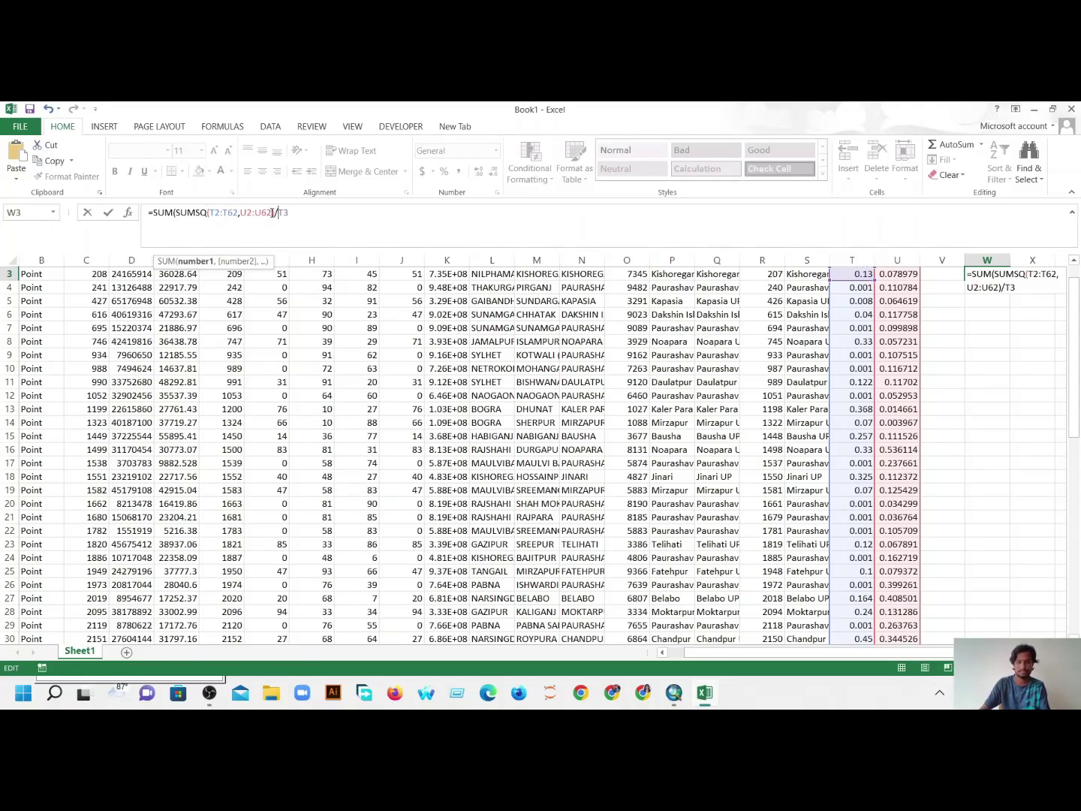
key("BackSpace")
key("BackSpace")
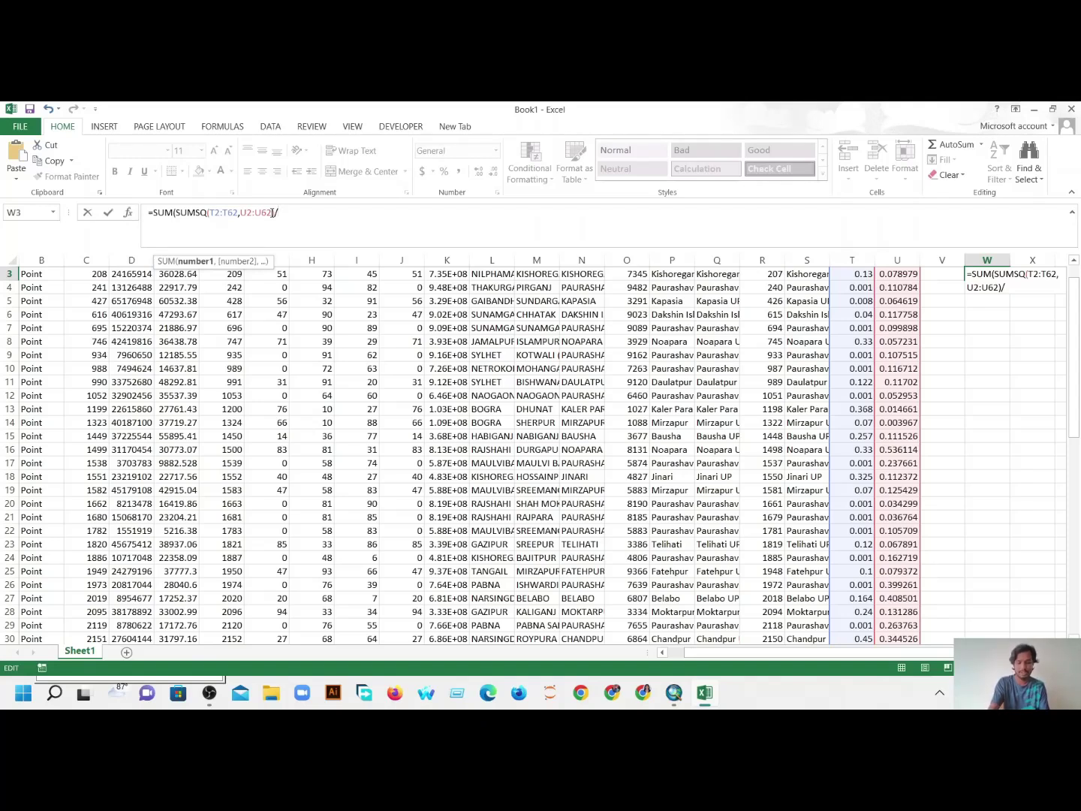
- Complete the W3 formula with COUNTA(T2:T62) as the divisor, enter it and reselect the cell to review it
type("cont")
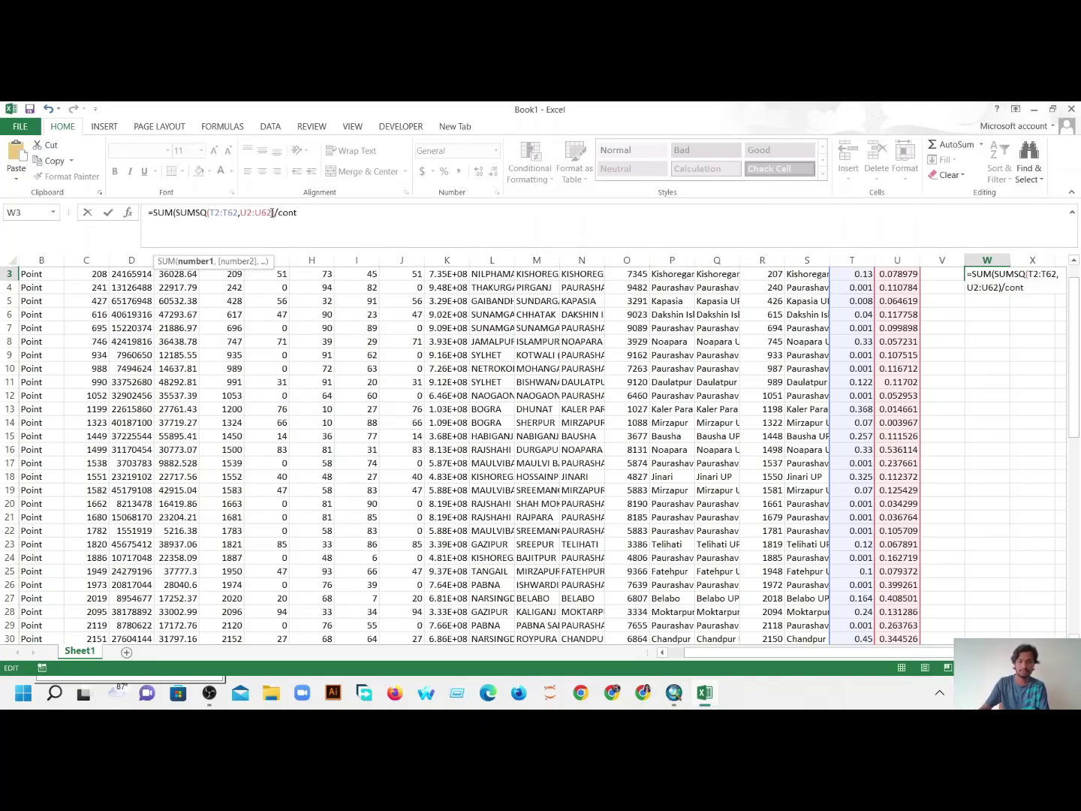
key("BackSpace")
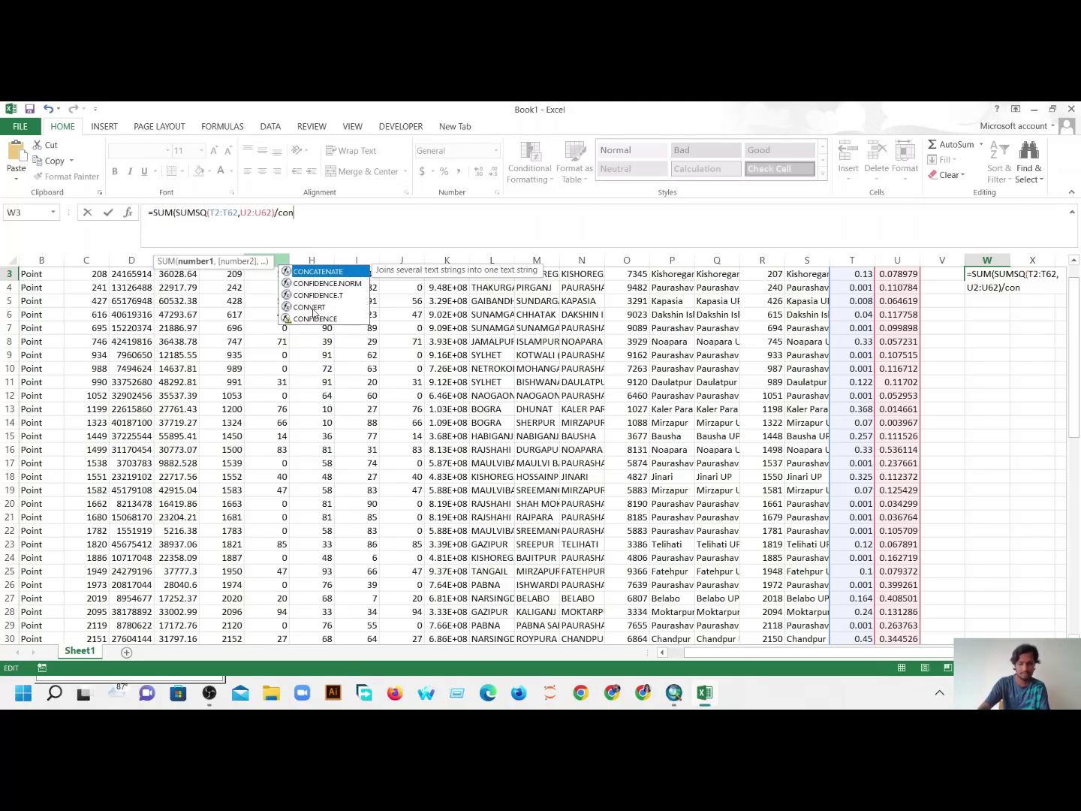
key("BackSpace")
type("u")
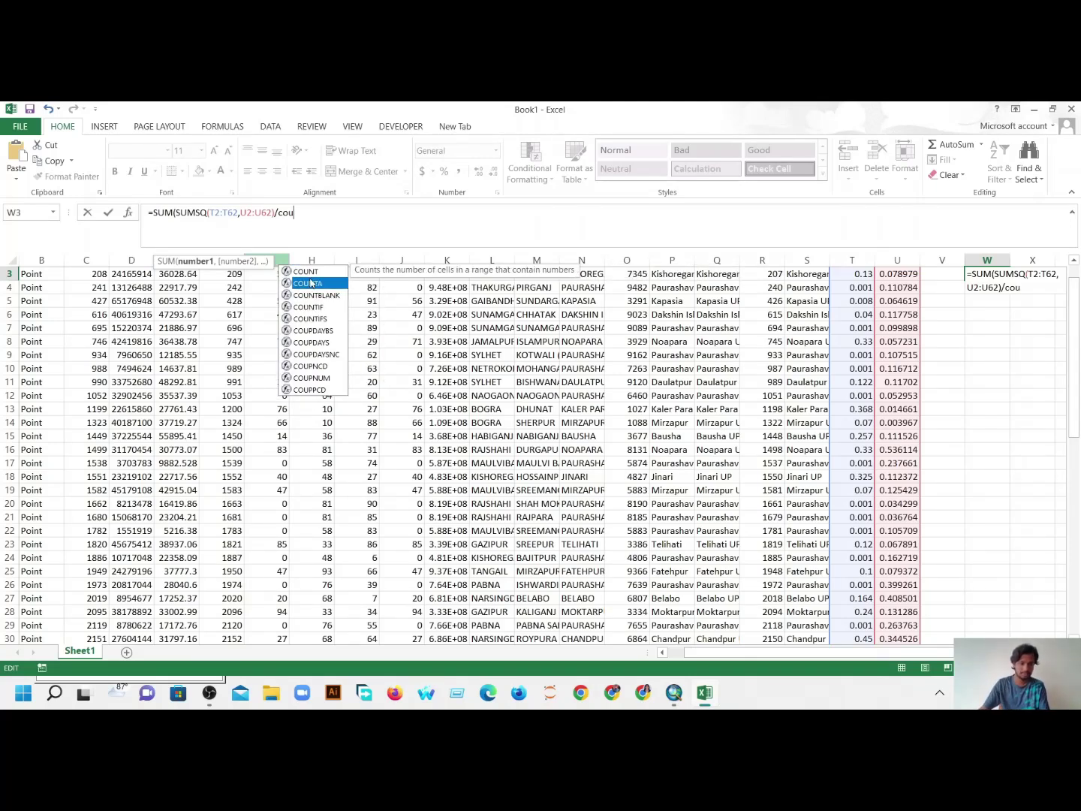
double_click(308, 283)
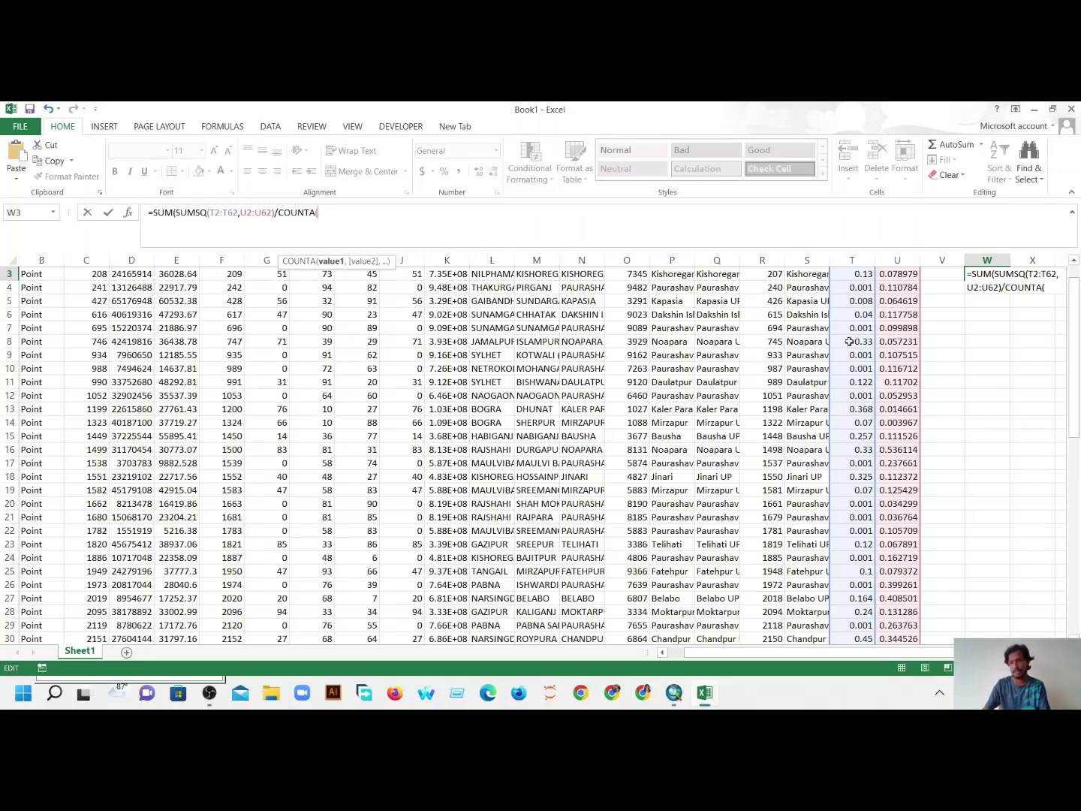
left_click_drag(1074, 413, 1080, 327)
left_click(861, 290)
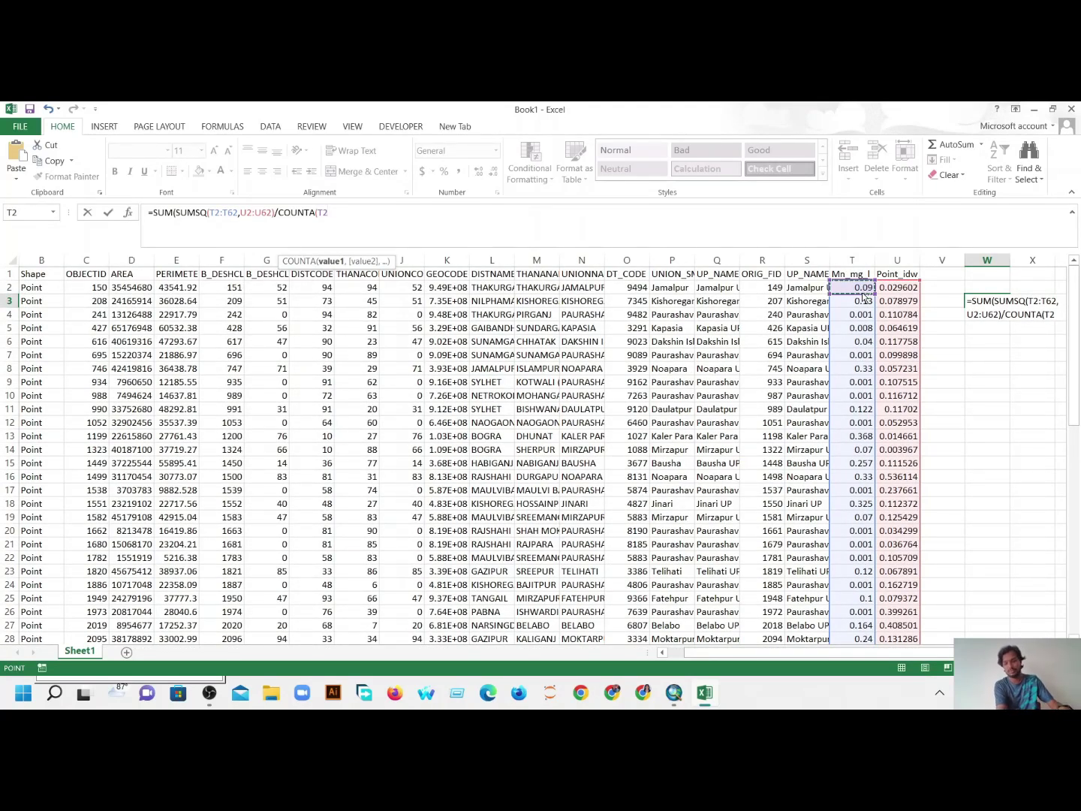
key("ctrl+shift+Down")
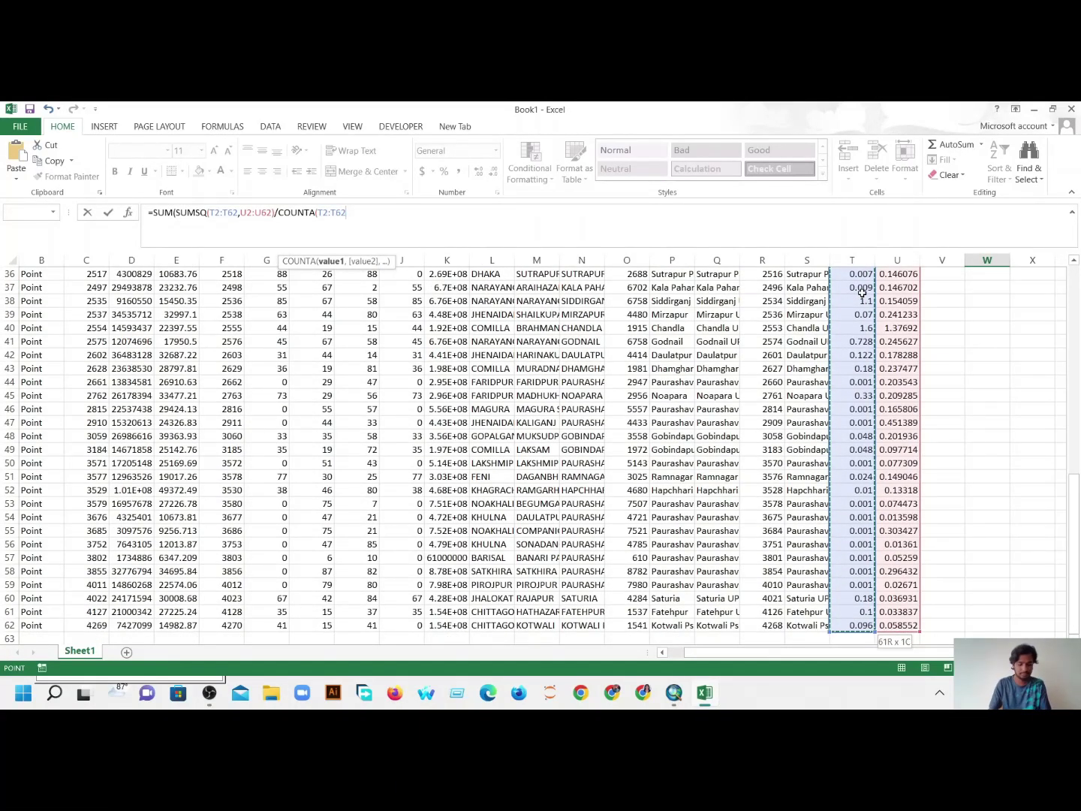
type("))")
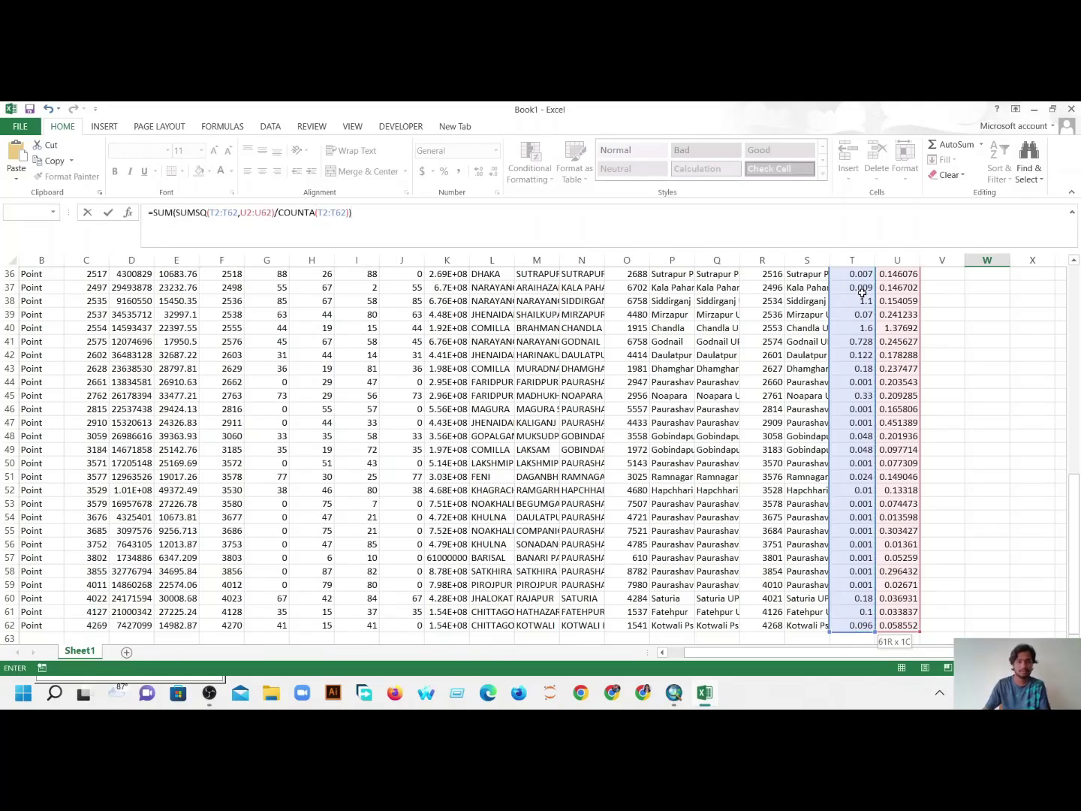
key("Return")
scroll(1078, 323, "up", 1)
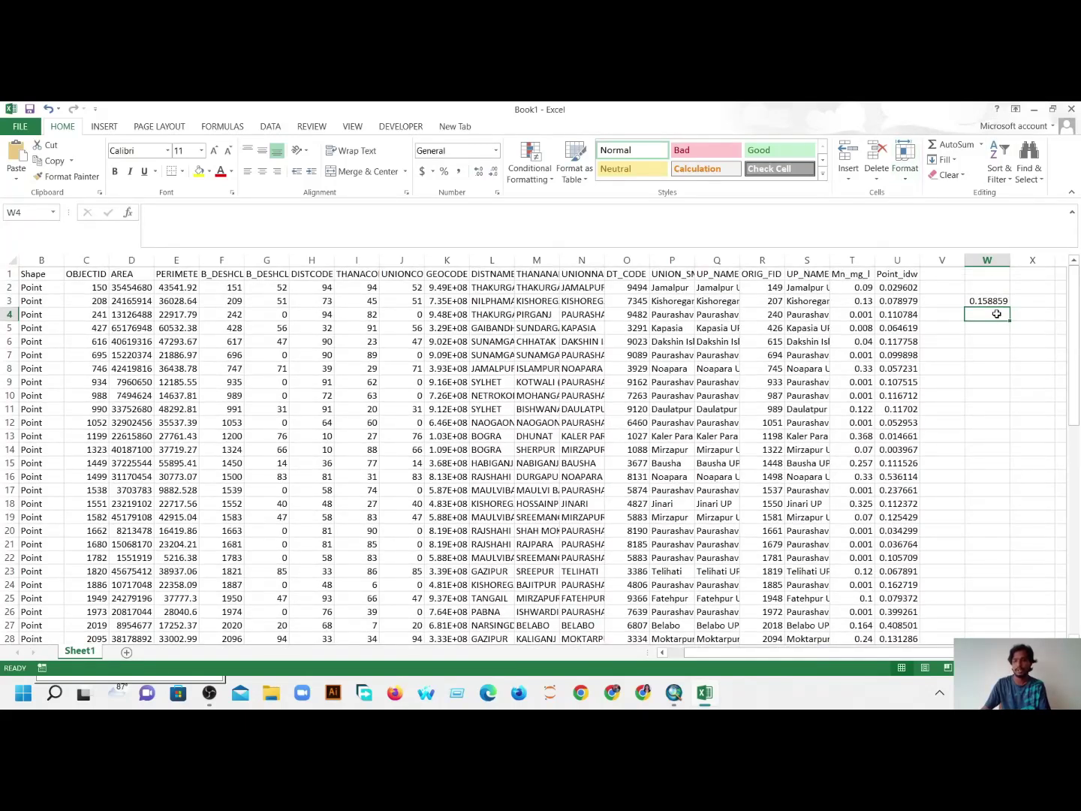
left_click(991, 301)
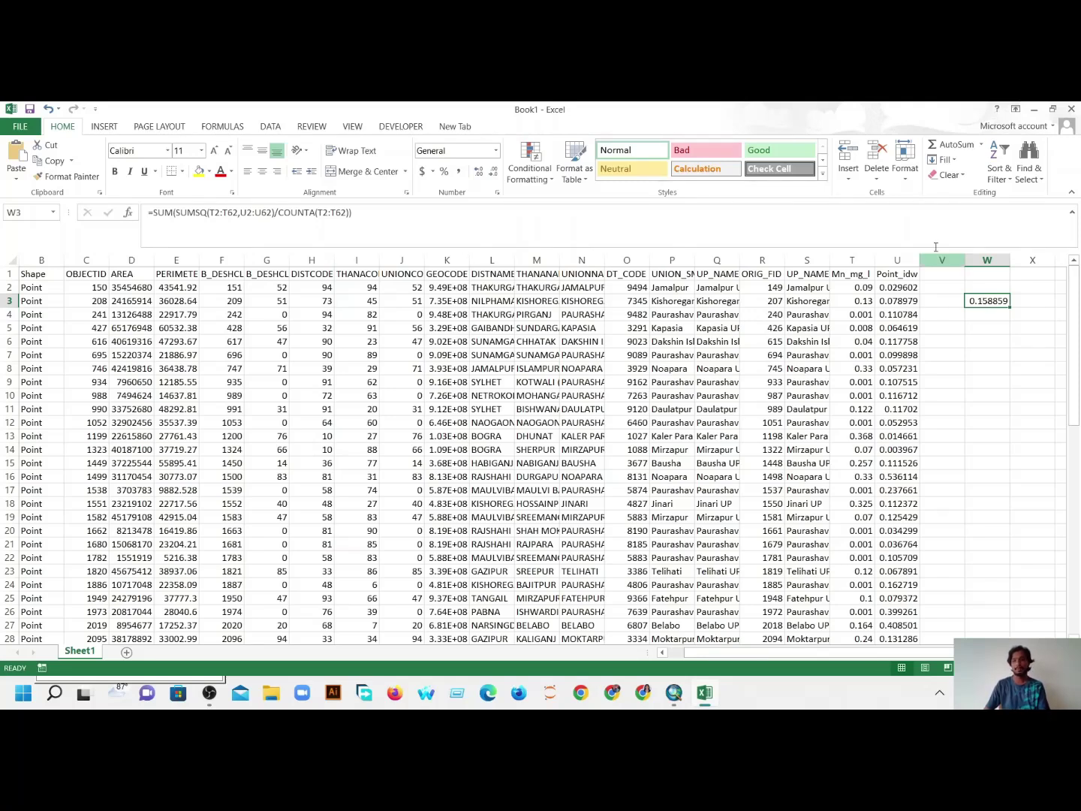
- Switch back to ArcMap, clear the selected TEST features and close the attribute table
left_click(1033, 111)
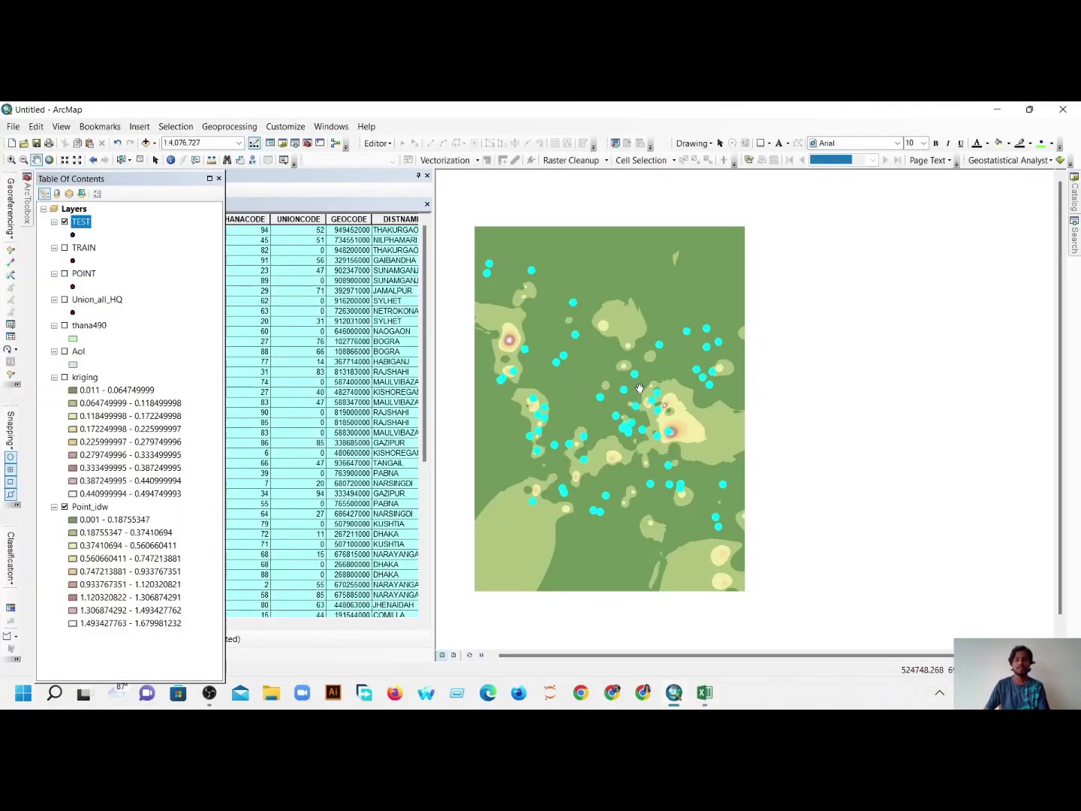
left_click(374, 280)
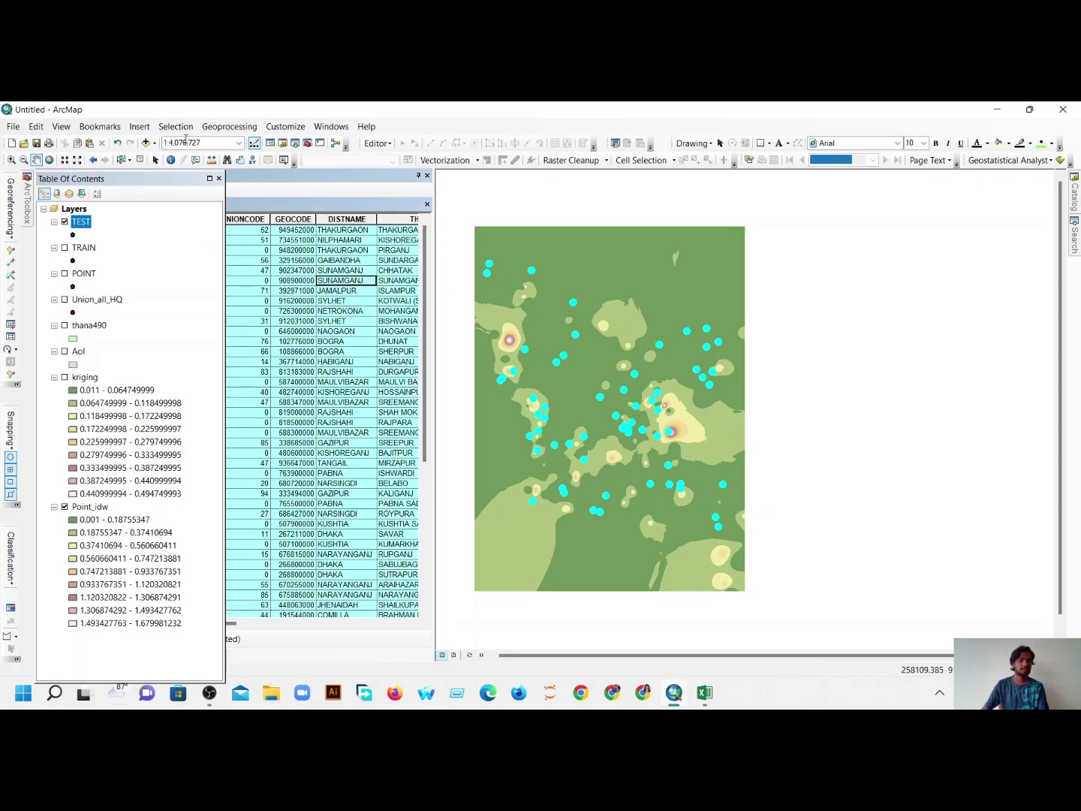
left_click(124, 160)
left_click(426, 205)
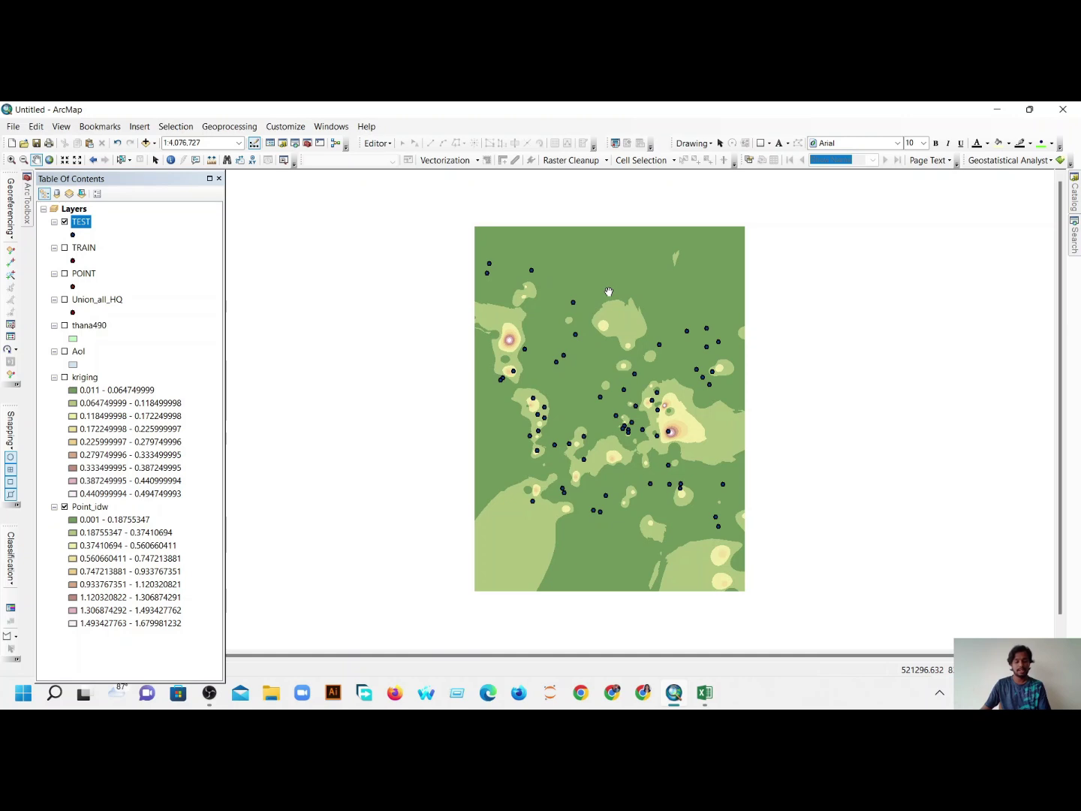
- Search the tools for extract multi values to points (spatial analyst)
mouse_move(594, 341)
left_mouse_down()
mouse_move(588, 347)
mouse_move(584, 328)
left_mouse_up()
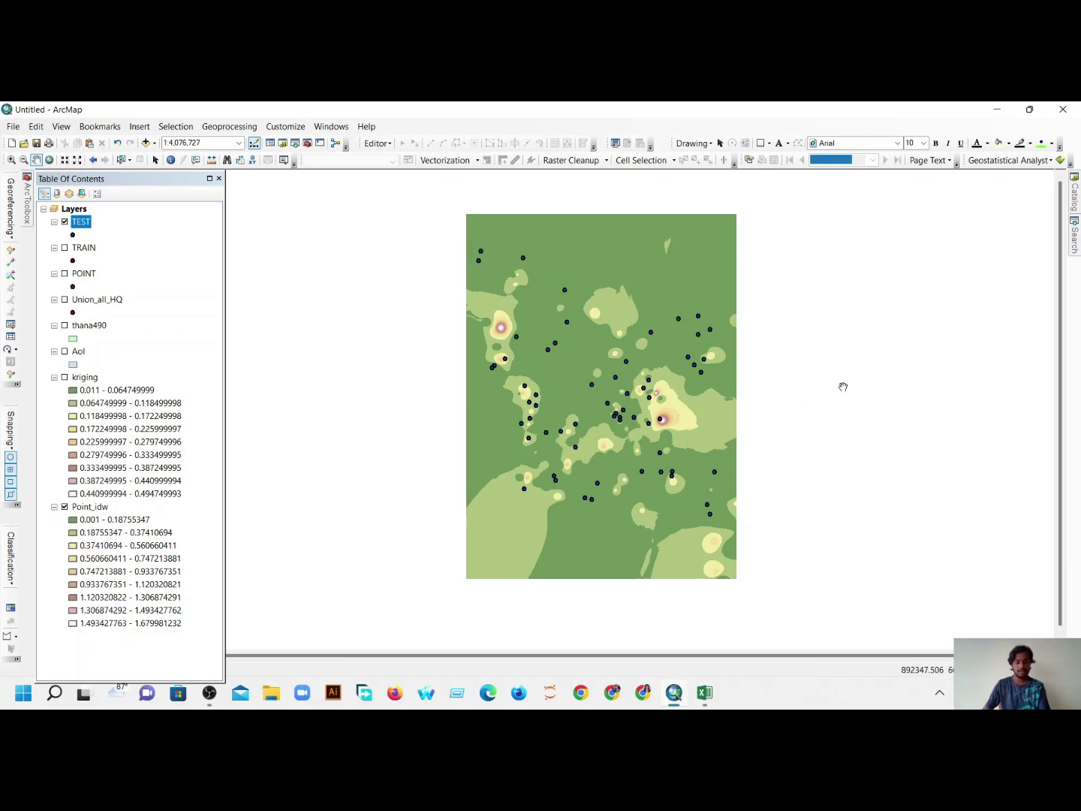
left_click(1073, 253)
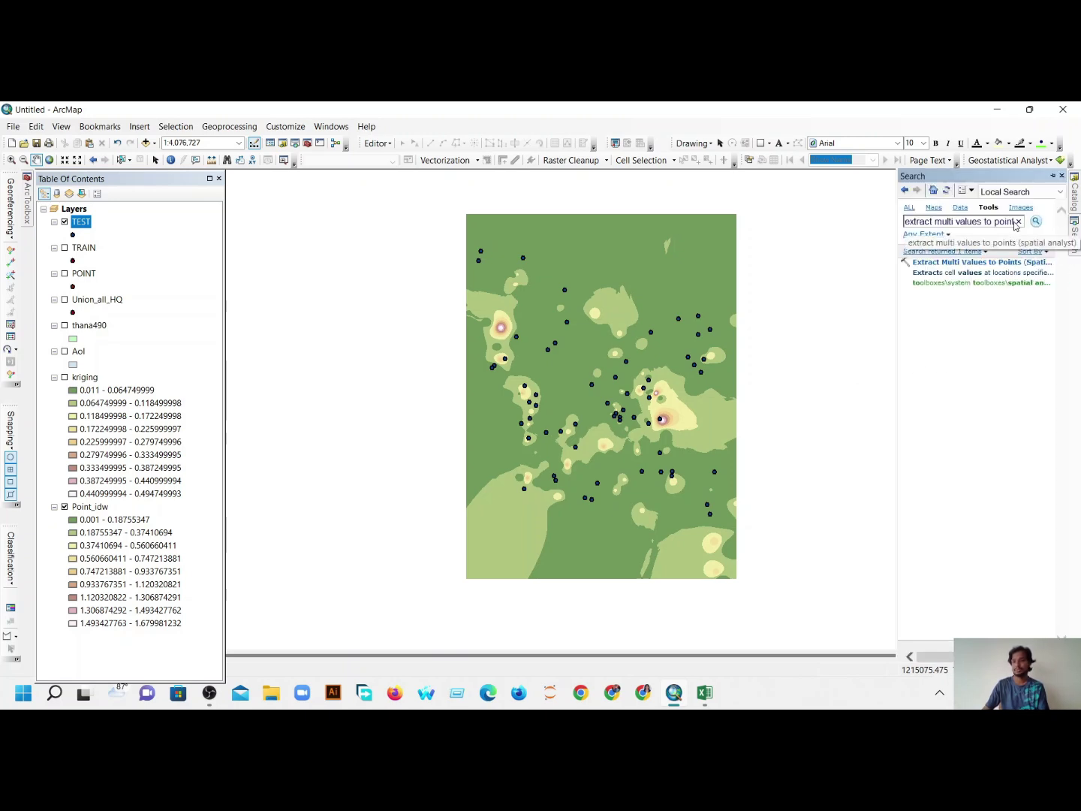
left_click(976, 243)
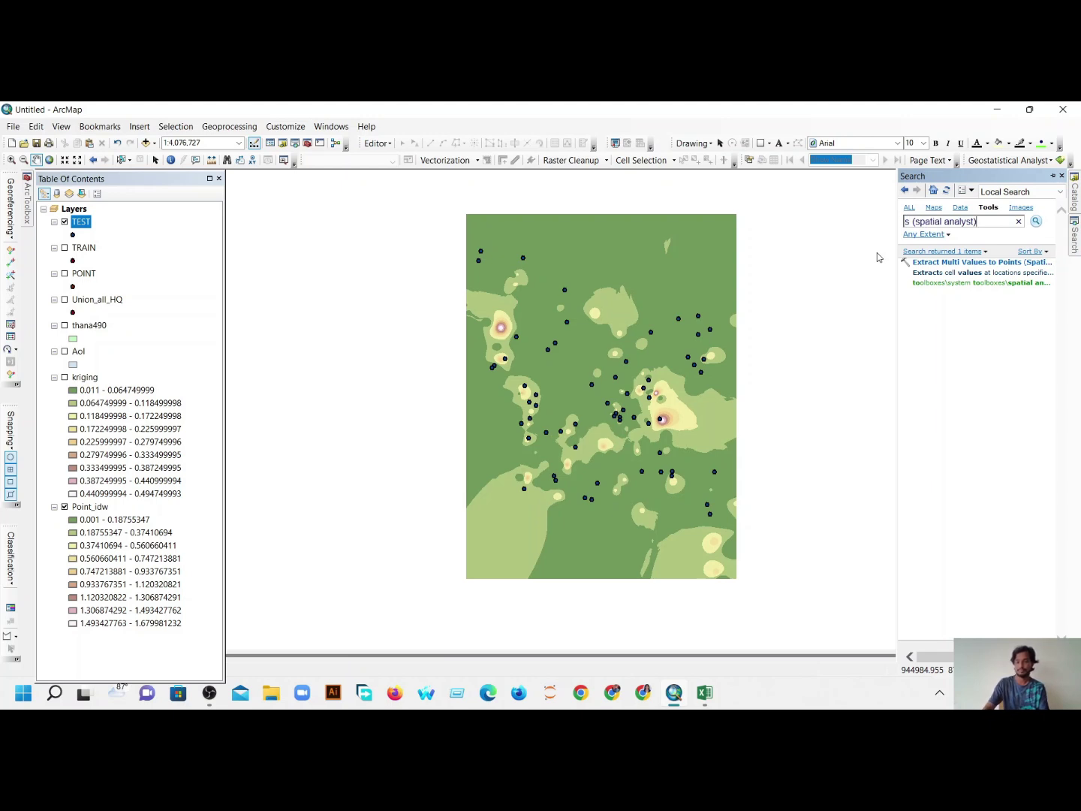
- Replace the tool search with contour (3d analyst) and open the Contour (3D Analyst) tool
key("BackSpace")
key("BackSpace")
key("BackSpace")
key("BackSpace")
key("BackSpace")
key("BackSpace")
key("BackSpace")
key("BackSpace")
key("BackSpace")
key("BackSpace")
key("BackSpace")
key("BackSpace")
key("BackSpace")
key("BackSpace")
key("BackSpace")
key("BackSpace")
key("BackSpace")
key("BackSpace")
key("BackSpace")
key("BackSpace")
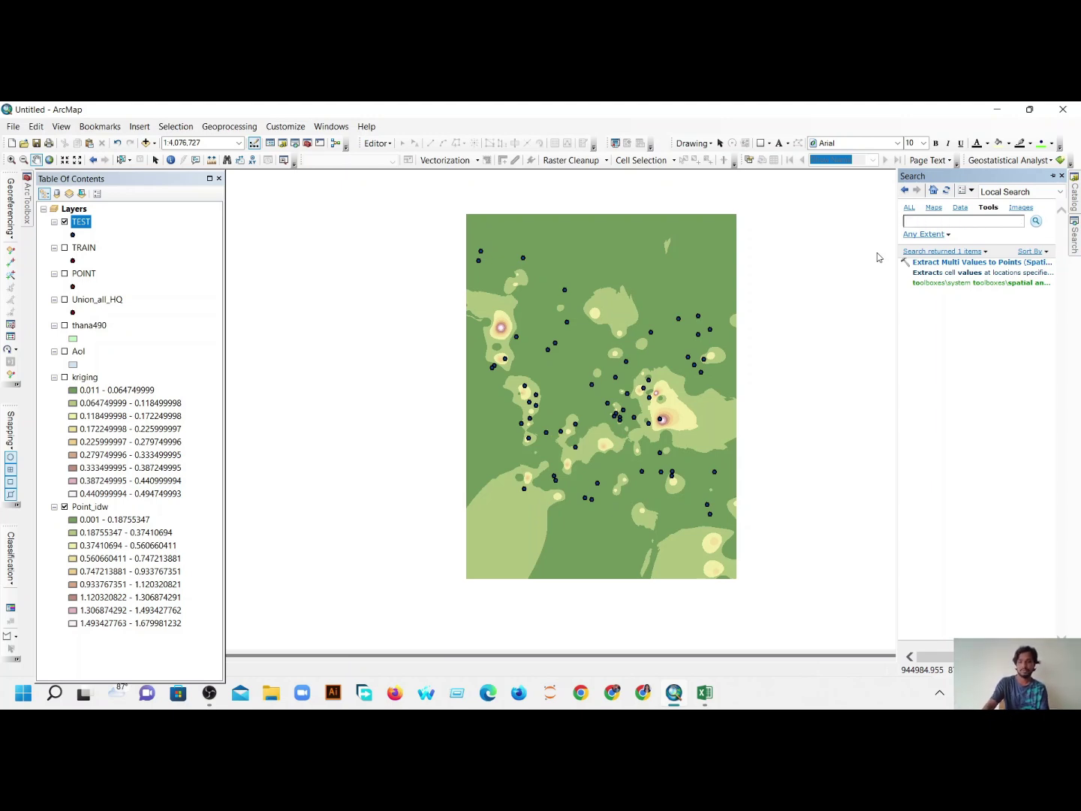
type("cont")
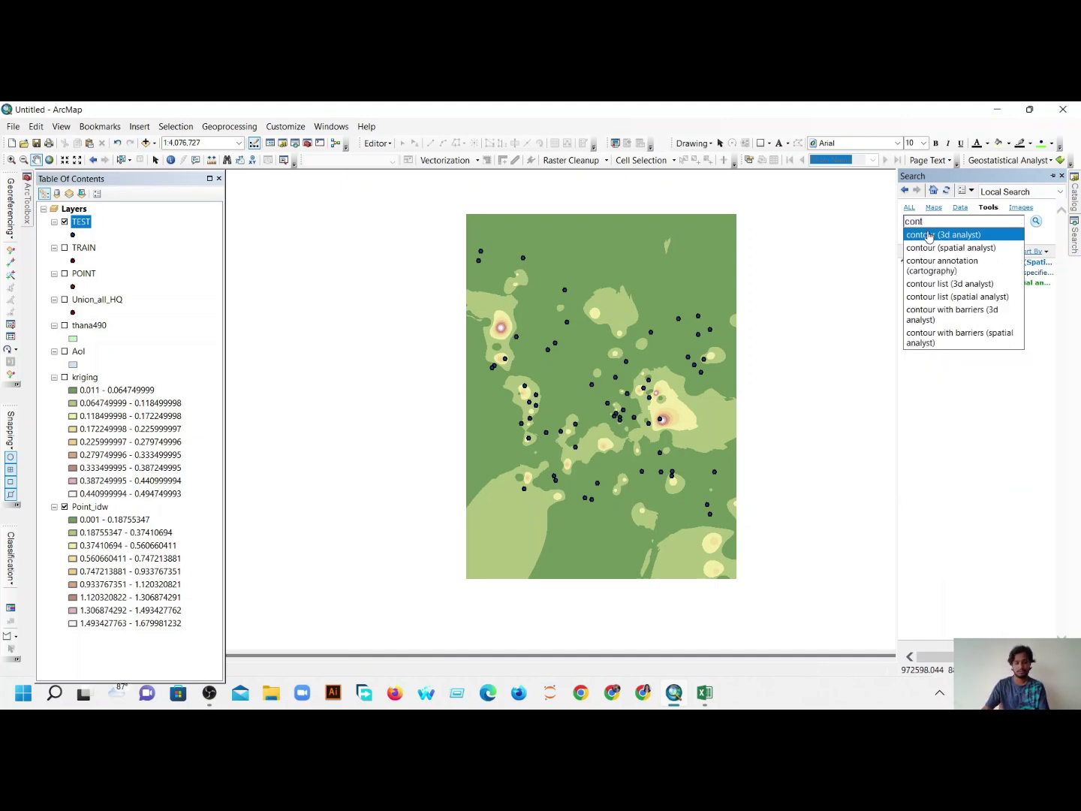
left_click(928, 234)
left_click(974, 264)
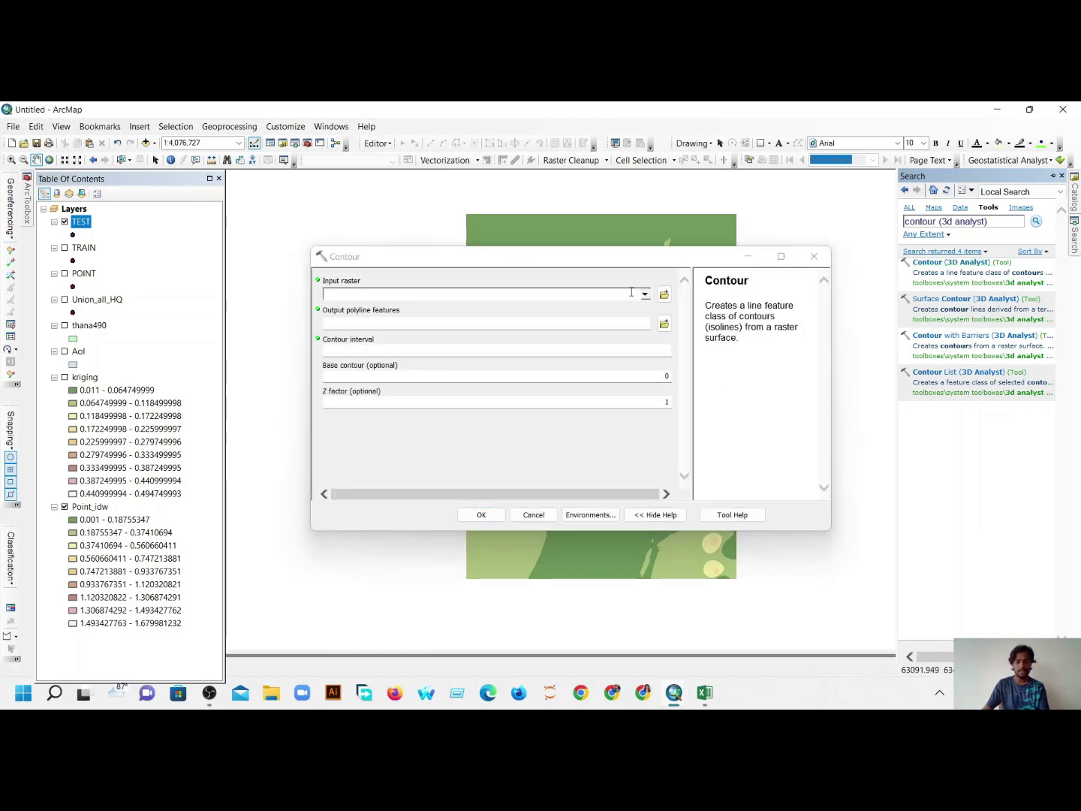
- Use Point_idw as the Contour input raster and save the output polylines as contor in the Project_4 folder
left_click(645, 295)
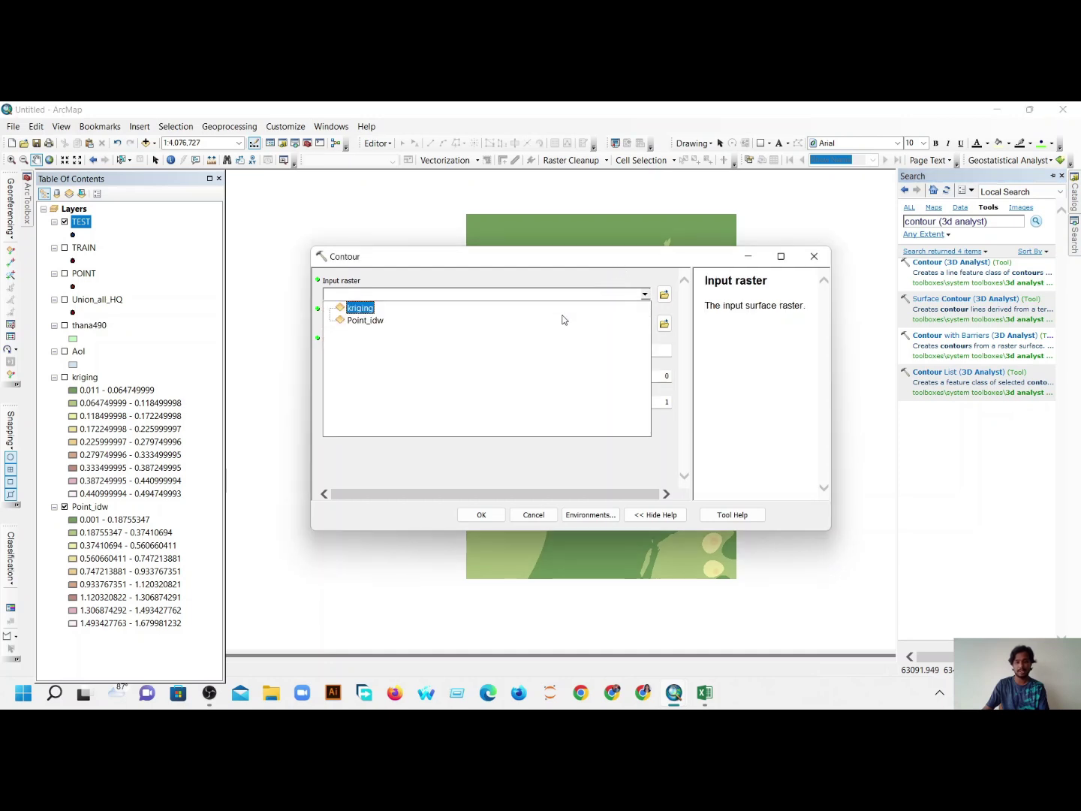
left_click(369, 326)
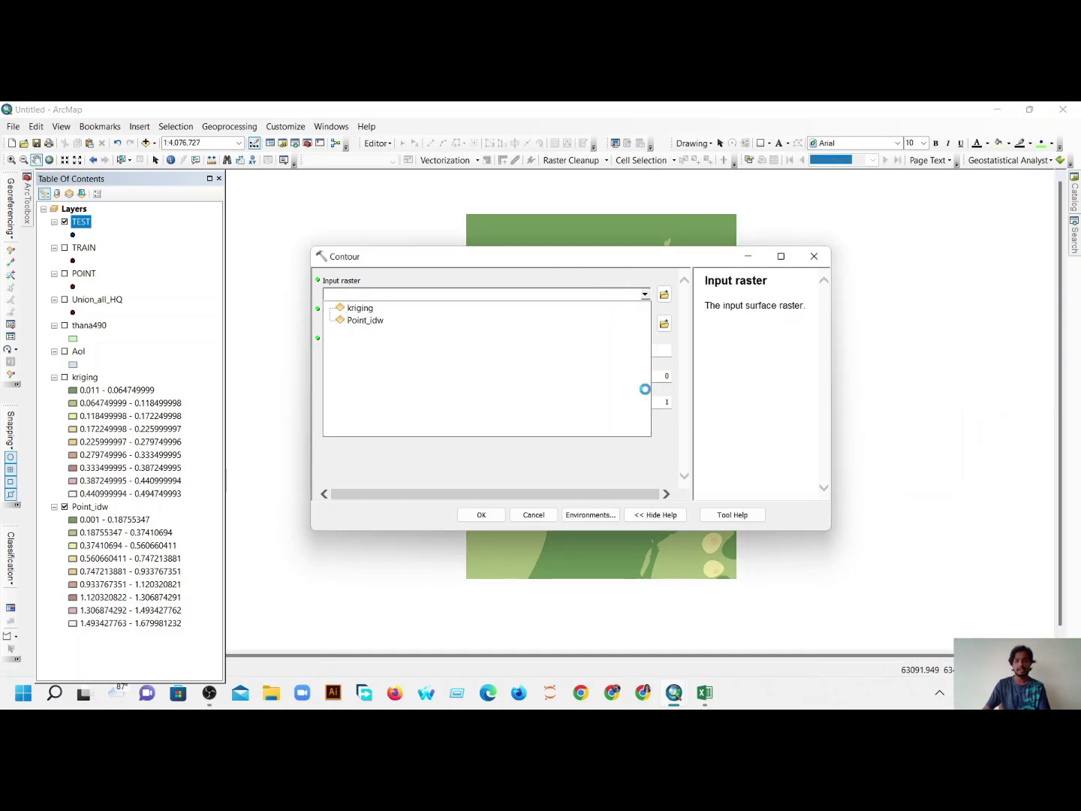
left_click(664, 324)
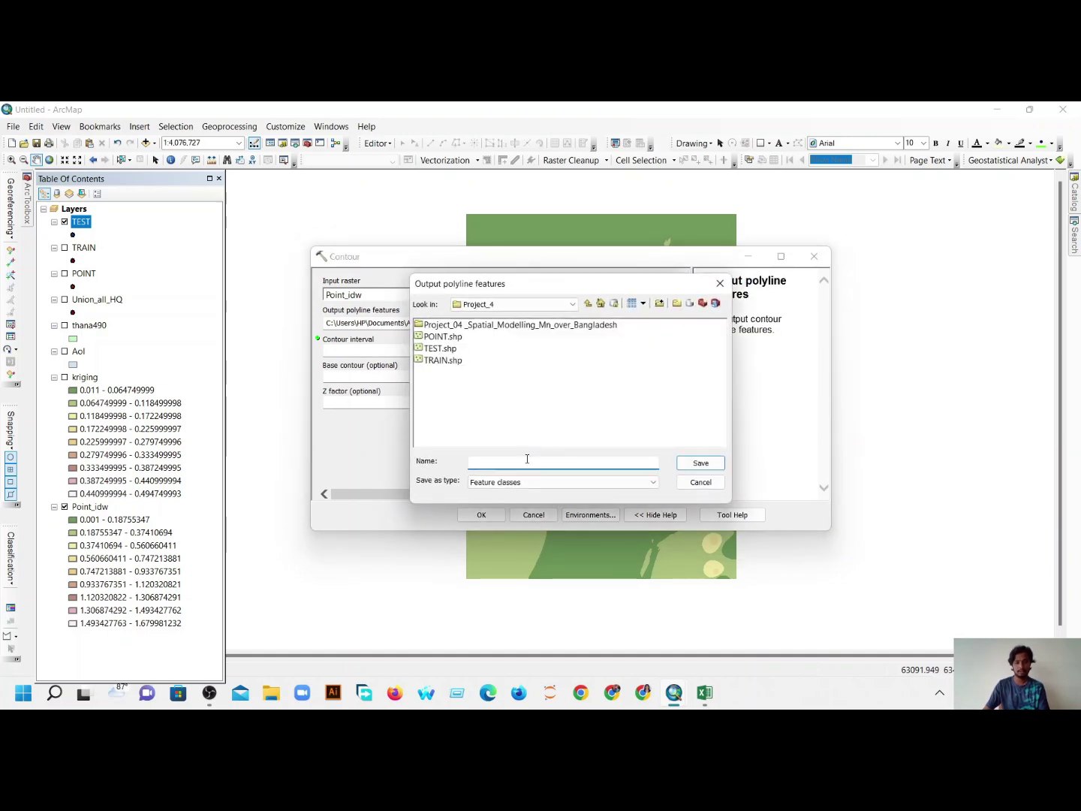
type("co")
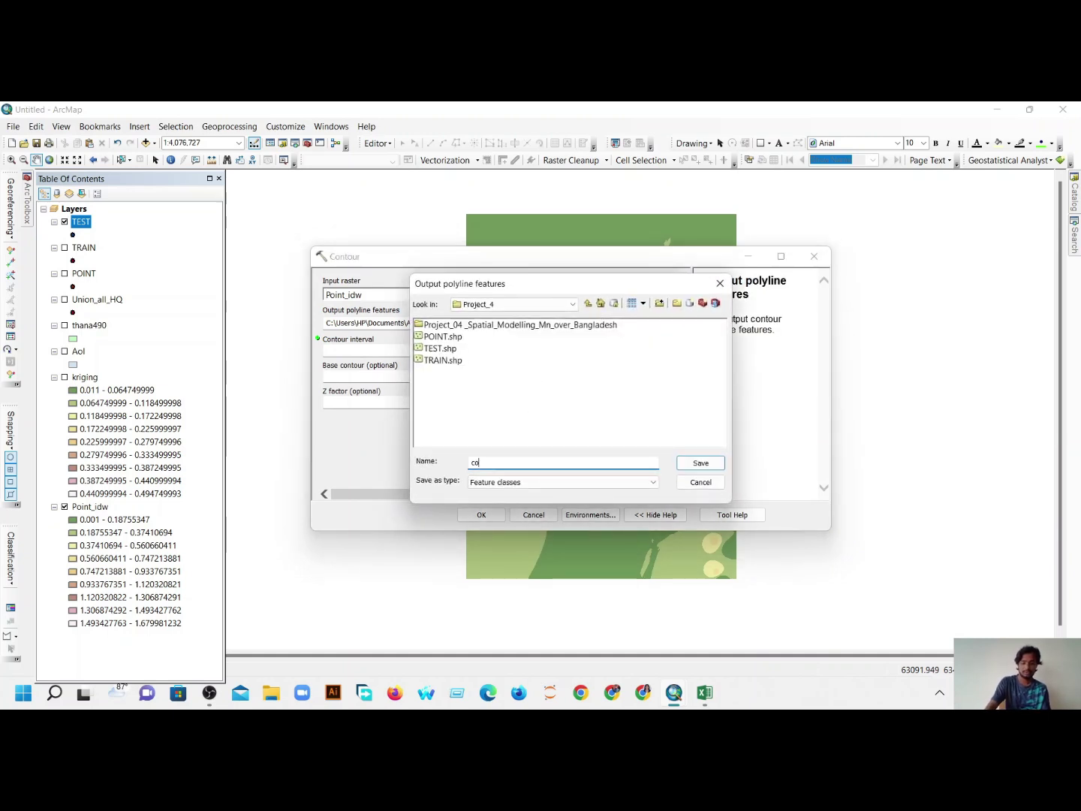
type("ntor")
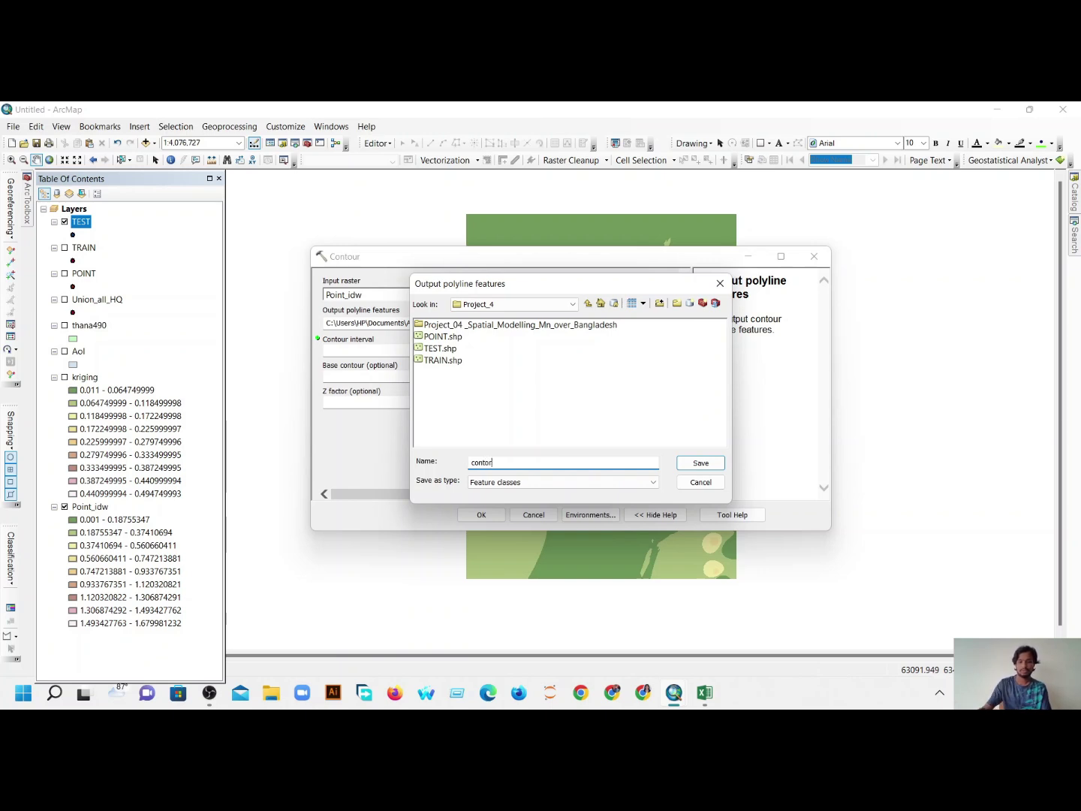
left_click(700, 462)
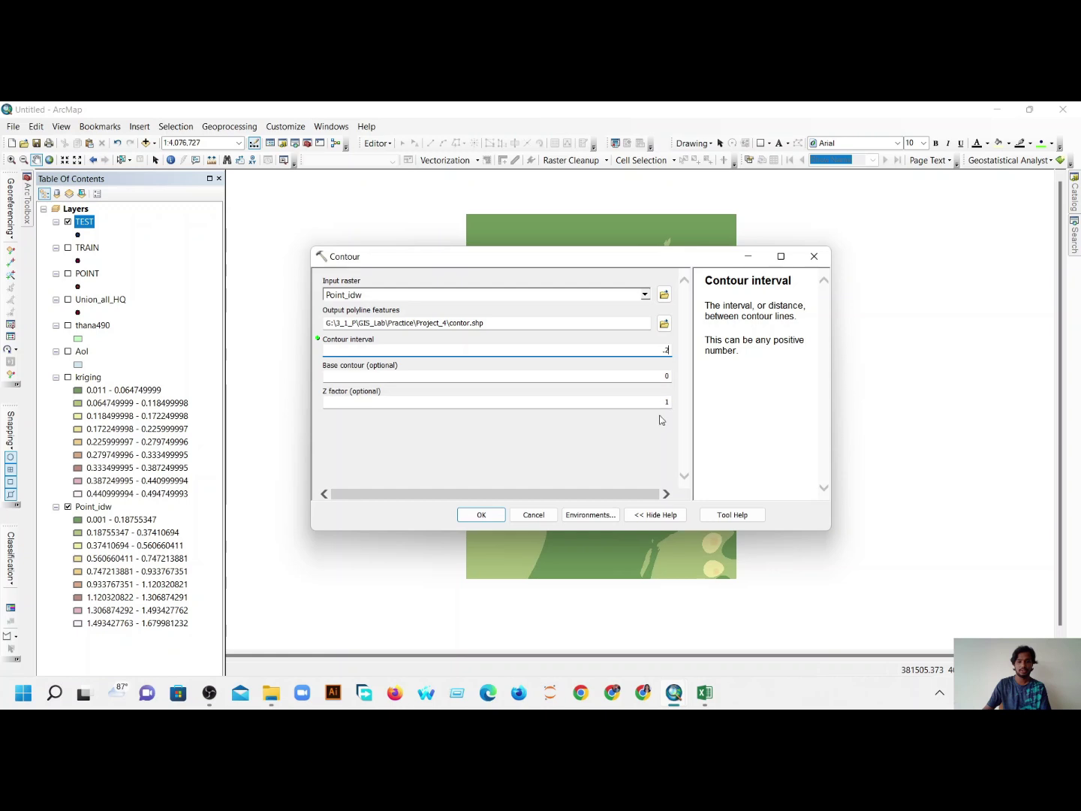
- Run Contour with a contour interval of .2 and hide the Point_idw layer beneath the contour lines
left_click(483, 514)
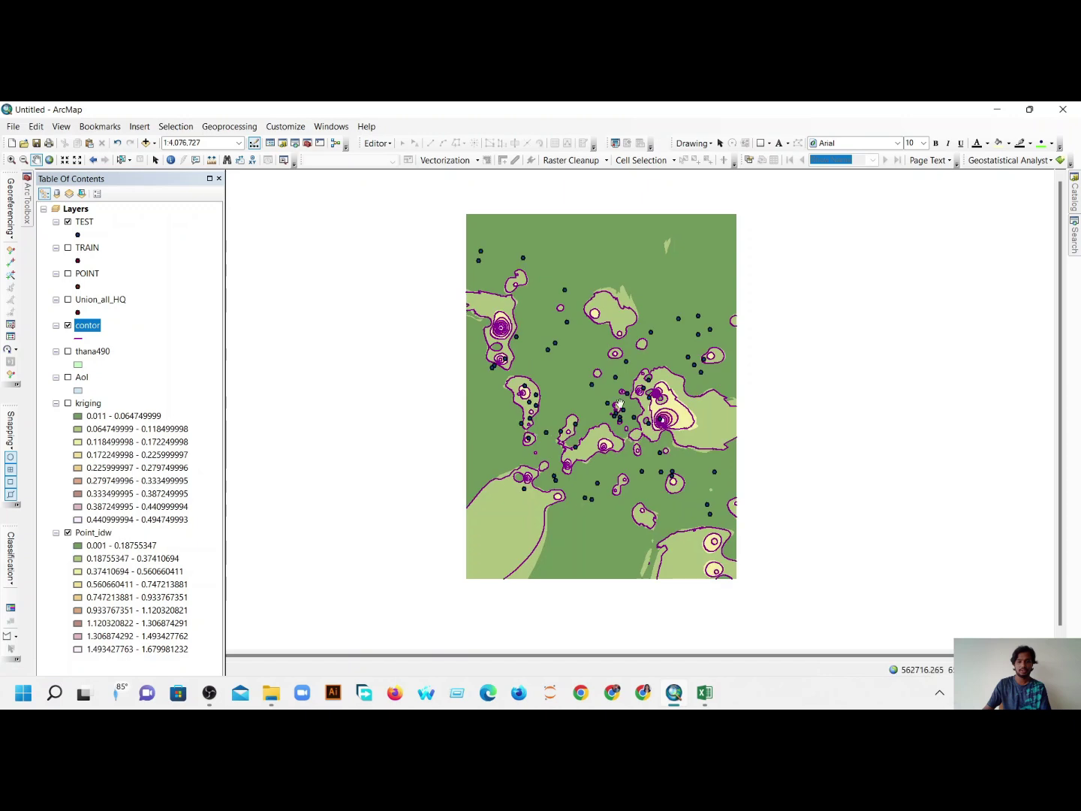
left_click(68, 532)
mouse_move(508, 455)
left_mouse_down()
mouse_move(482, 464)
mouse_move(502, 458)
left_mouse_up()
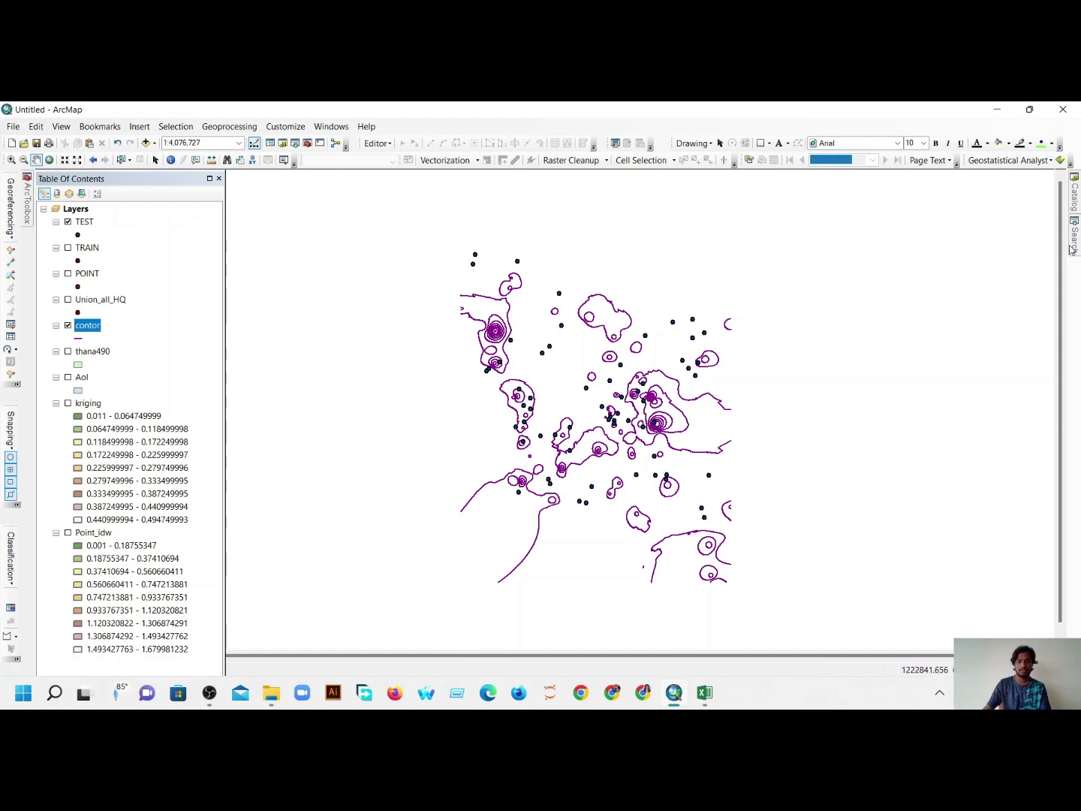
- Search the tools for zonal statistics (spatial analyst) and open the Zonal Statistics tool
mouse_move(1075, 252)
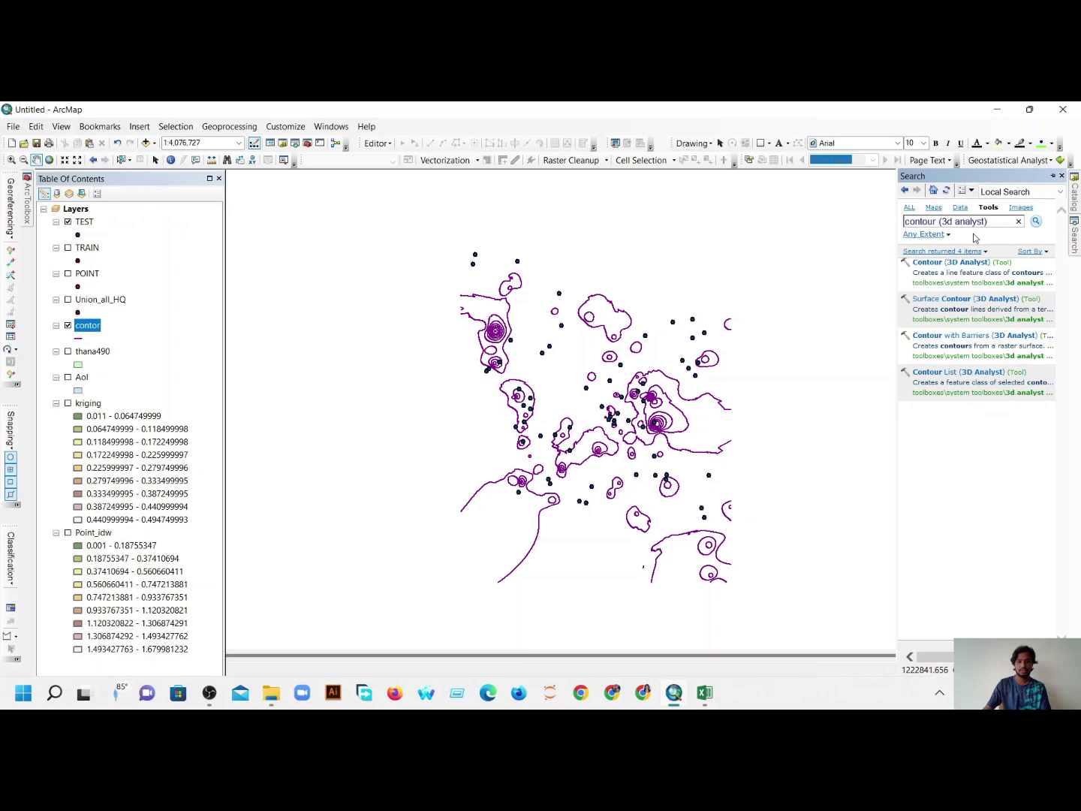
left_click_drag(993, 219, 842, 258)
type("zona")
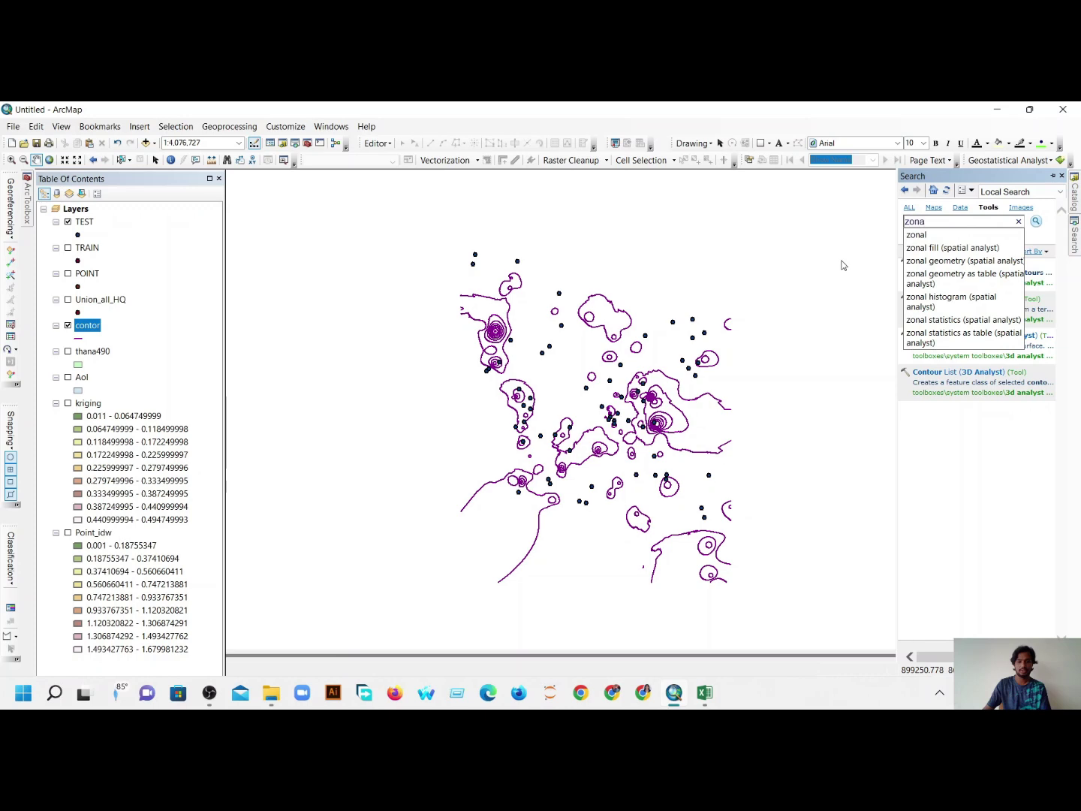
left_click(937, 321)
left_click(994, 264)
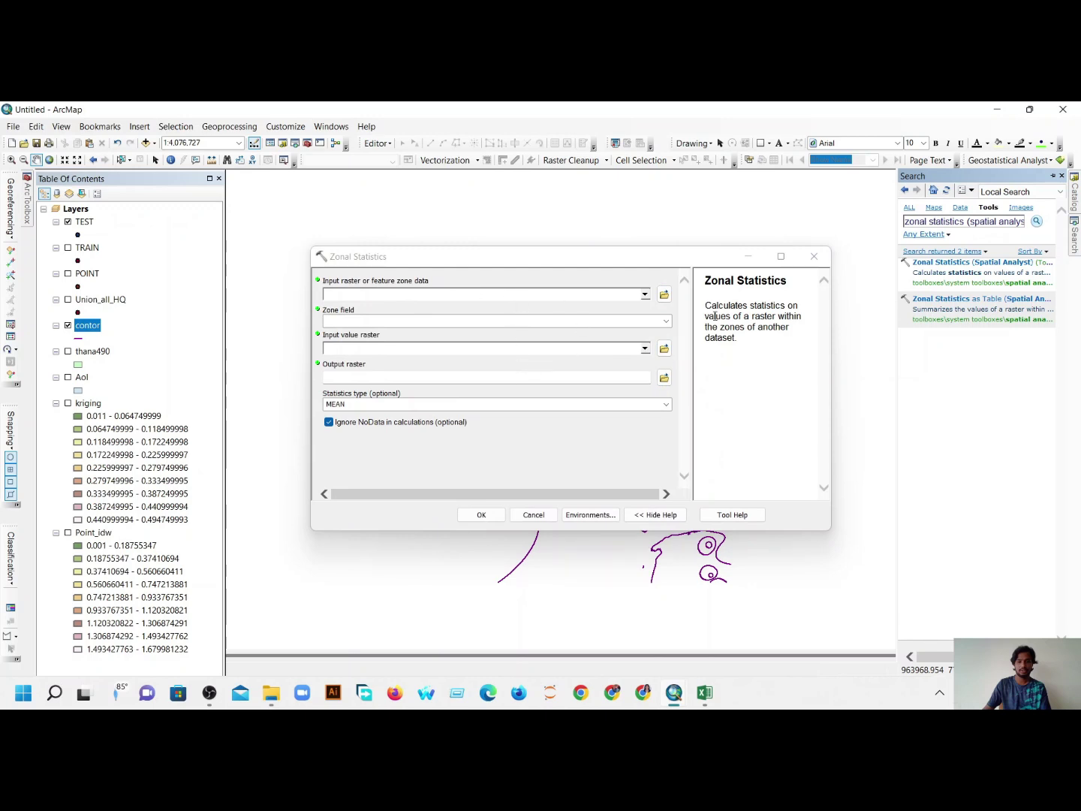
- Set thana490 as the zone data with DISTNAME as zone field, and save the output raster as zonal in Project_4
left_click(644, 294)
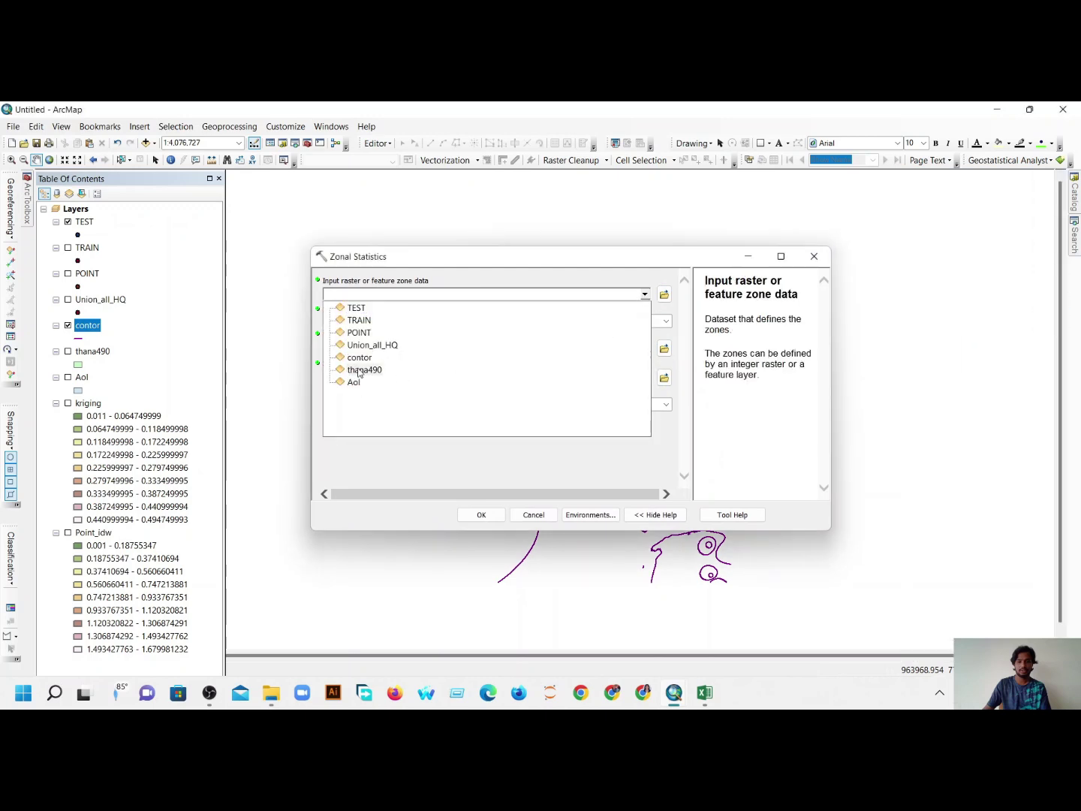
left_click(358, 371)
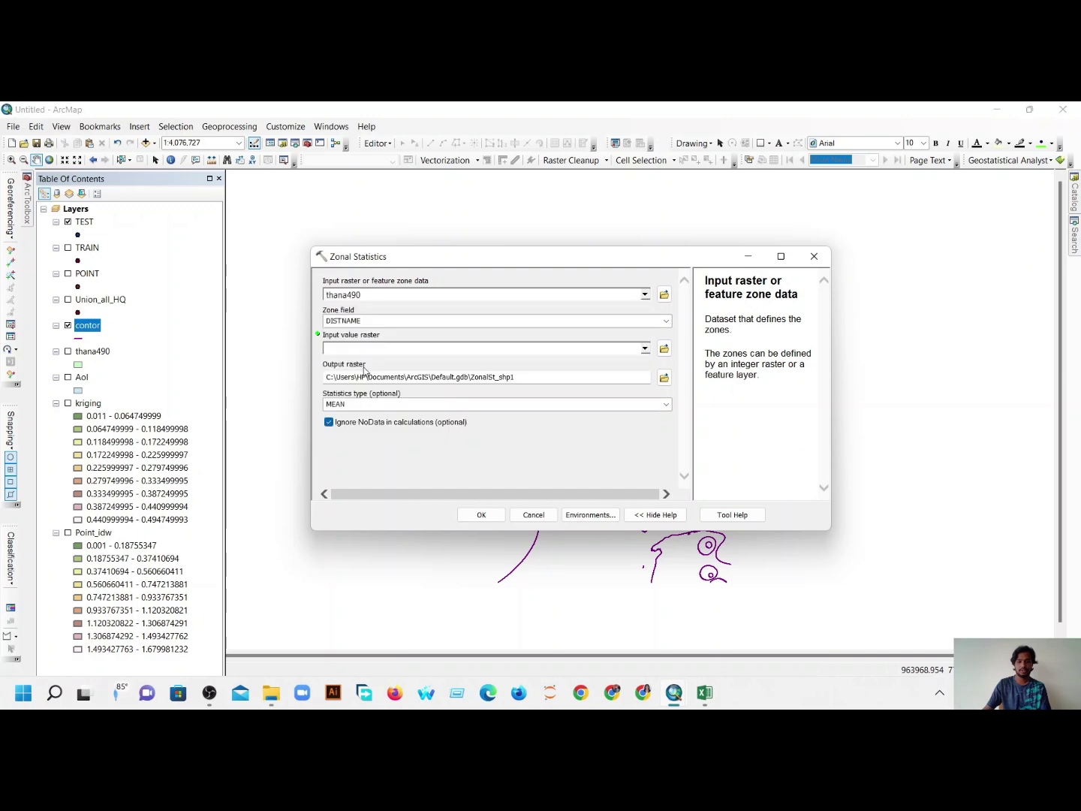
left_click(665, 321)
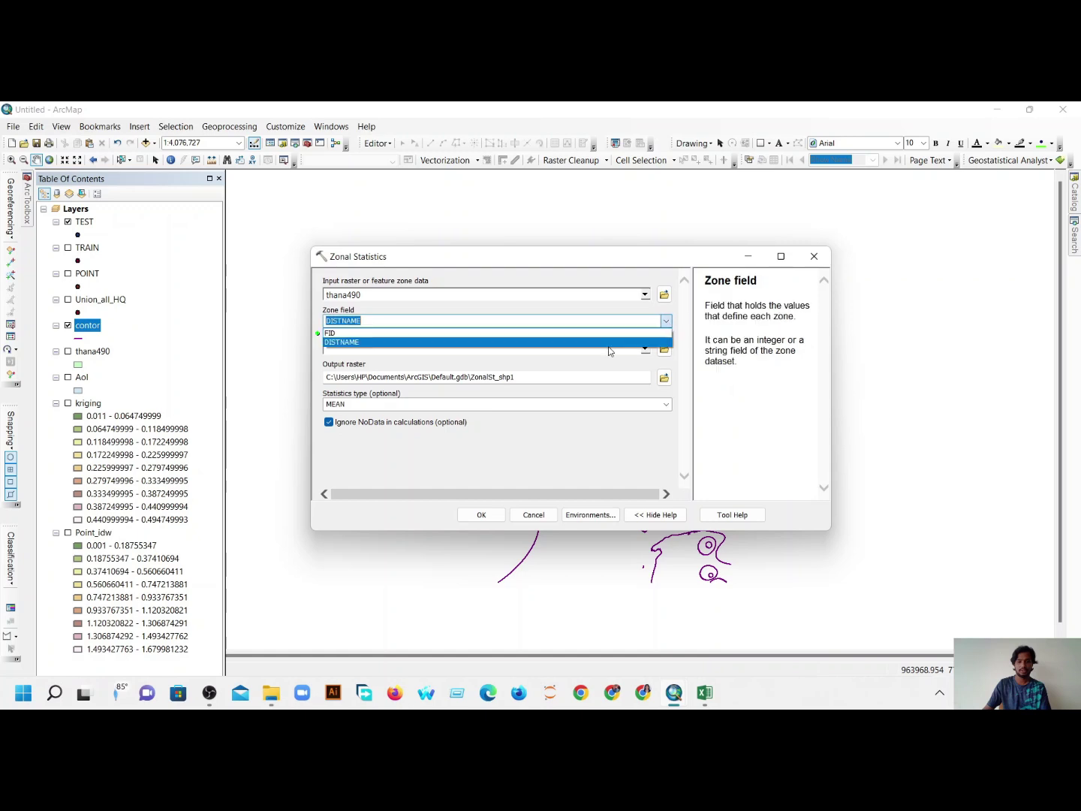
left_click(502, 343)
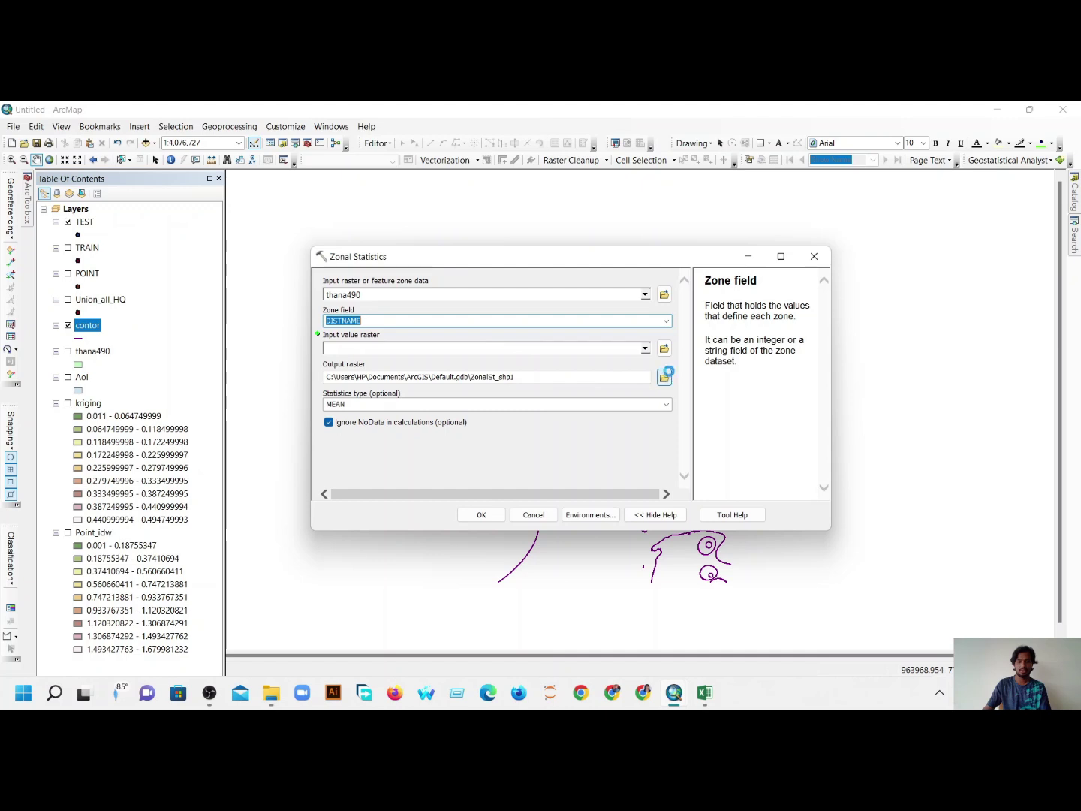
left_click(664, 376)
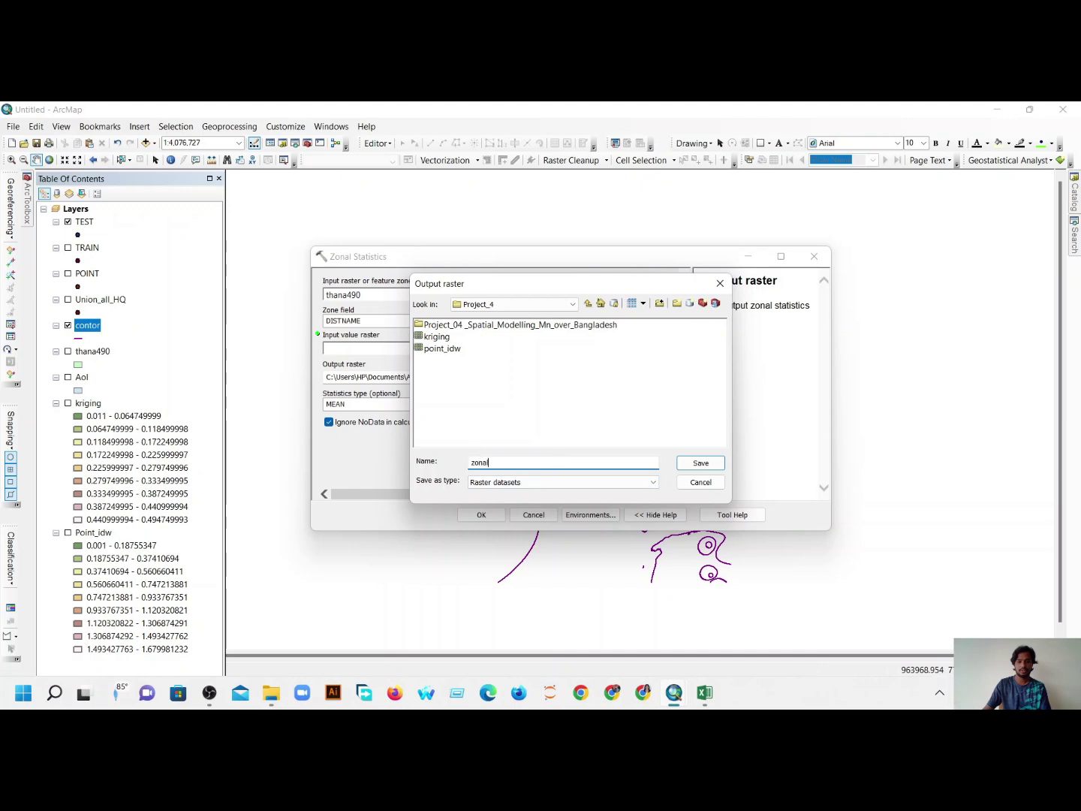
left_click(712, 462)
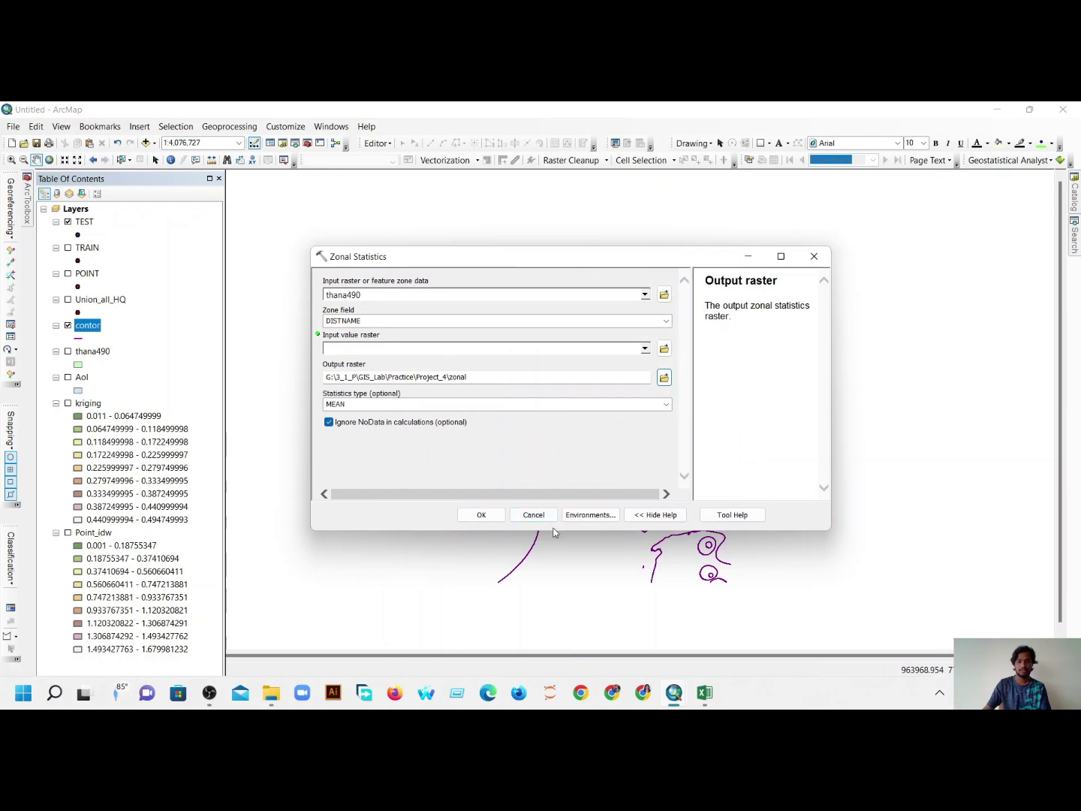
- Choose Point_idw as the input value raster and run Zonal Statistics with the MEAN statistic
left_click(481, 515)
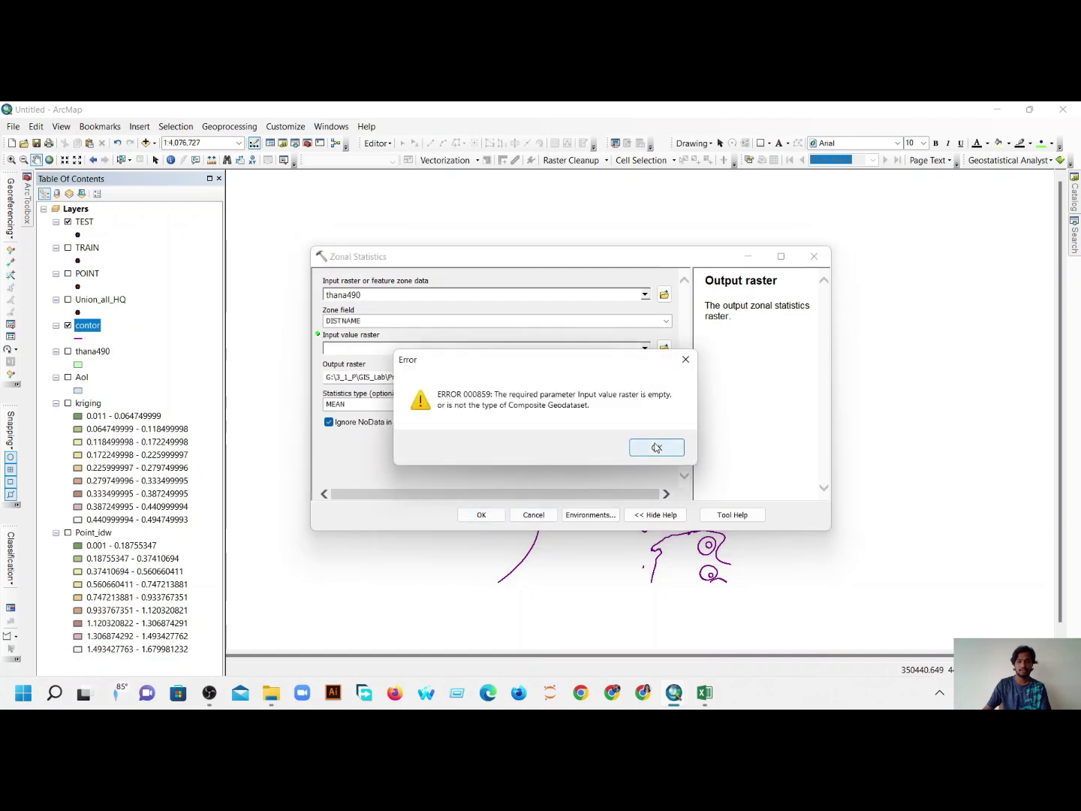
left_click(645, 448)
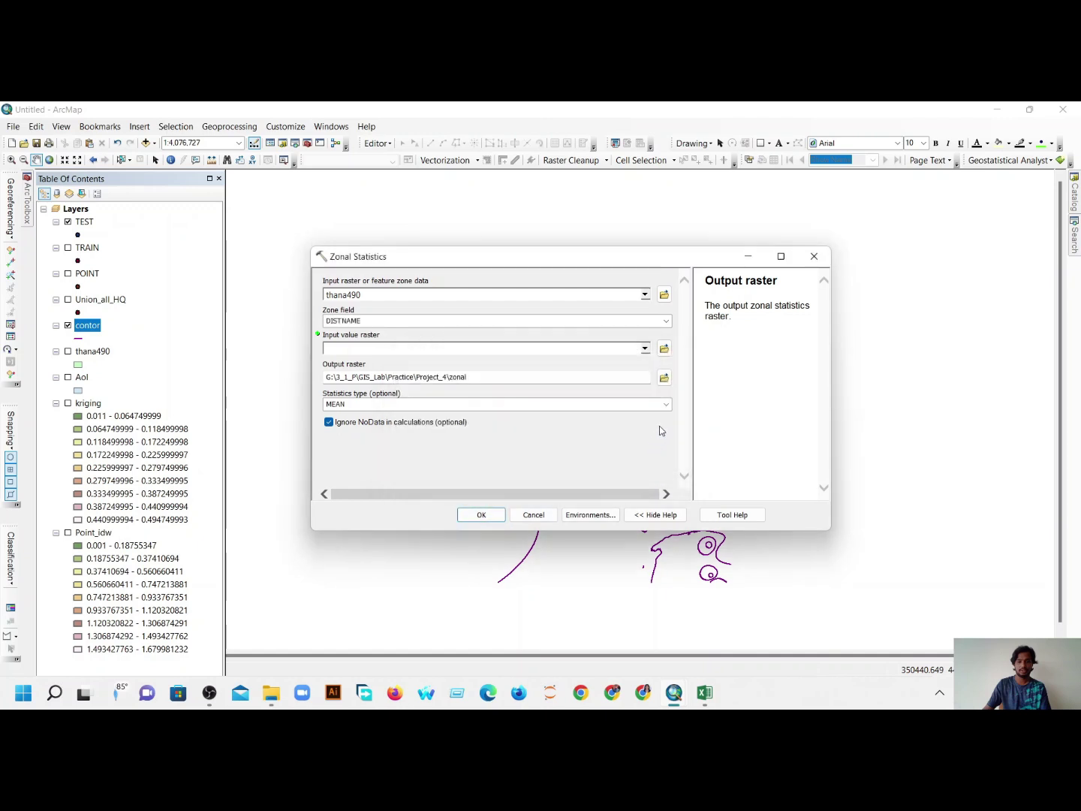
left_click(634, 350)
left_click(644, 348)
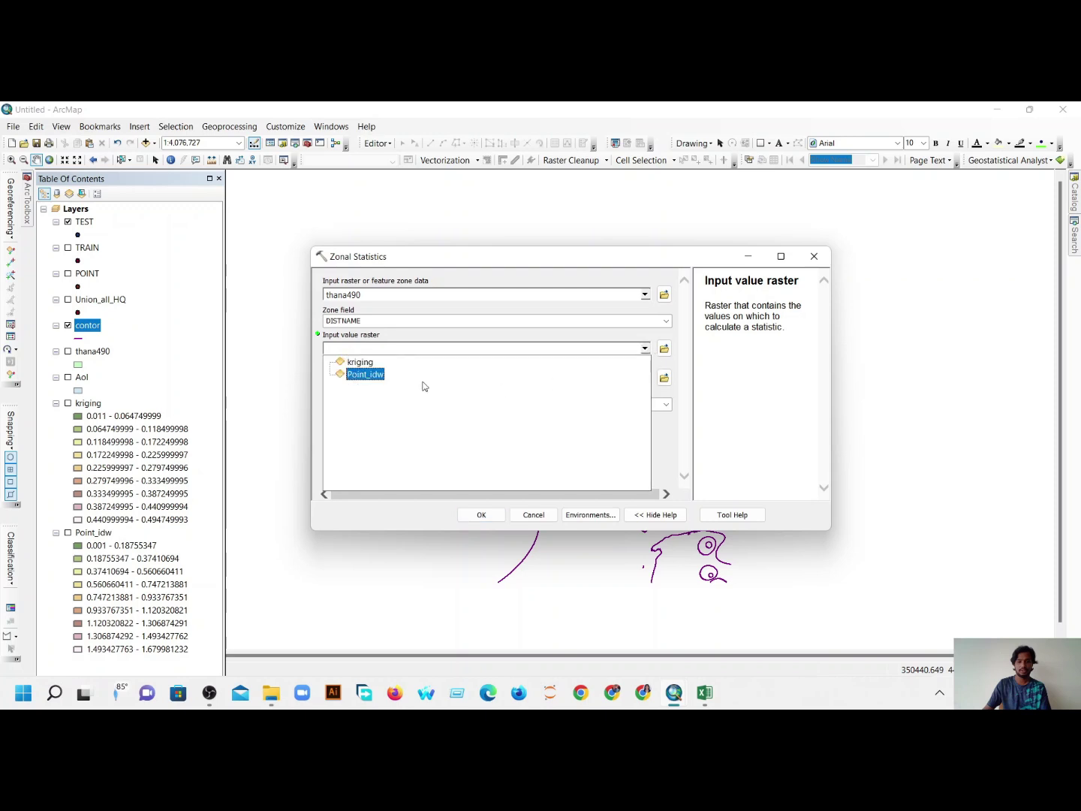
left_click(362, 377)
left_click(481, 514)
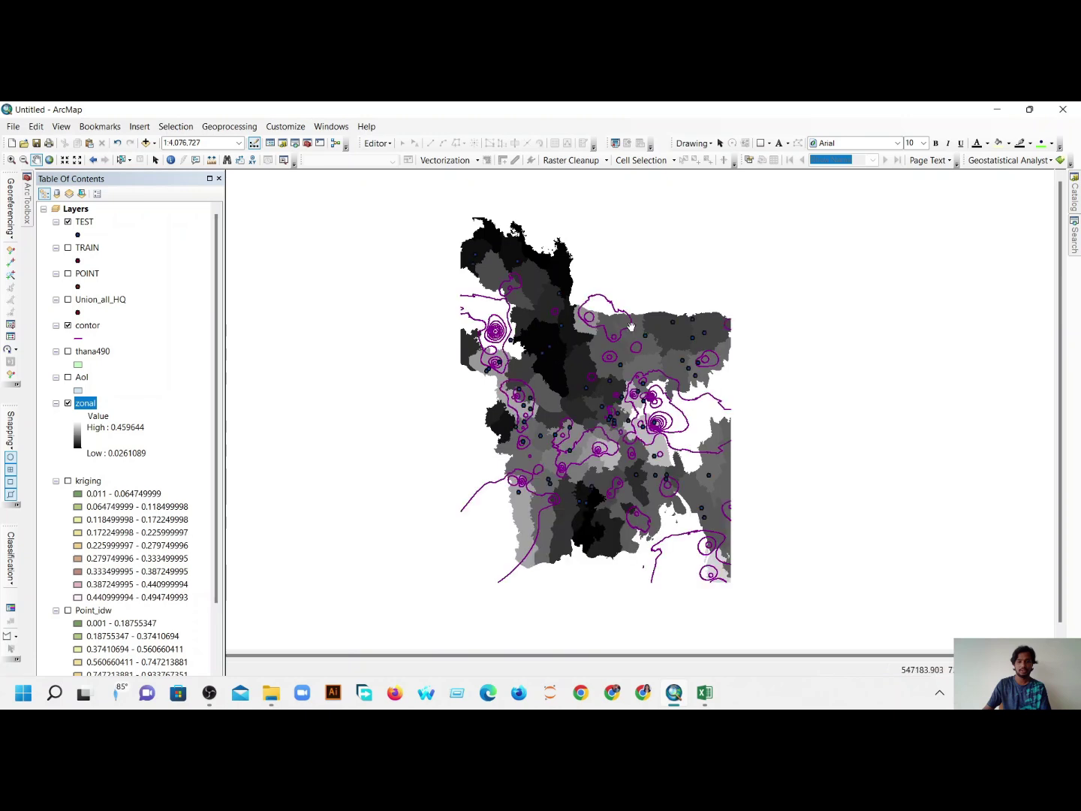
mouse_move(572, 411)
left_mouse_down()
mouse_move(554, 435)
mouse_move(565, 395)
left_mouse_up()
mouse_move(577, 449)
left_mouse_down()
mouse_move(572, 511)
mouse_move(608, 496)
mouse_move(620, 418)
mouse_move(574, 456)
left_mouse_up()
left_click_drag(589, 522, 625, 460)
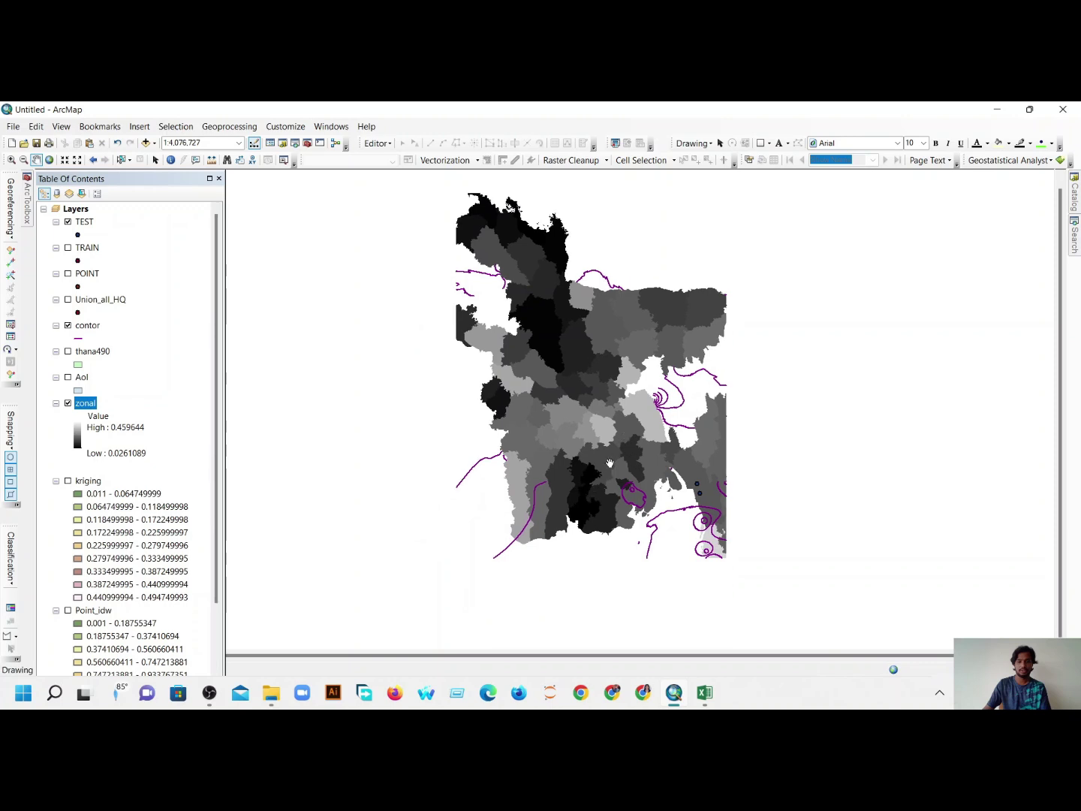